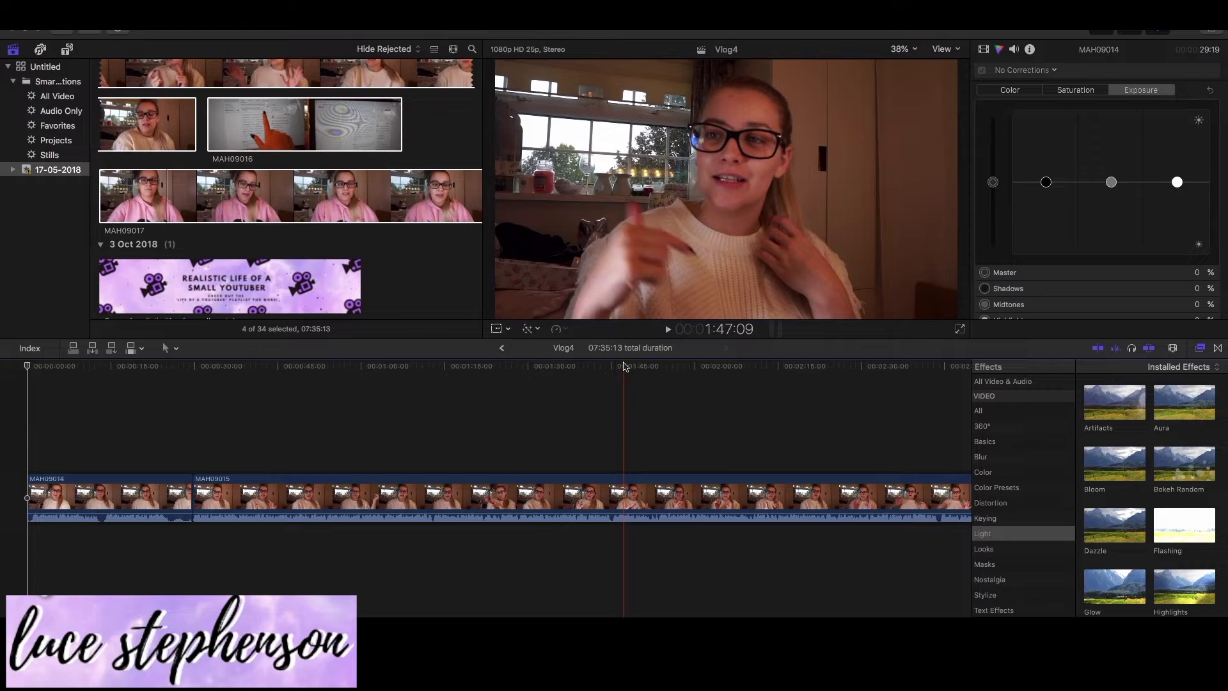
- Split the first clip MAH09014 at 25:16 and delete the short piece between the cut and clip MAH09015
click(160, 416)
key(space)
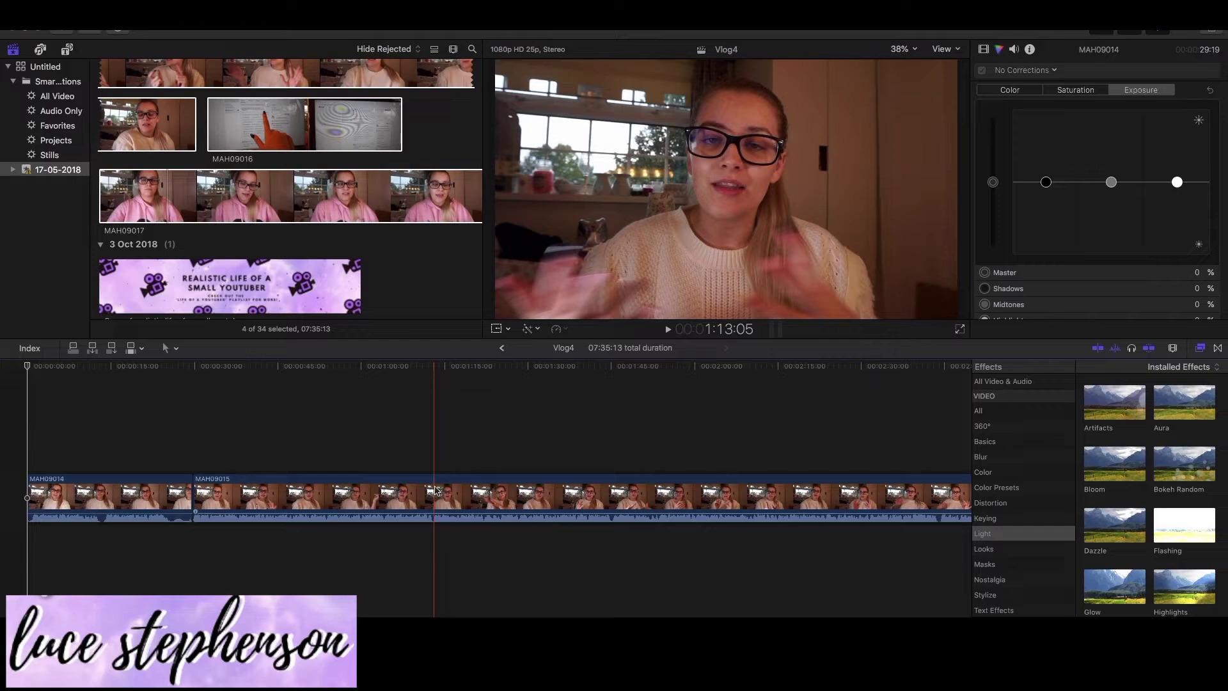
click(15, 452)
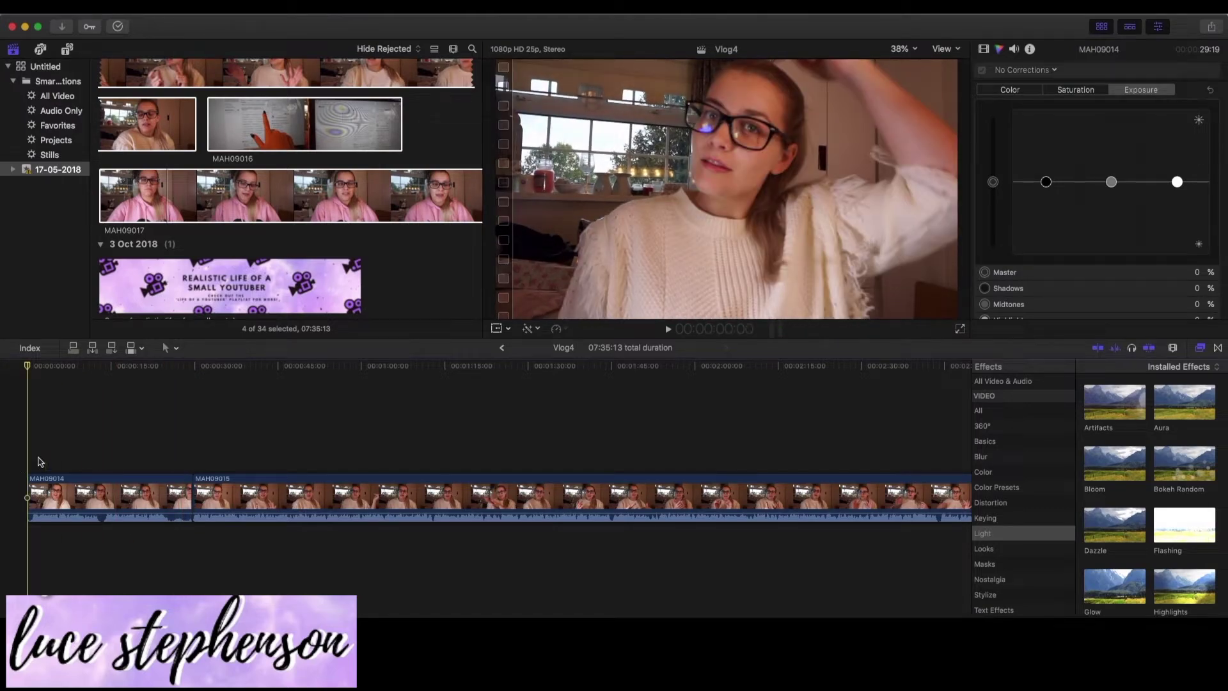
click(171, 456)
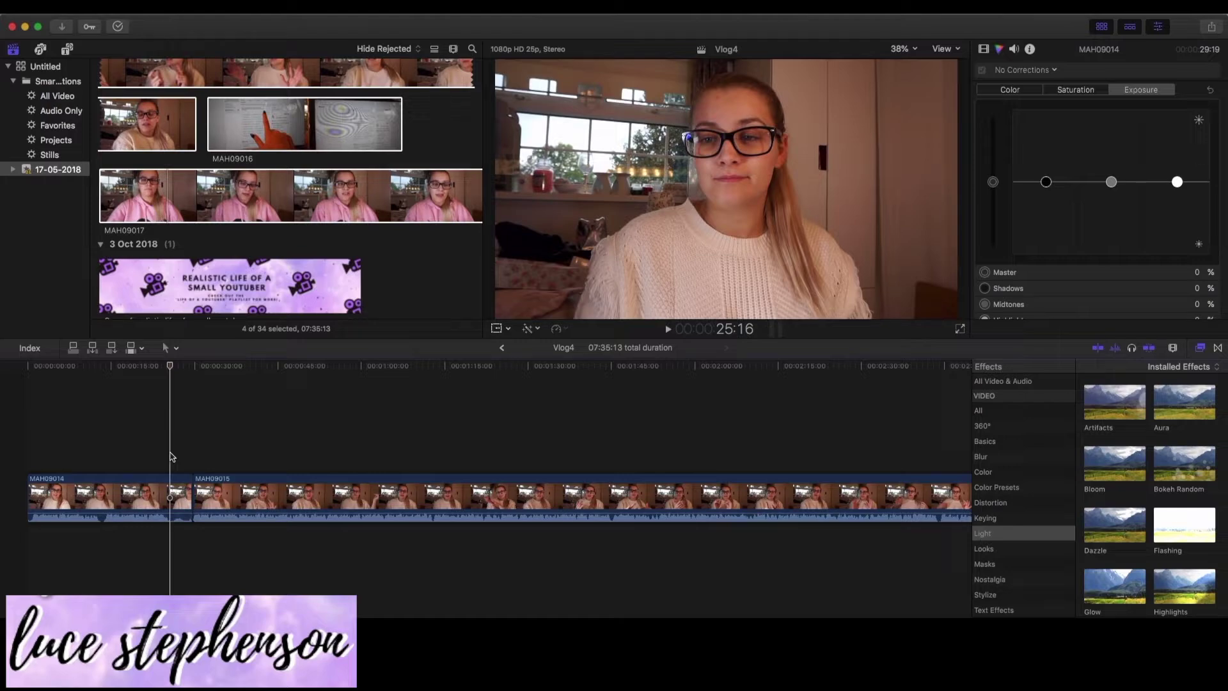
key(super+b)
click(230, 481)
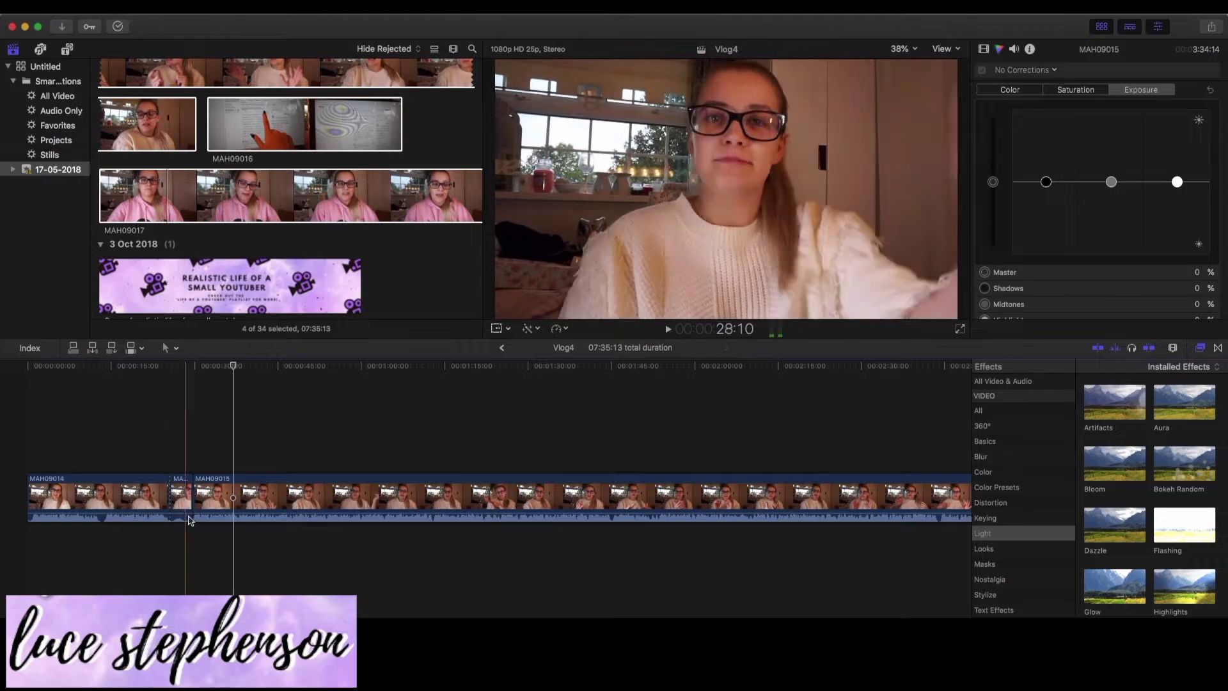
click(184, 489)
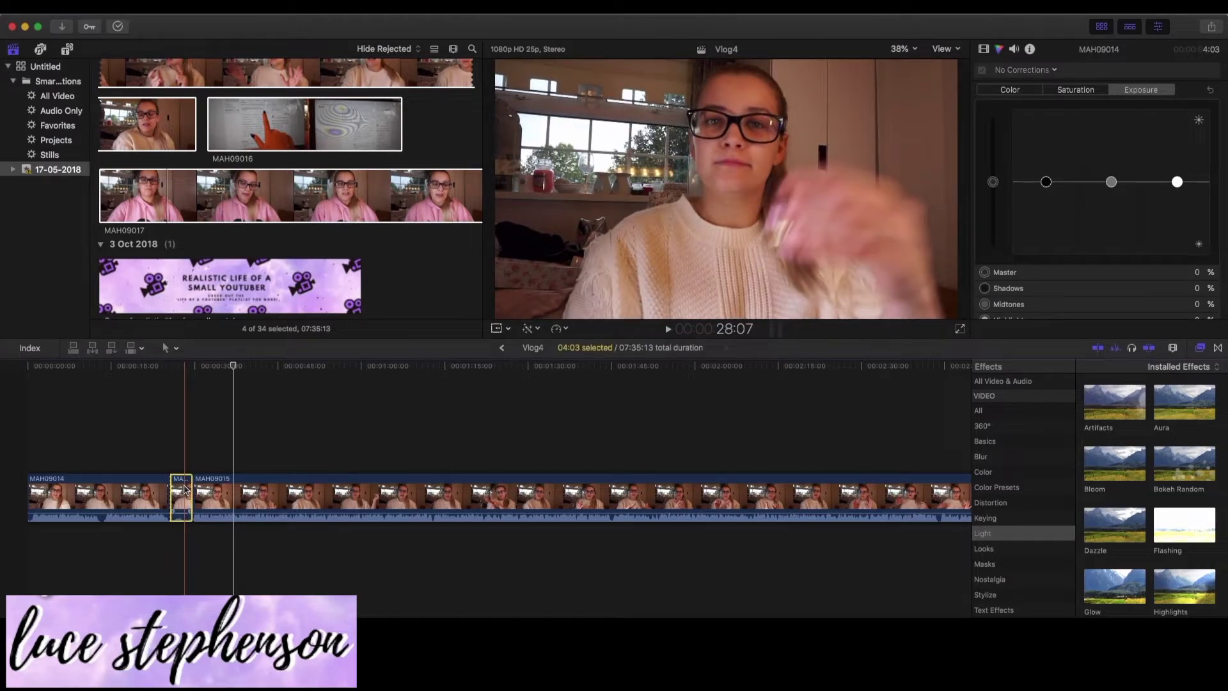
key(Delete)
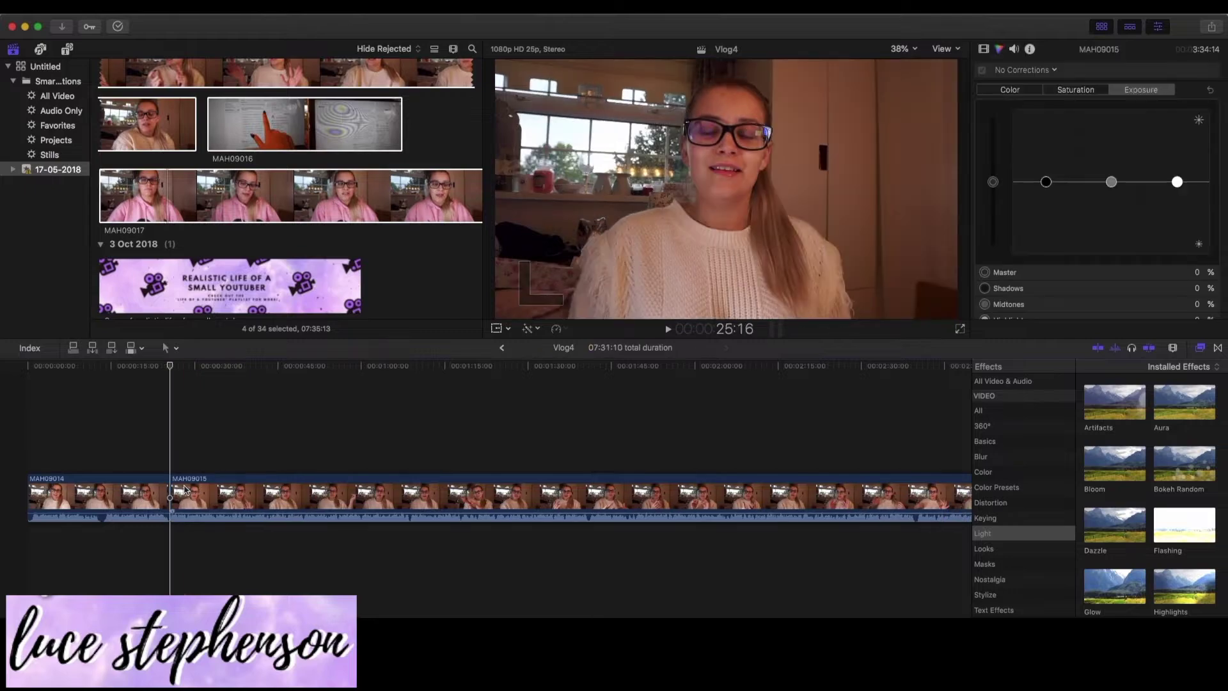
- Play the opening of the timeline, split the first clip at frame 24 and delete the short piece before the cut
key(Home)
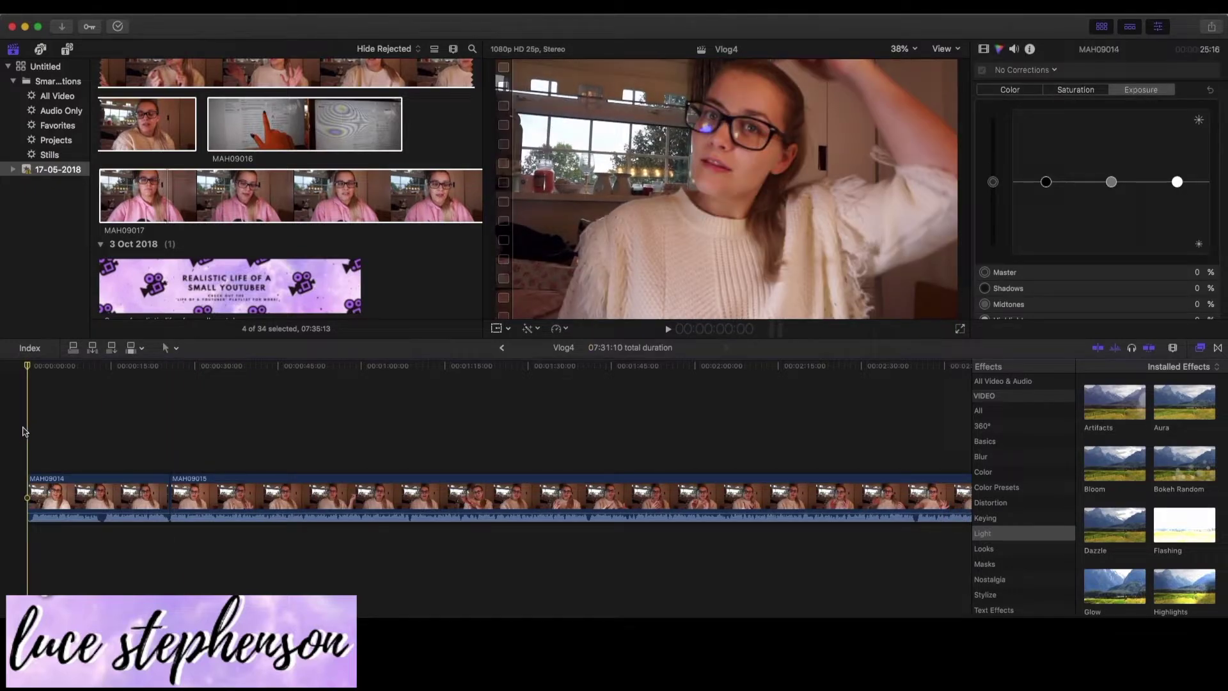
key(space)
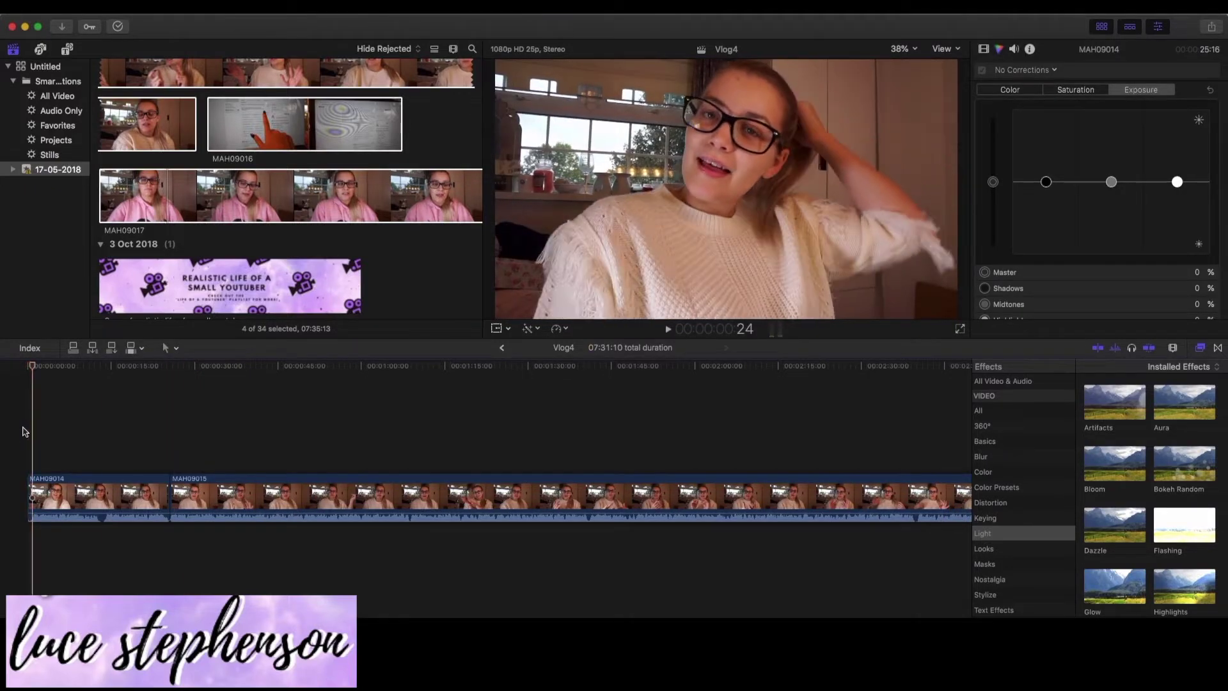
key(space)
key(alt+[)
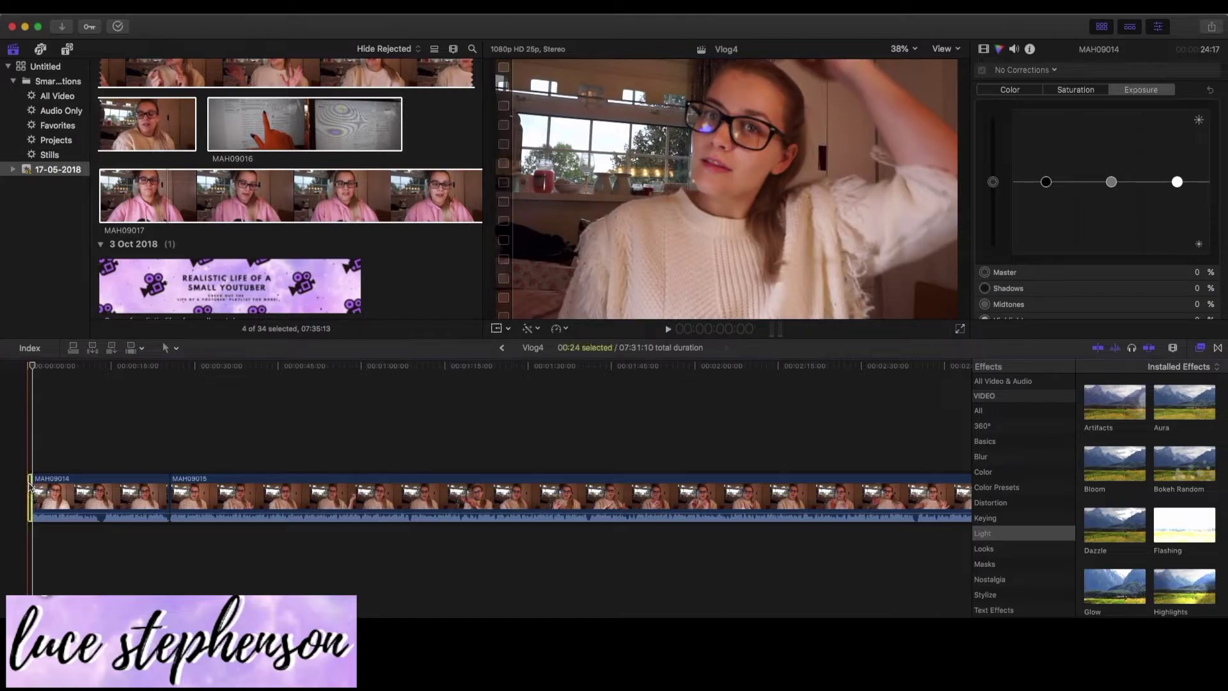
key(super+6)
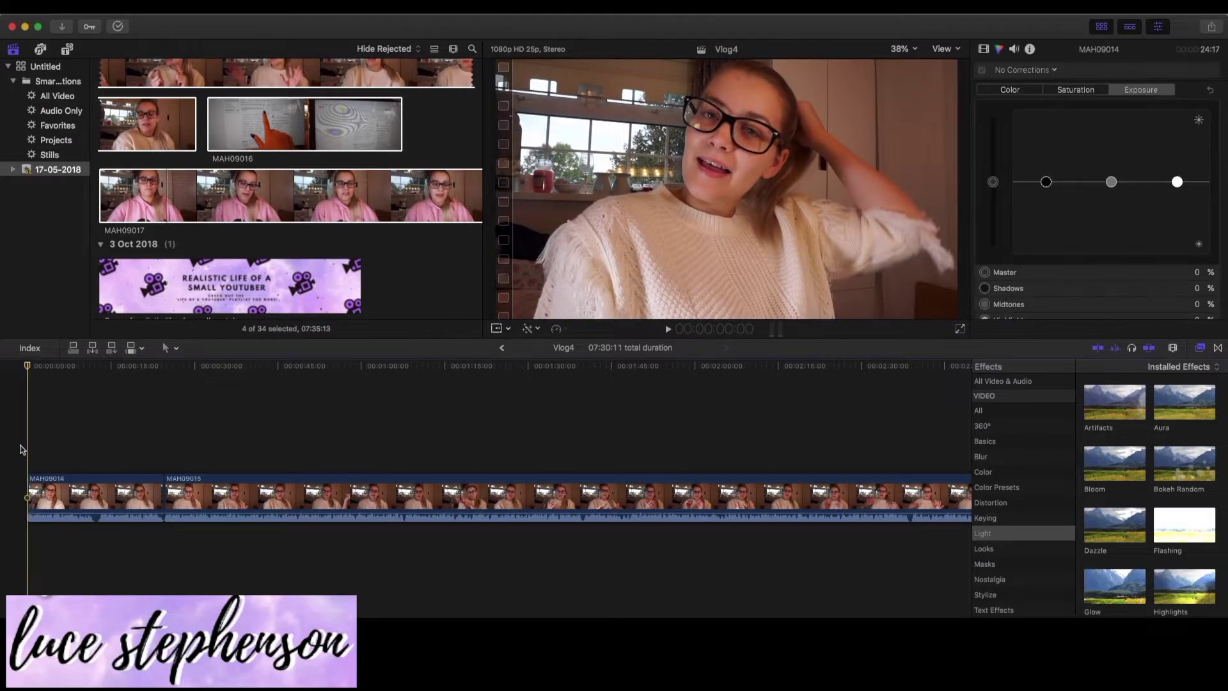
- Raise the system volume and play the shortened first clip from the start up to about 14 seconds
key(XF86AudioRaiseVolume)
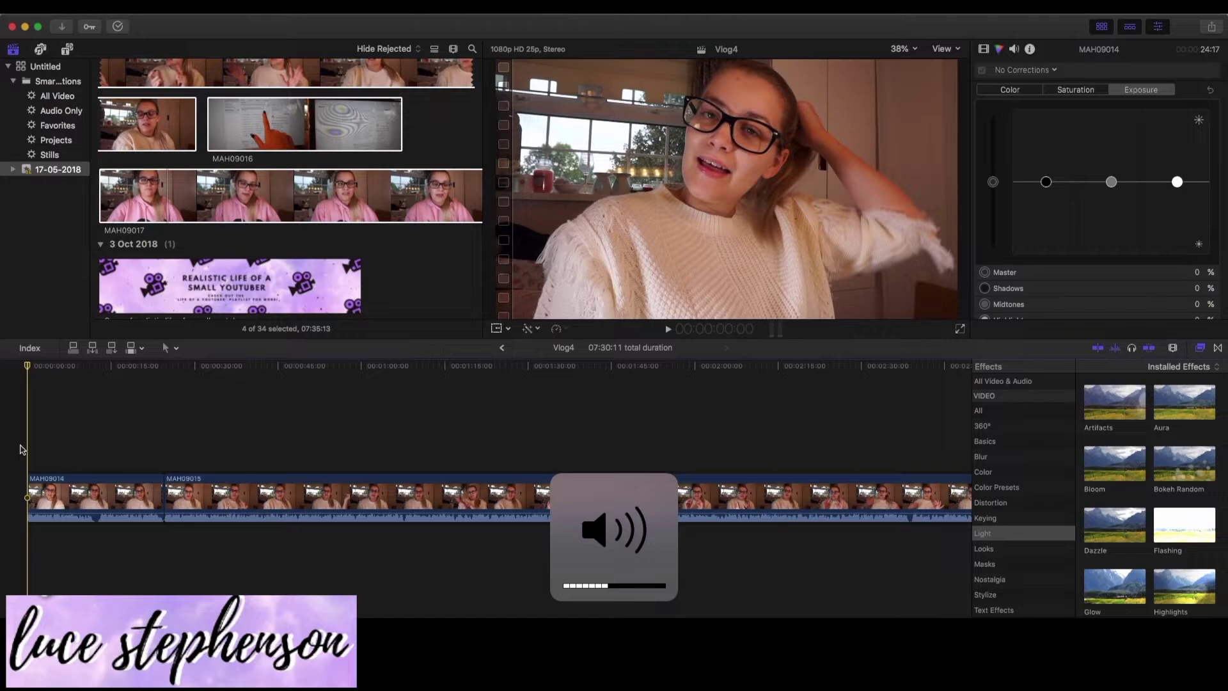
key(XF86AudioRaiseVolume)
key(XF86AudioRaiseVolume)
key(XF86AudioRaiseVolume)
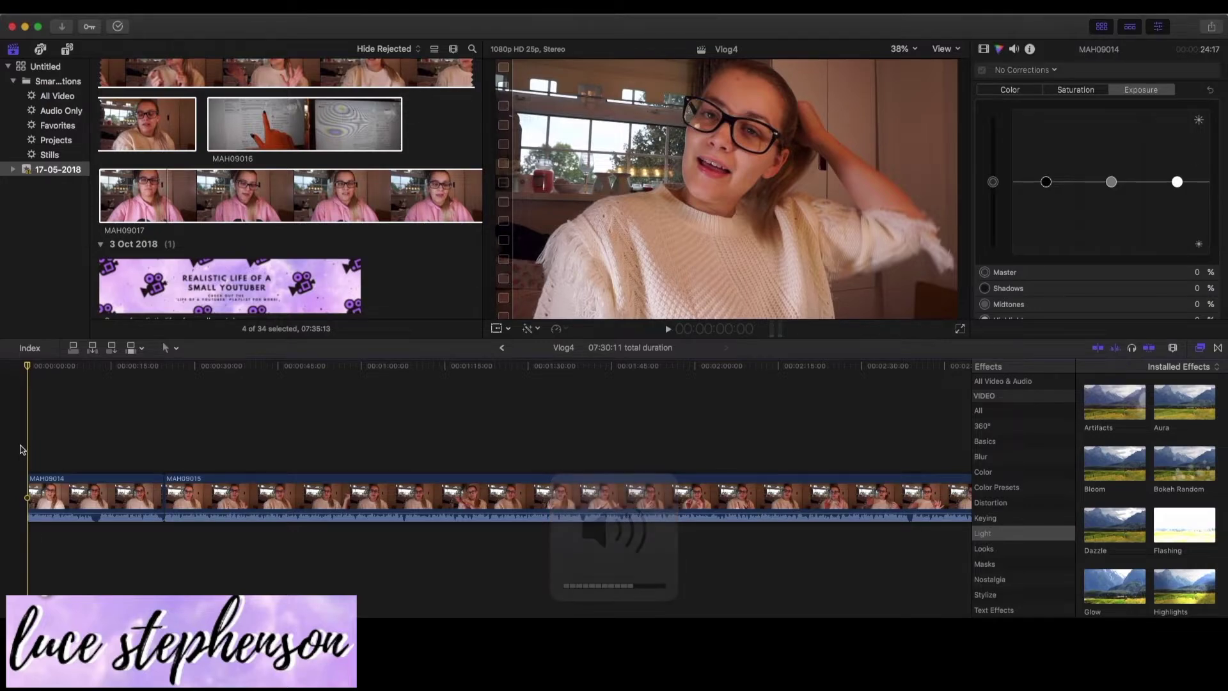
key(XF86AudioRaiseVolume)
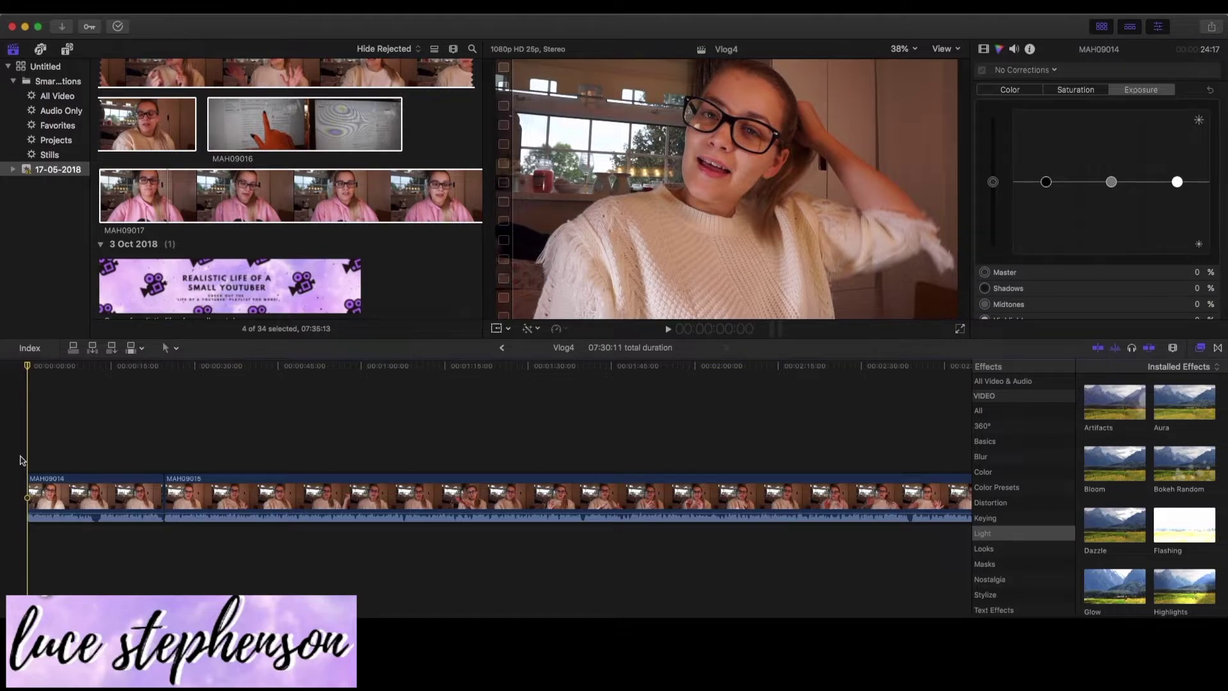
key(space)
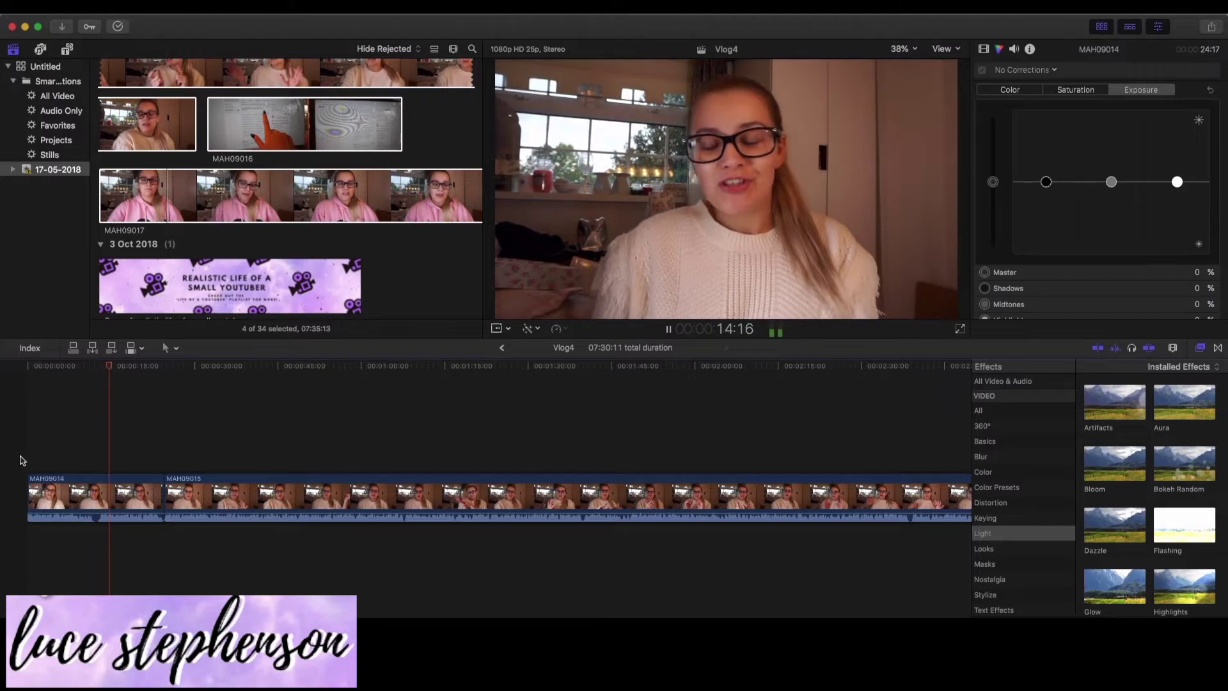
key(space)
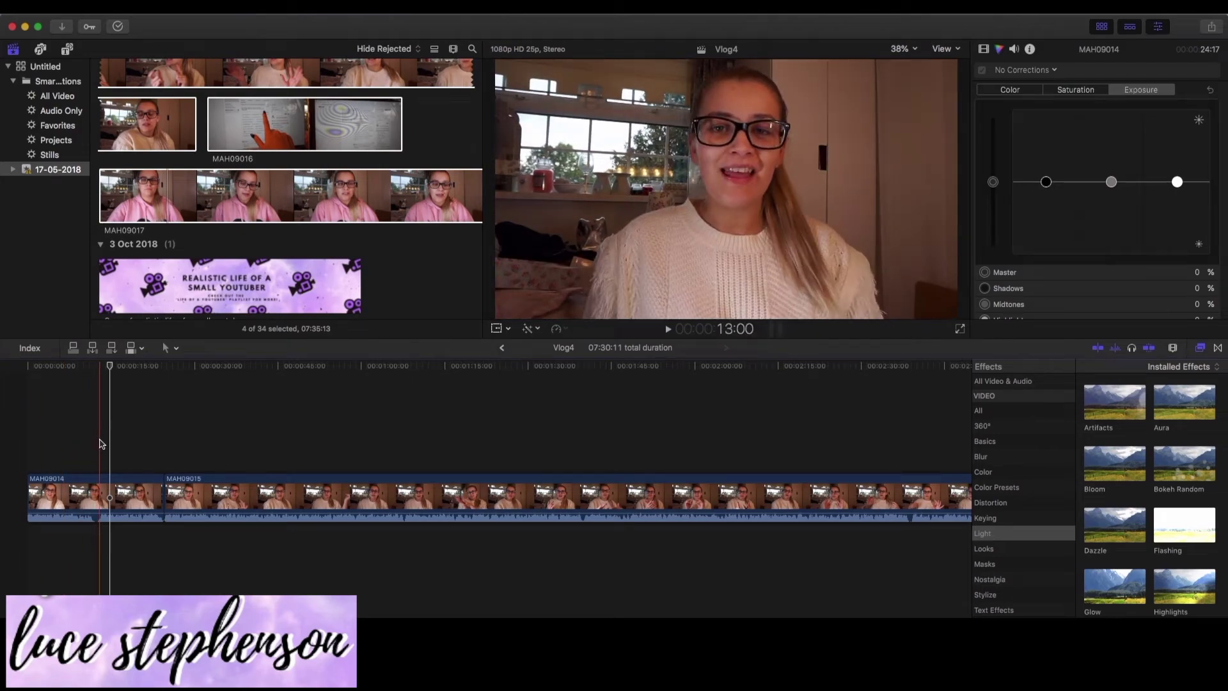
- Split the first clip at 13:00 and delete the part before the cut
click(101, 442)
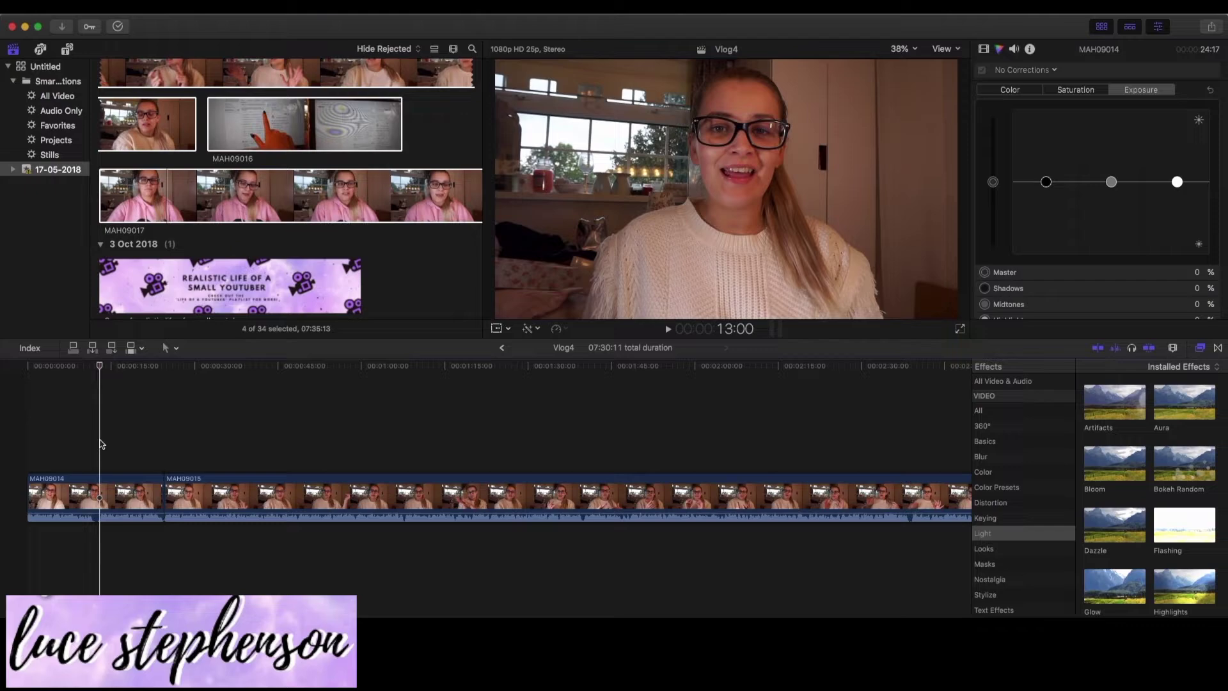
key(super+b)
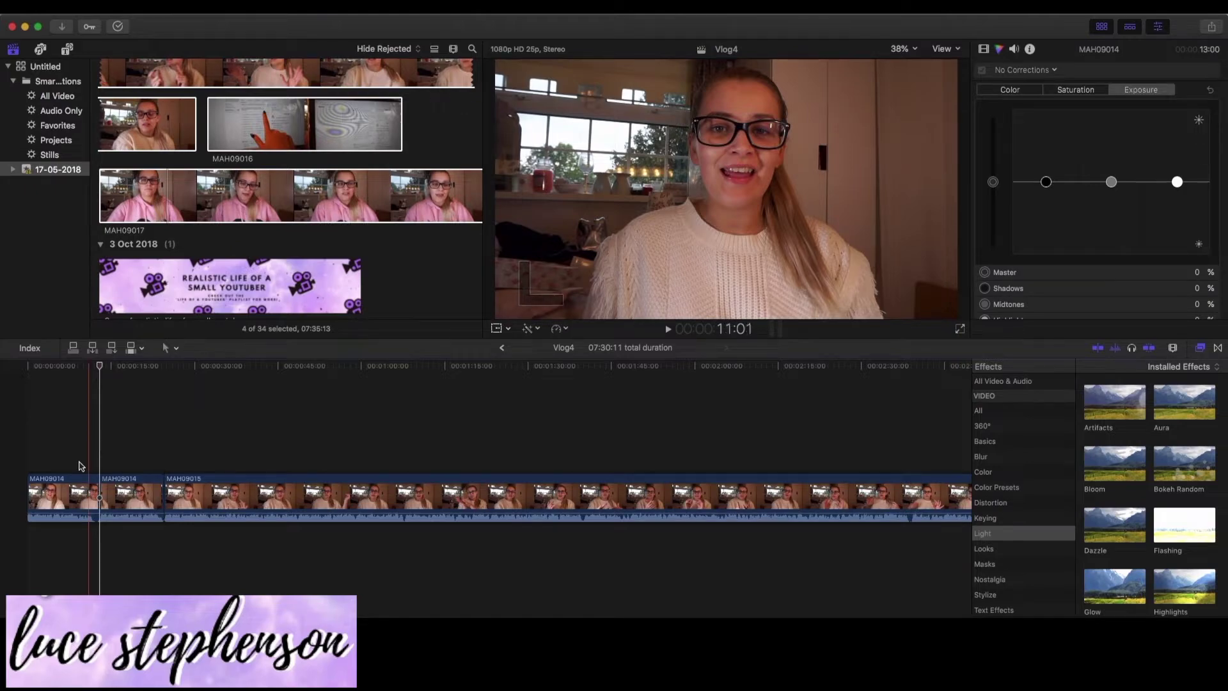
click(69, 488)
key(Delete)
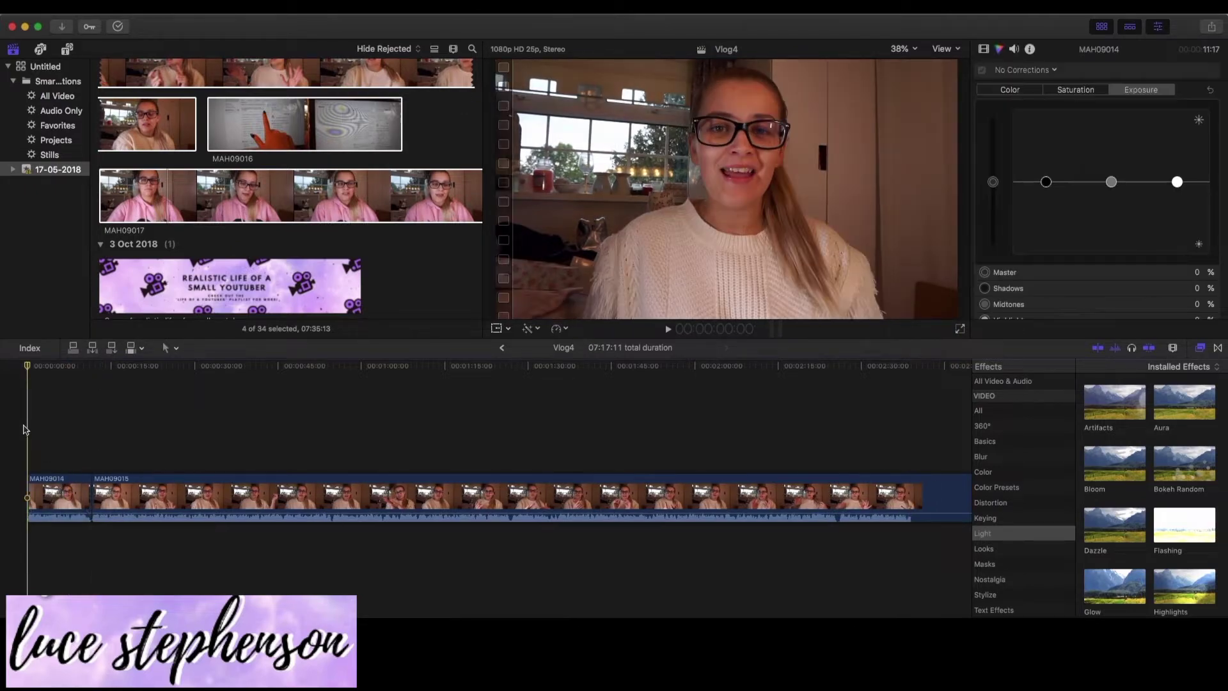
- Play the timeline into clip MAH09015, mute the sound and delete the remaining part of MAH09014
key(XF86AudioRaiseVolume)
key(space)
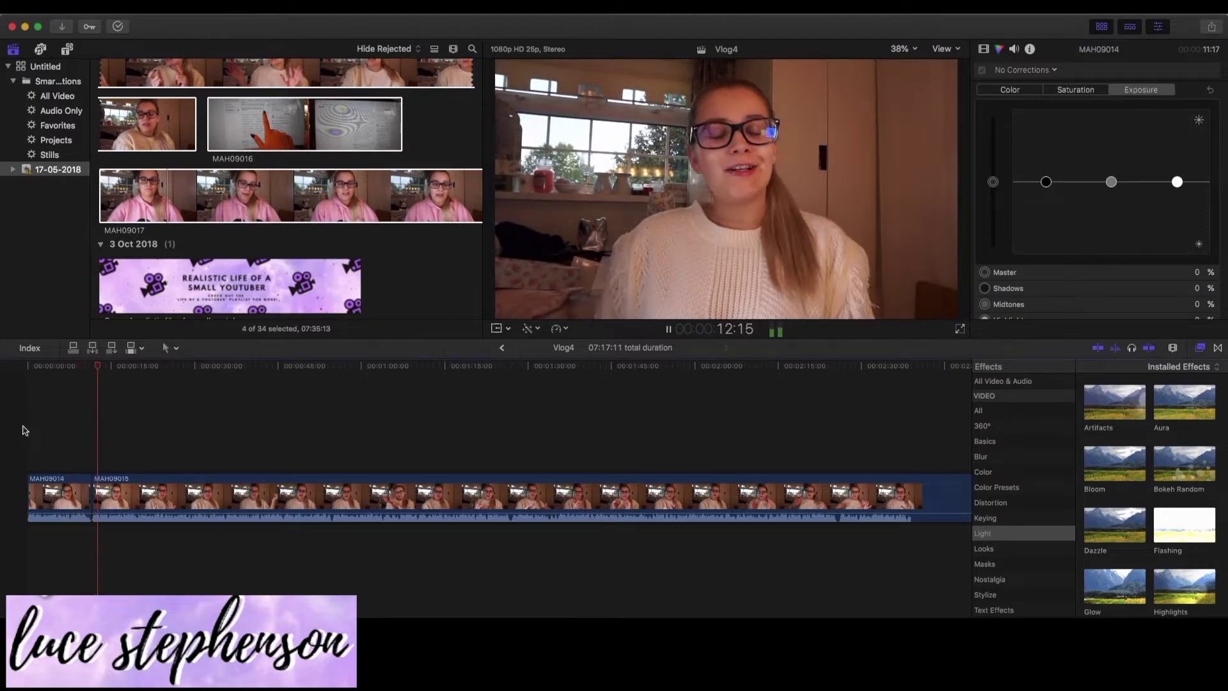
key(space)
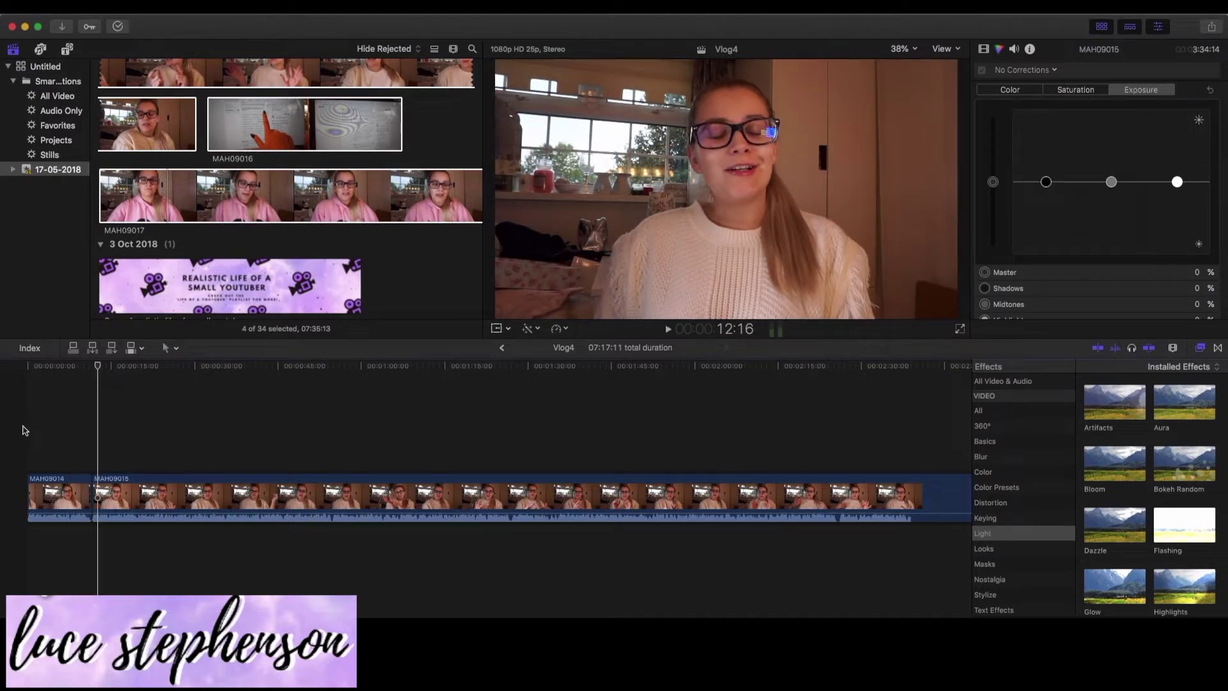
click(72, 494)
key(XF86AudioMute)
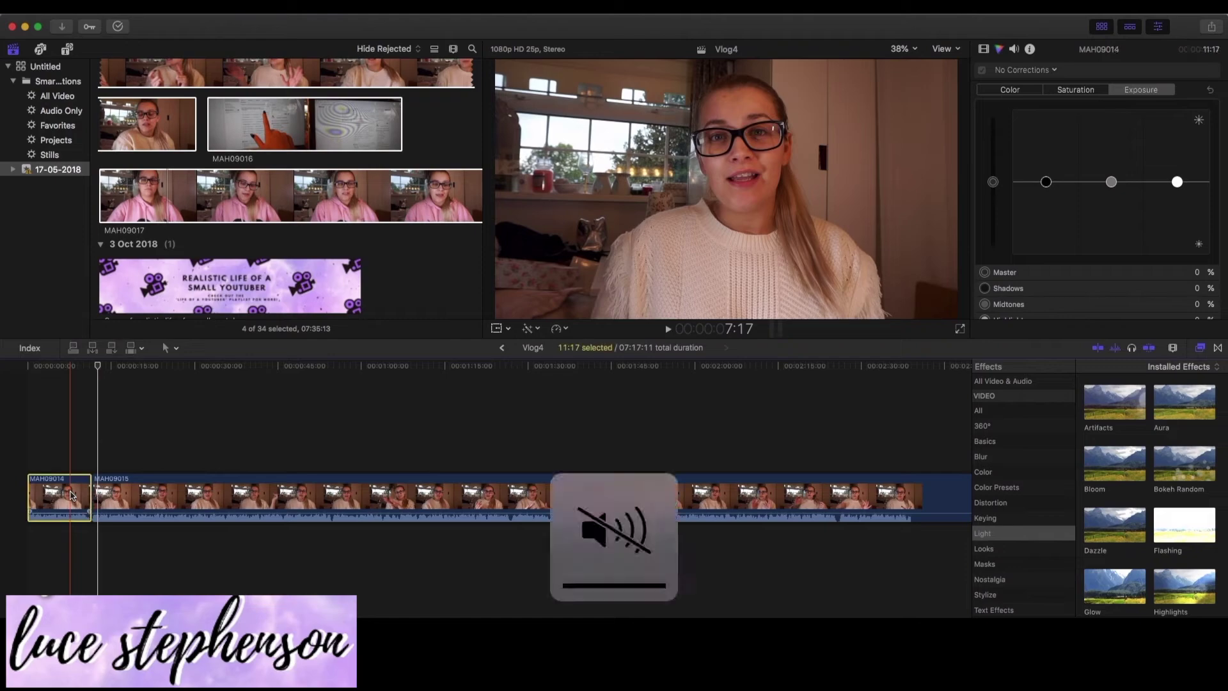
key(Delete)
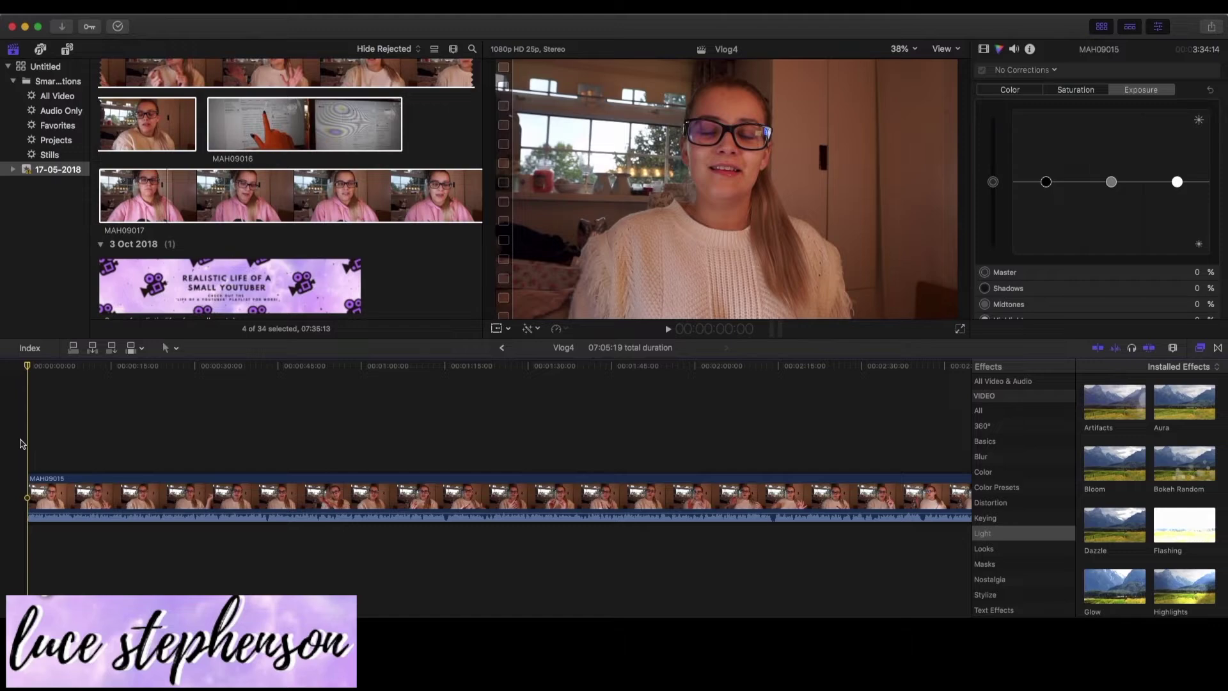
- Park the playhead at 52:08 and add the 42570322 PNG and 42642852 JPG photos from Downloads above clip MAH09015, just after the playhead
key(XF86AudioRaiseVolume)
click(317, 443)
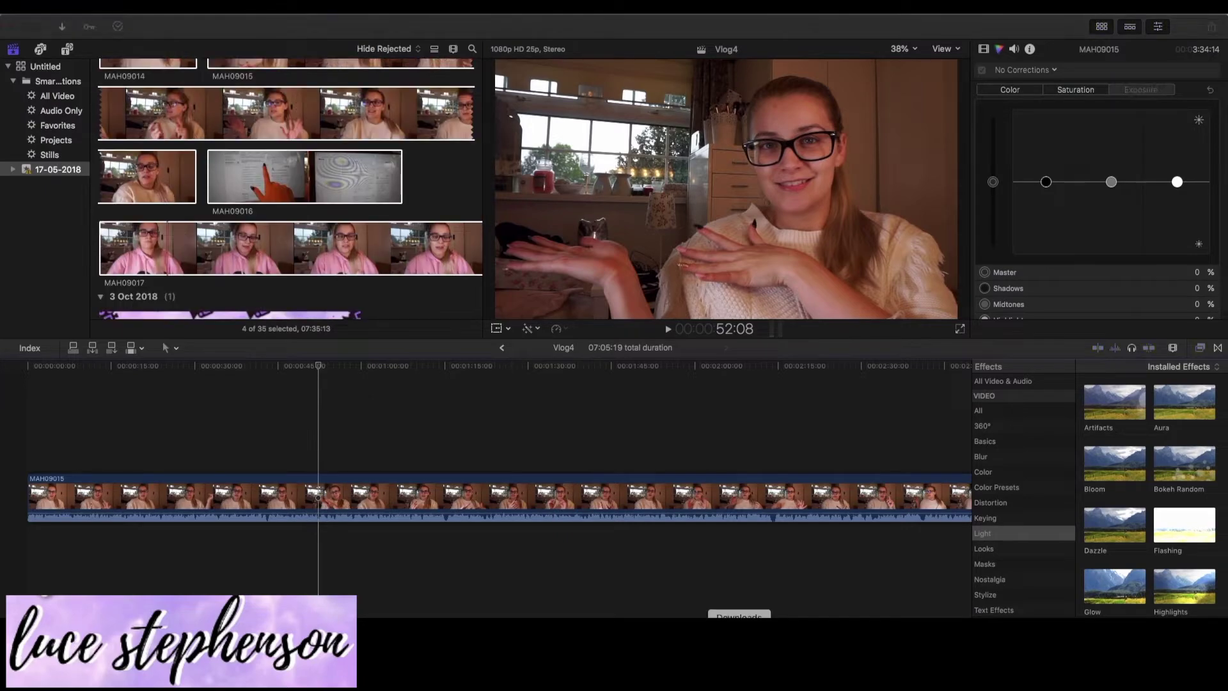
click(740, 614)
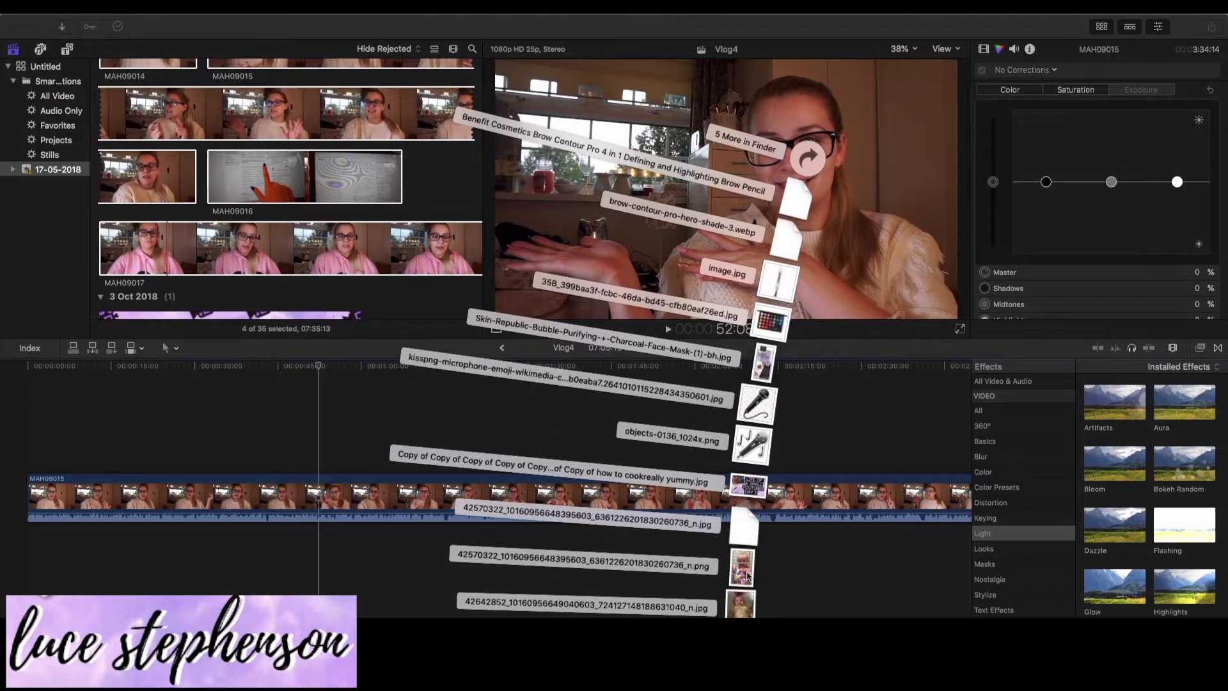
drag(747, 576, 366, 432)
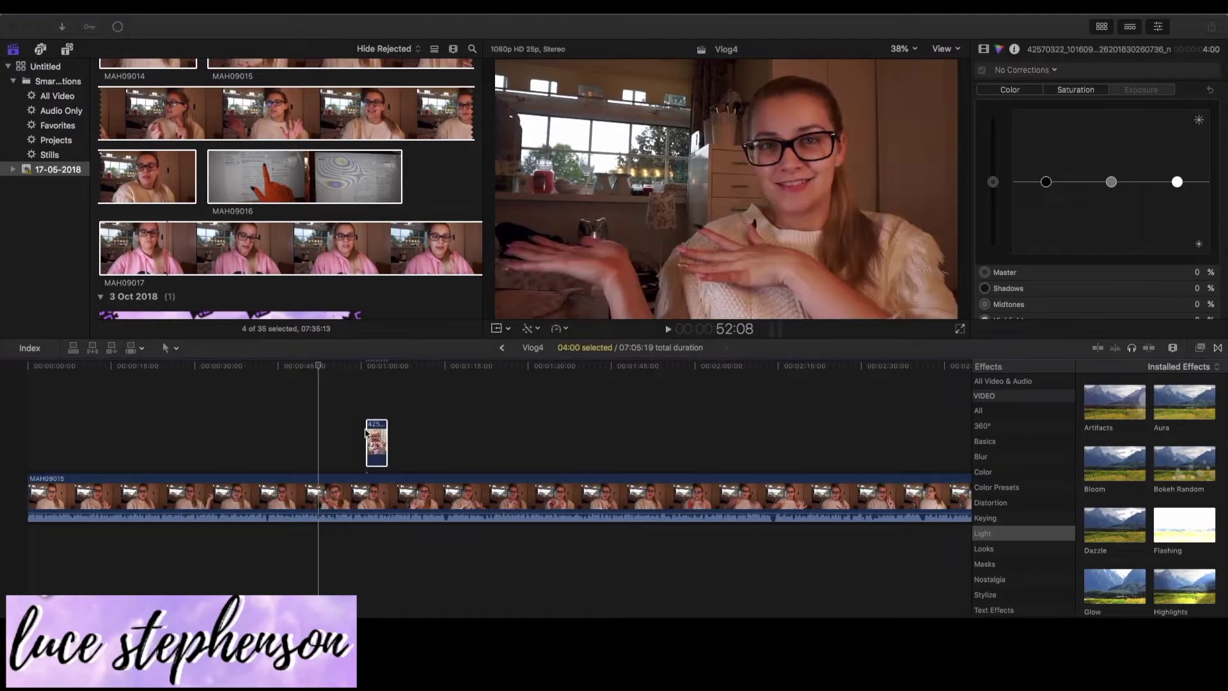
click(742, 611)
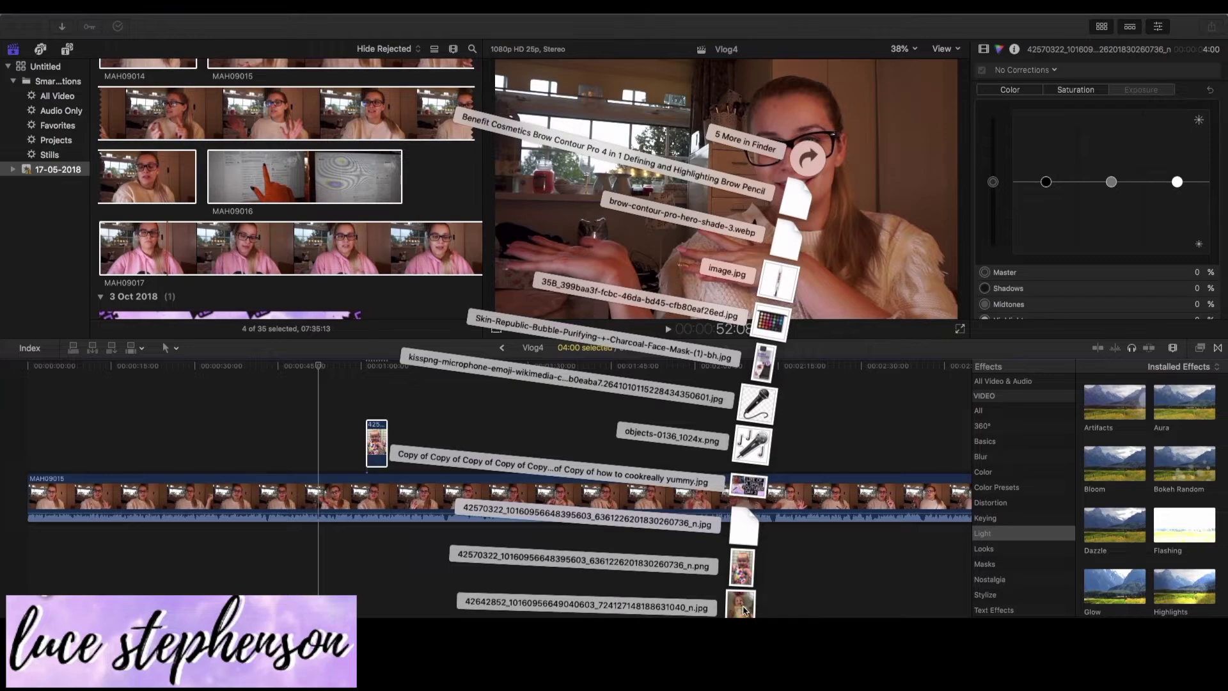
drag(743, 611, 400, 427)
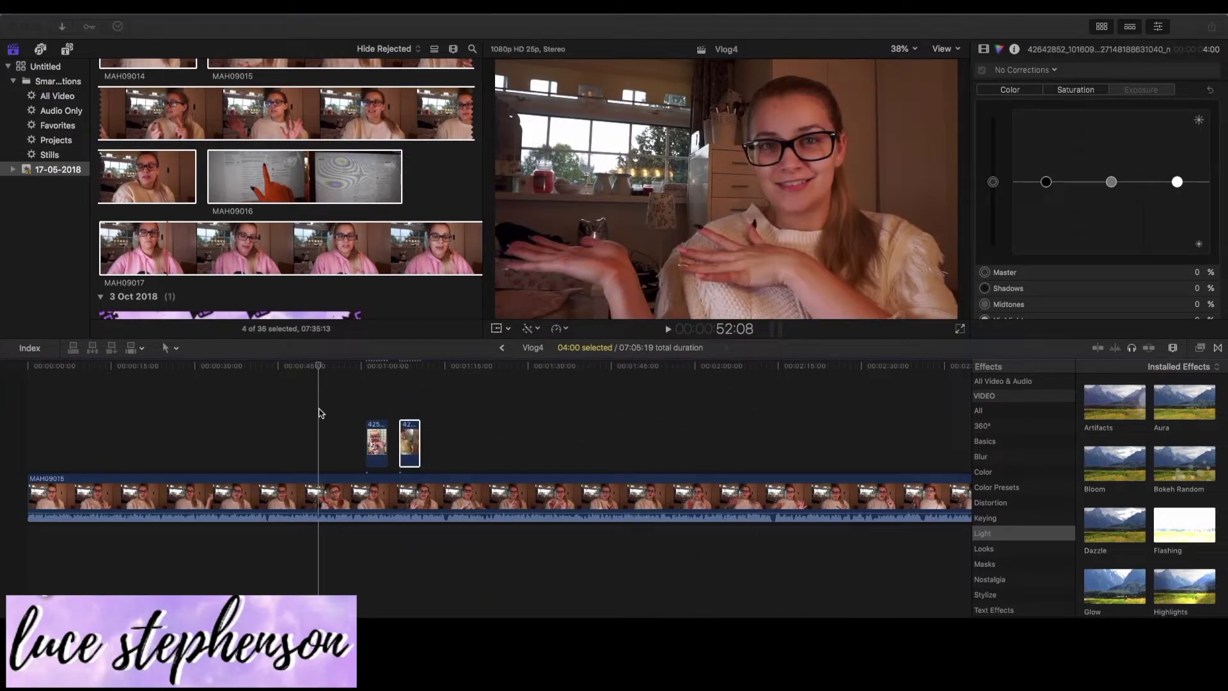
- Move the first overlay photo so that it starts at 52:08 above clip MAH09015
click(376, 446)
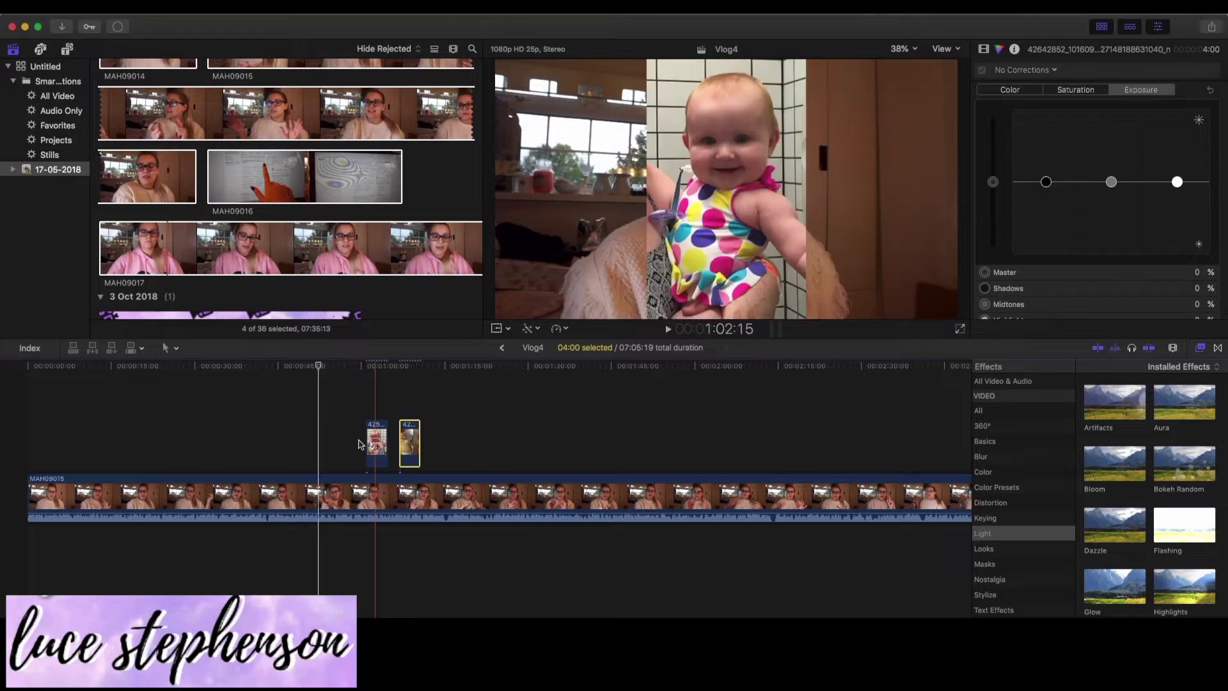
drag(383, 441, 334, 441)
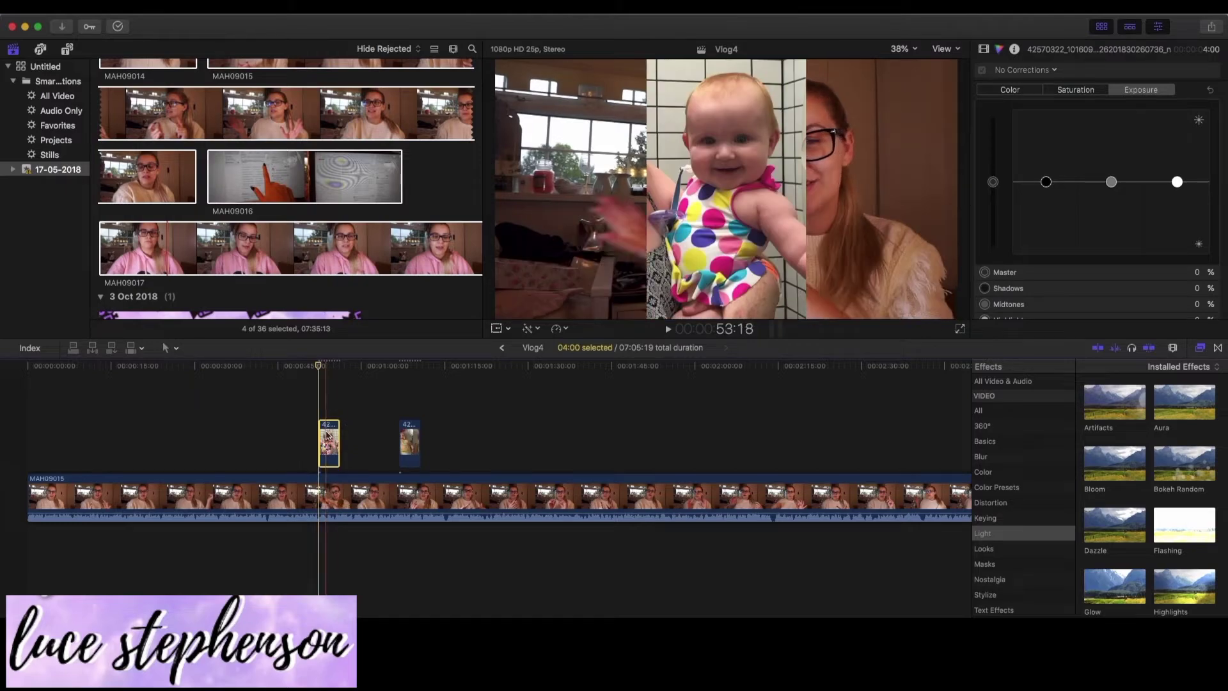
key(XF86AudioMute)
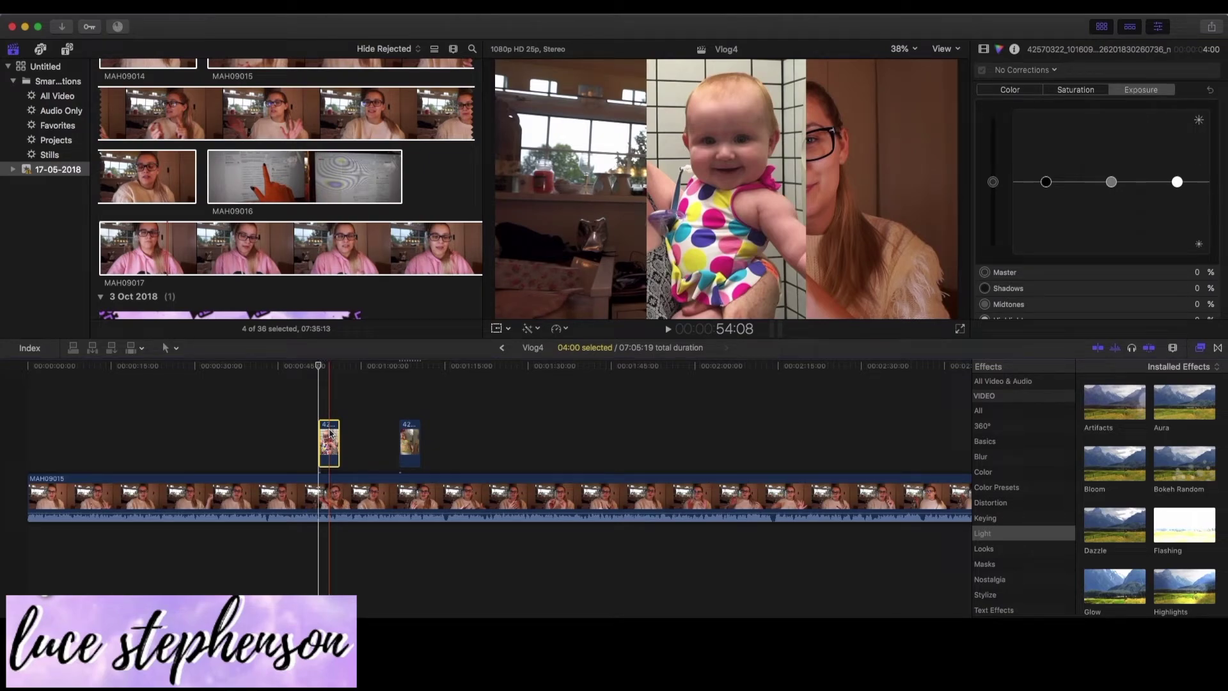
- Transform the first overlay photo so that it sits on the left side of the frame at about full height beside the speaker
click(328, 435)
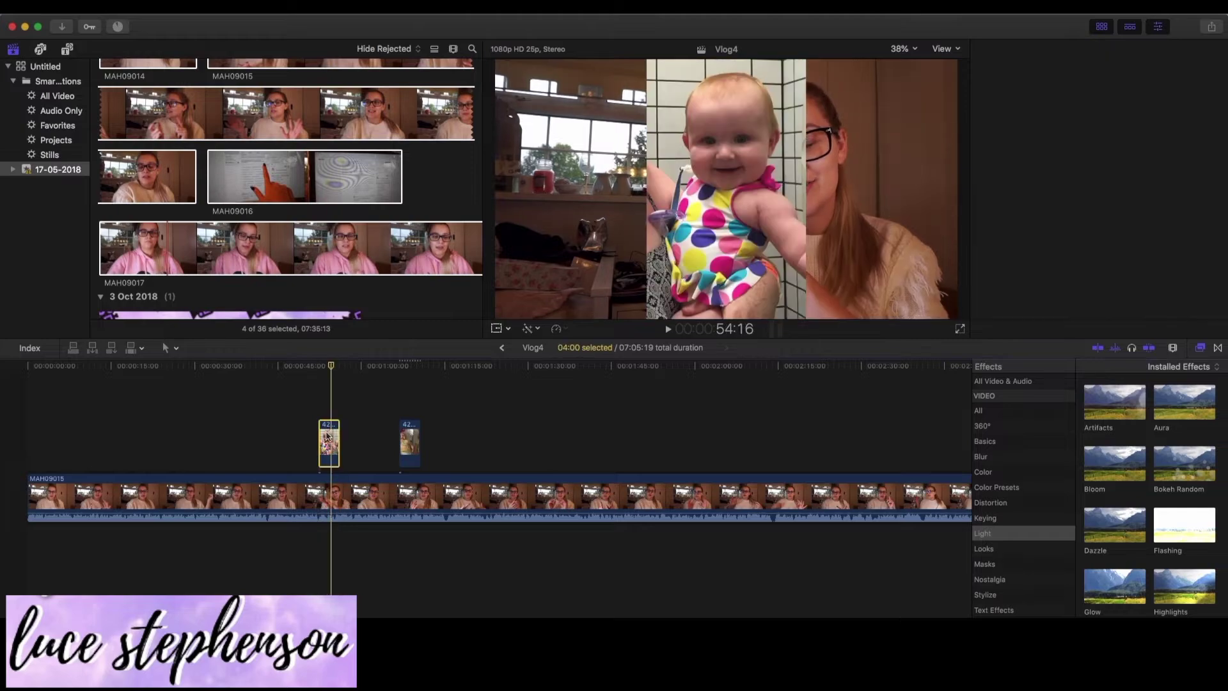
key(super+6)
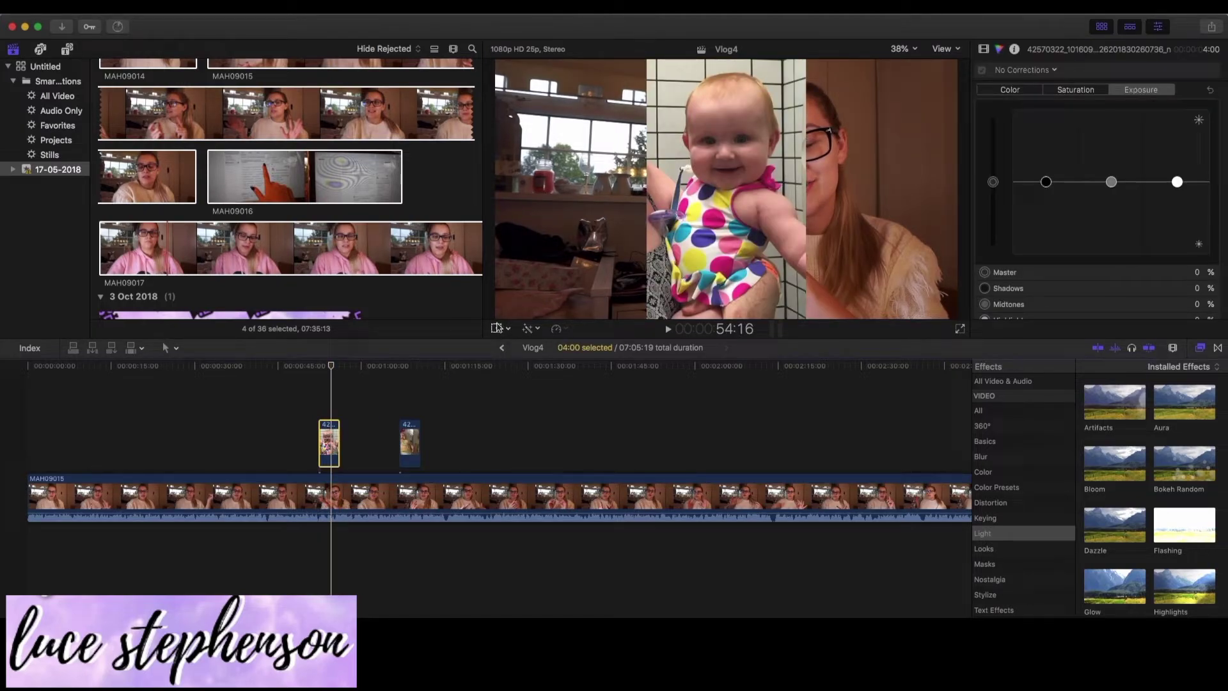
click(507, 330)
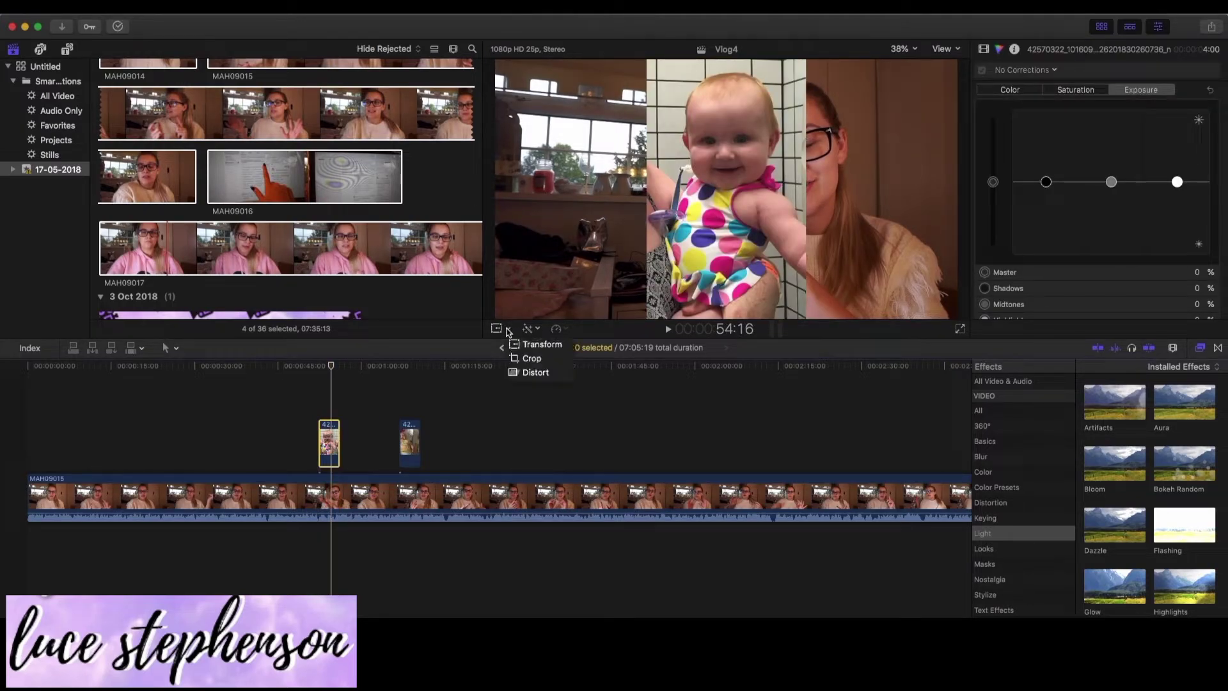
click(544, 346)
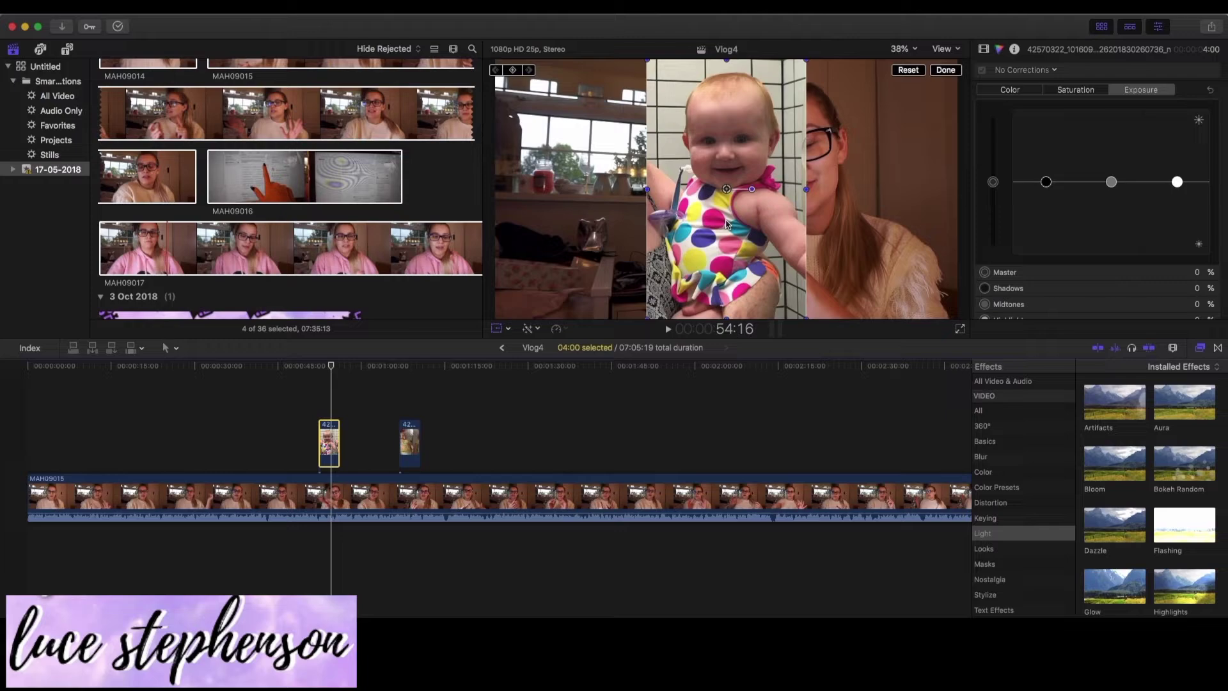
drag(806, 60, 772, 115)
drag(749, 217, 575, 167)
drag(596, 216, 624, 241)
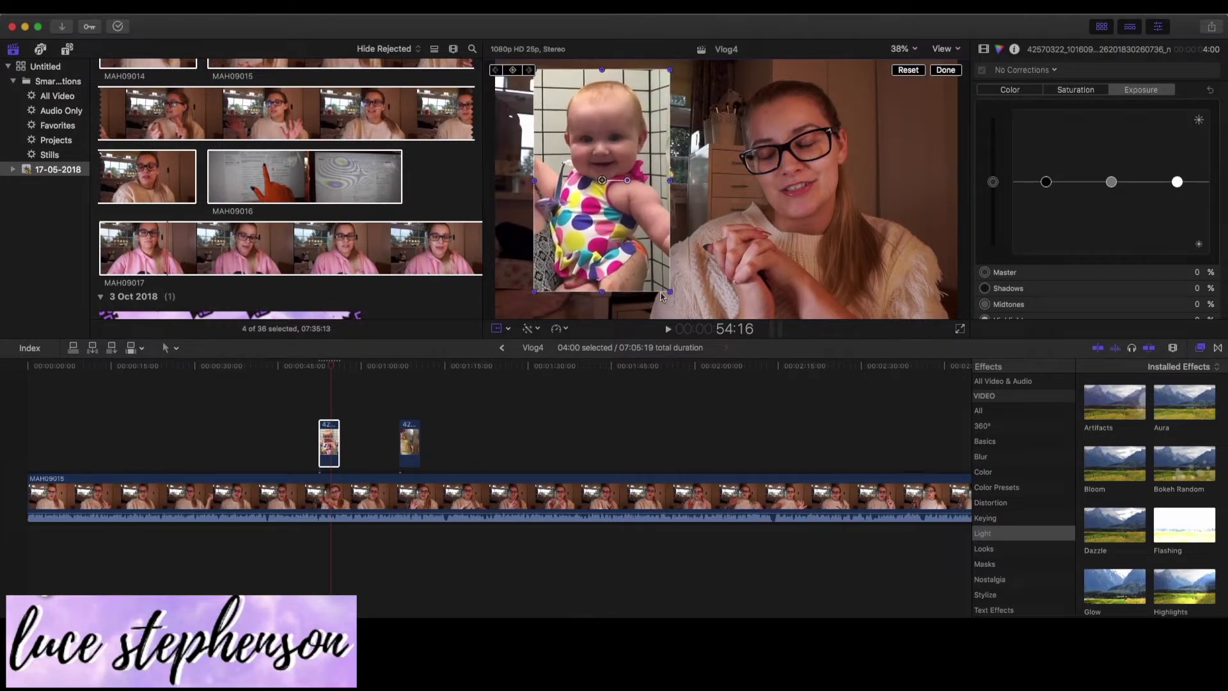
drag(669, 291, 688, 319)
drag(640, 259, 645, 250)
- Play the timeline from 50:10 past the first overlay photo to check its placement
click(307, 404)
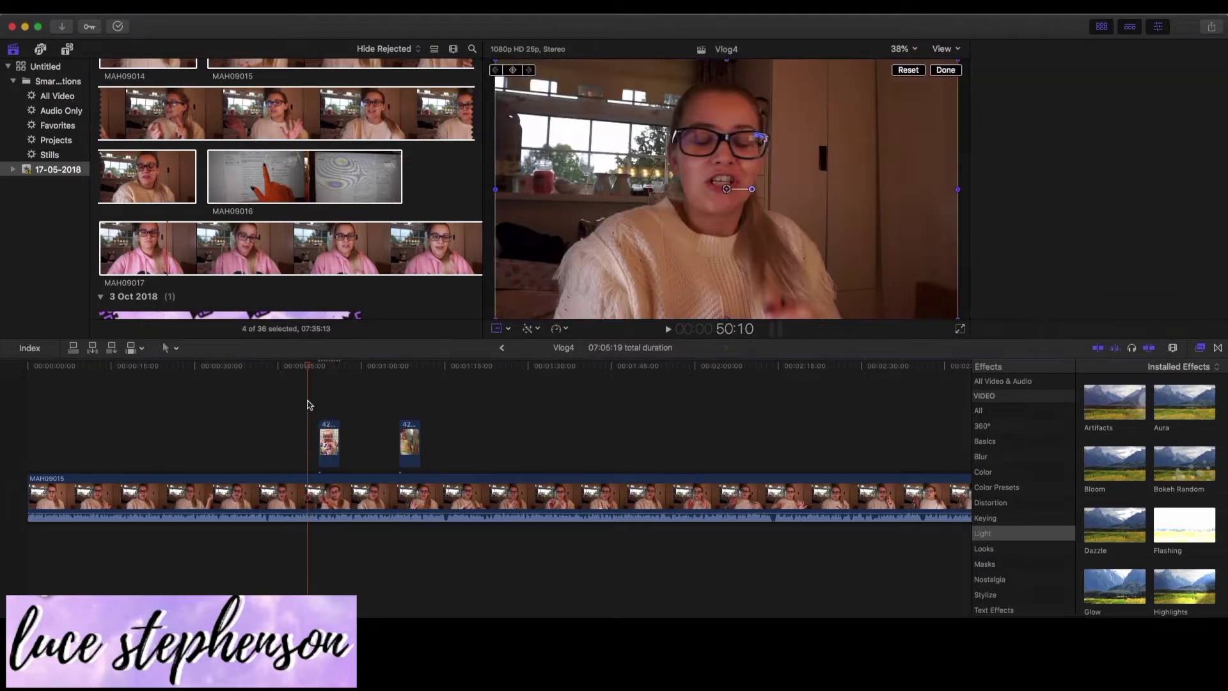
key(space)
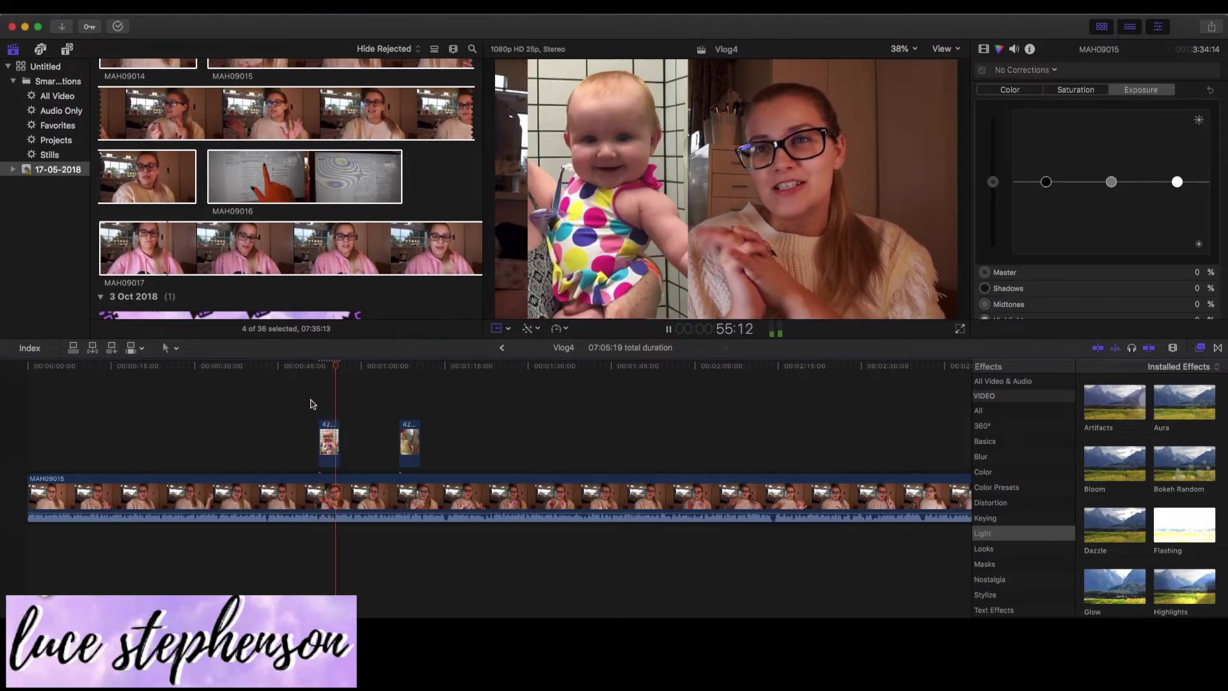
key(space)
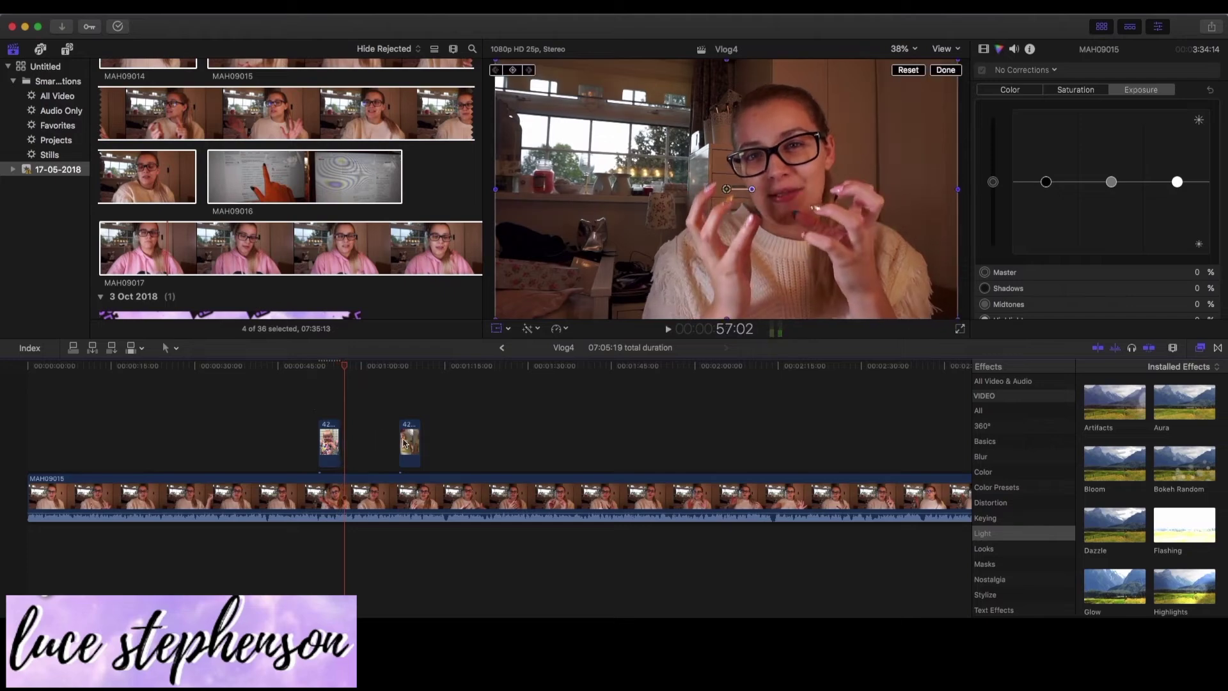
- Move the second overlay photo directly after the first and place it, slightly scaled down, on the left side of the frame
click(409, 441)
drag(410, 442, 349, 444)
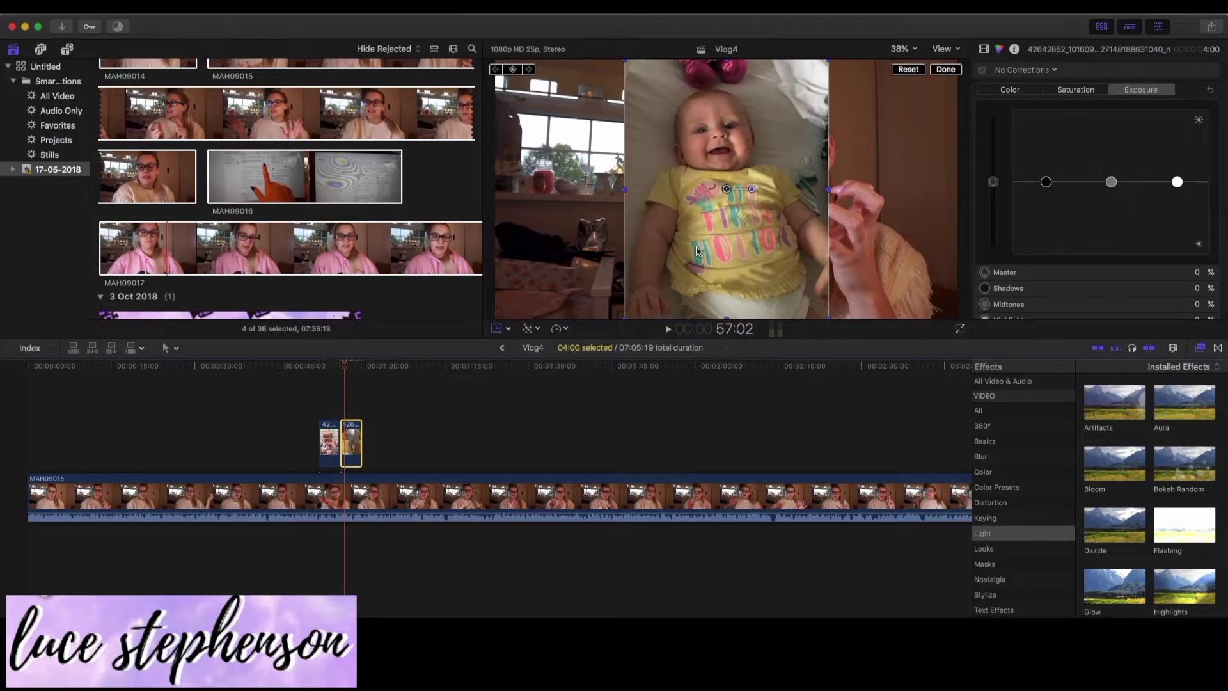
drag(706, 240, 605, 234)
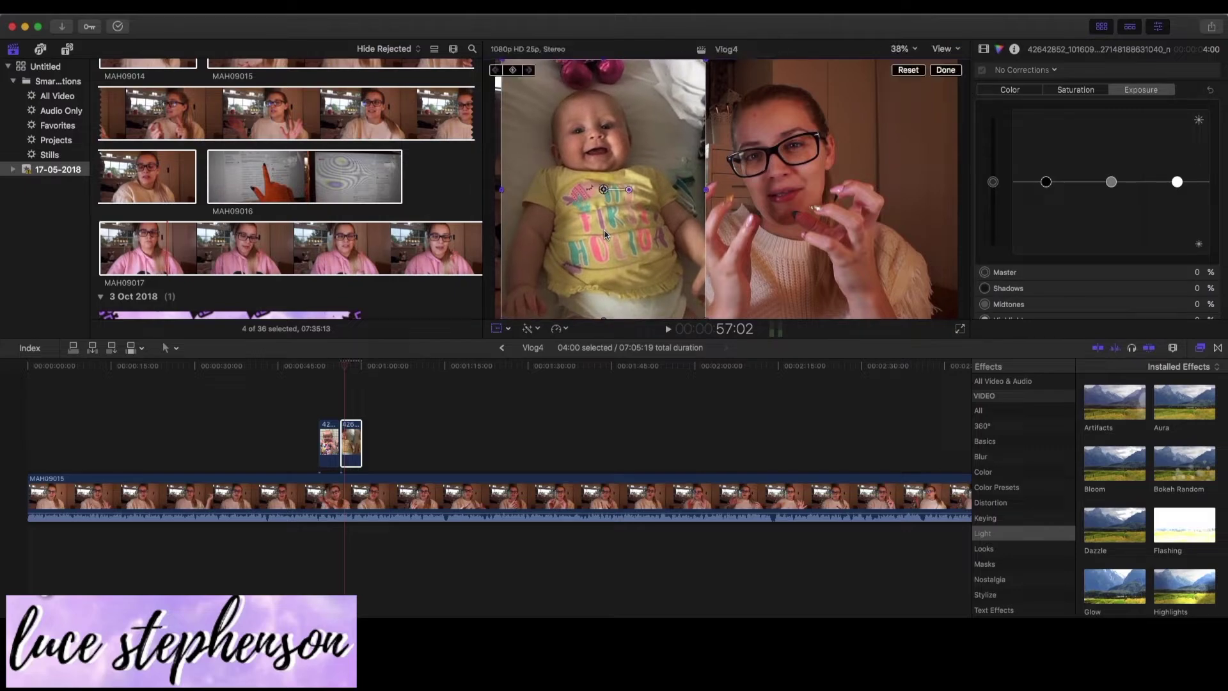
- Play from just before the first photo to check both overlays, then skip ahead through MAH09015 to 1:53:18
click(311, 406)
key(space)
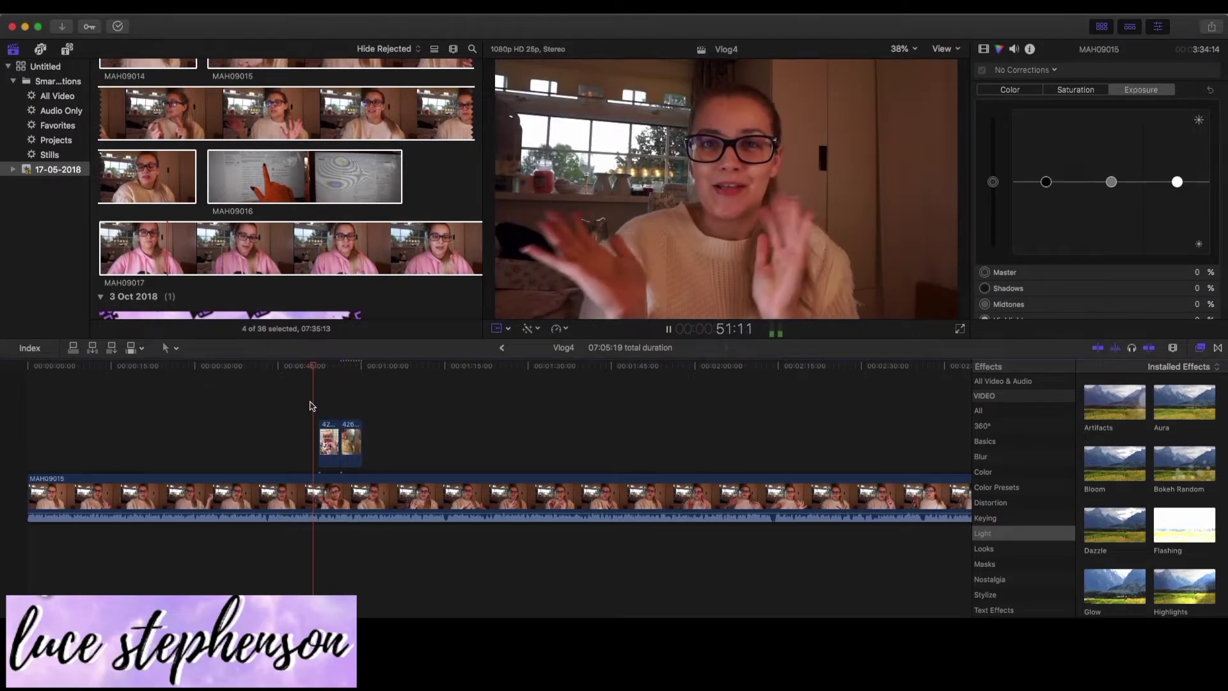
key(XF86AudioRaiseVolume)
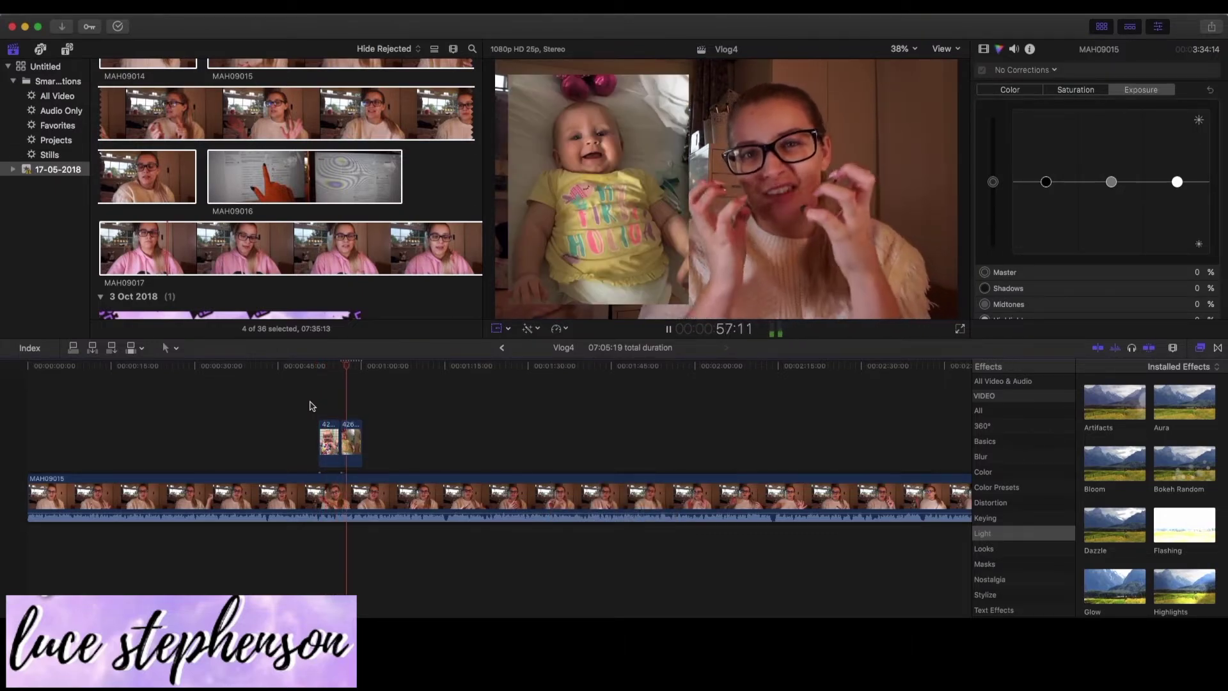
click(649, 425)
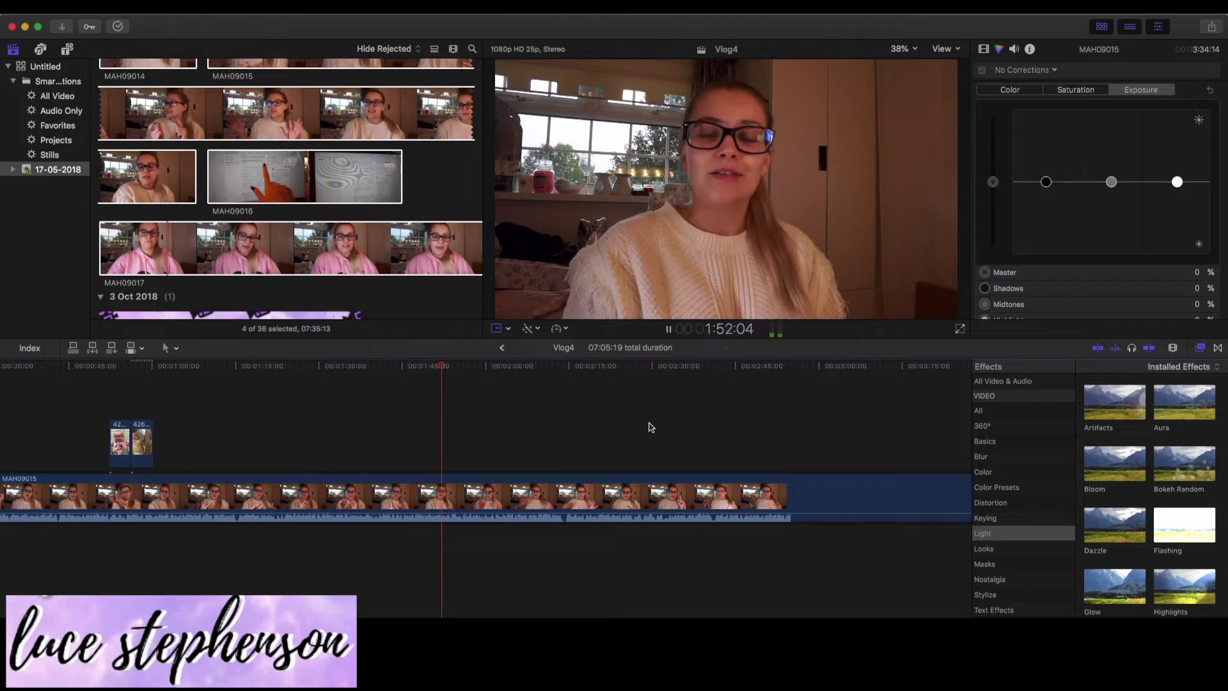
key(space)
key(shift+t)
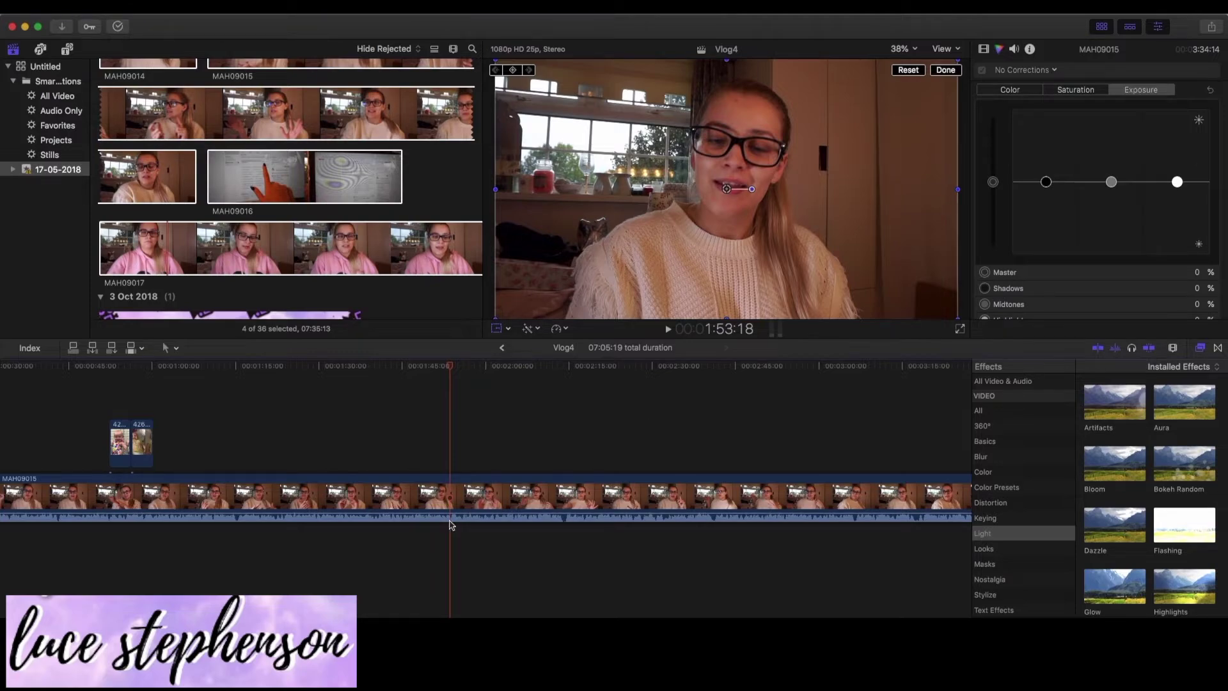
- Split clip MAH09016 at 4:48:09 and delete the short piece left before MAH09017
scroll(924, 515, right, 2)
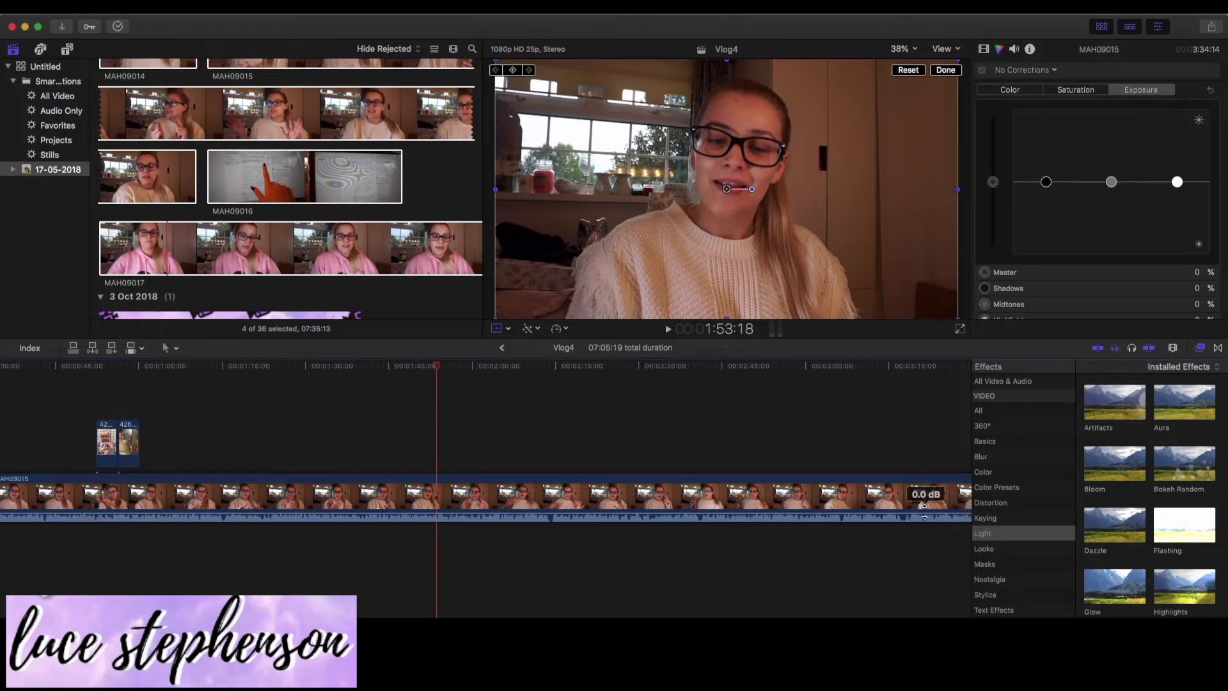
scroll(886, 465, right, 15)
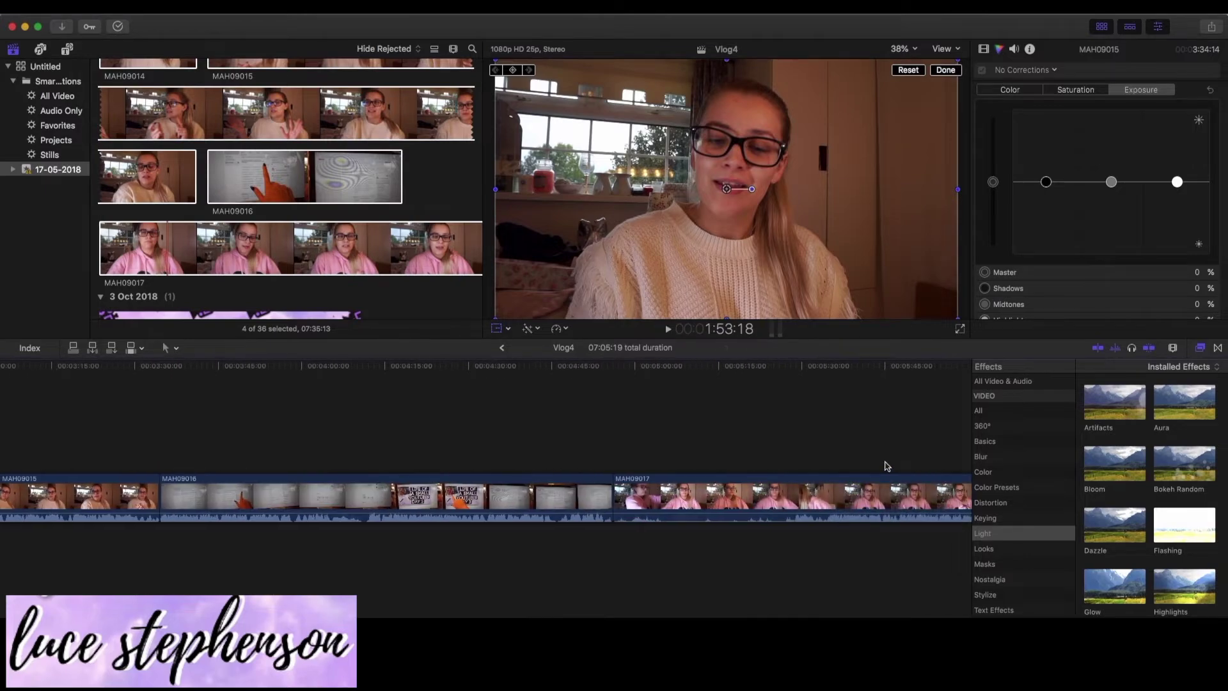
scroll(886, 465, right, 5)
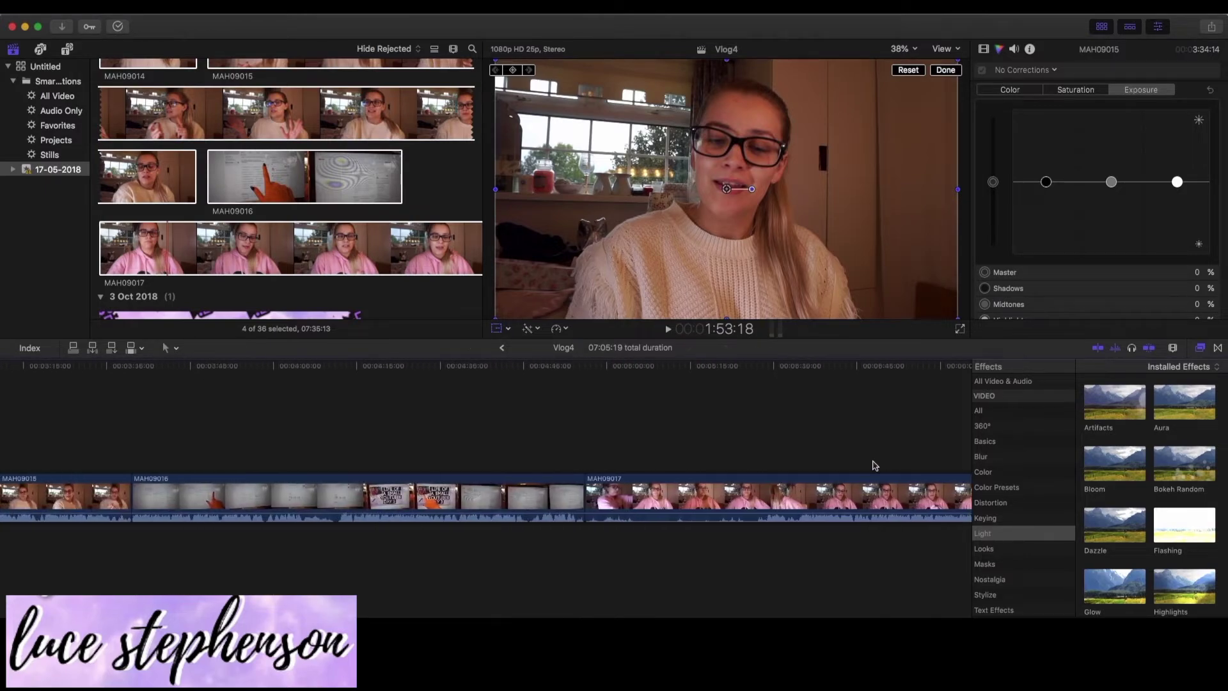
scroll(874, 465, left, 14)
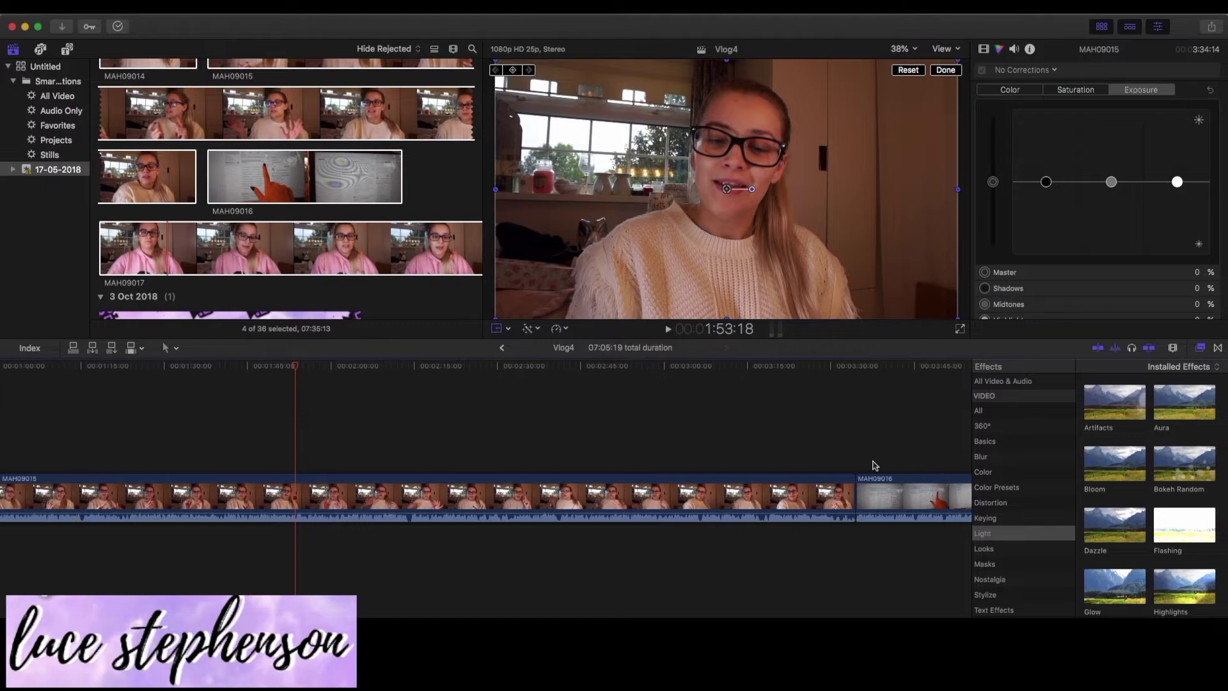
scroll(873, 466, left, 3)
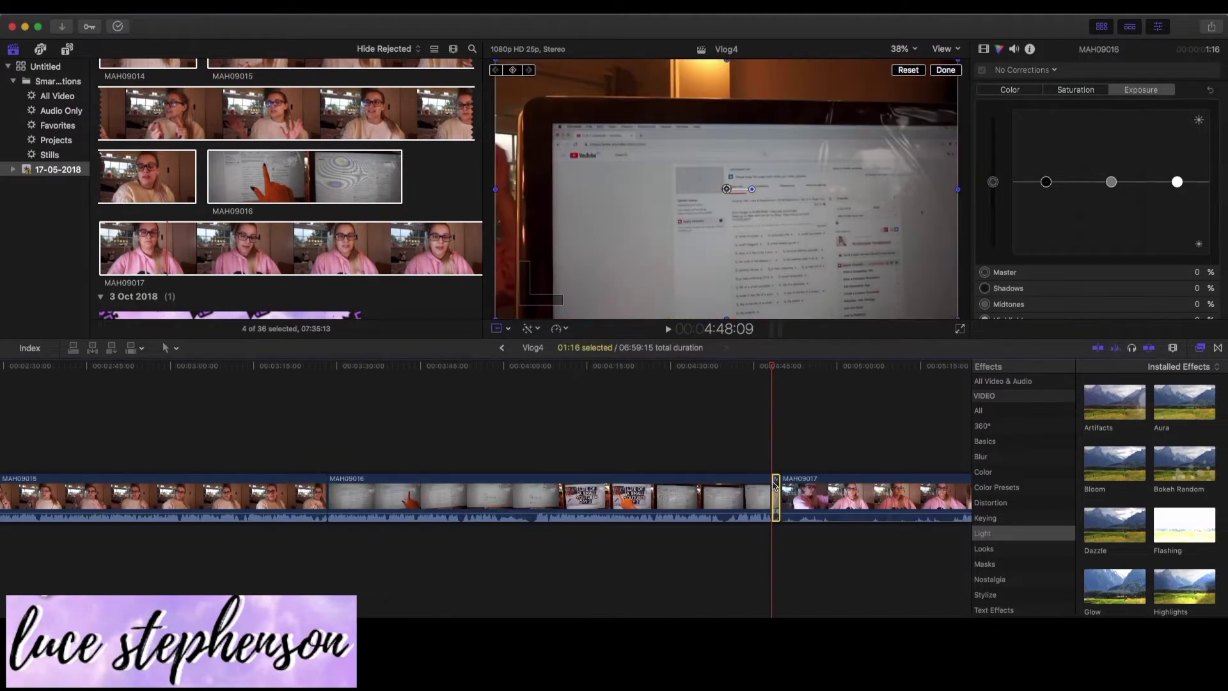
key(Delete)
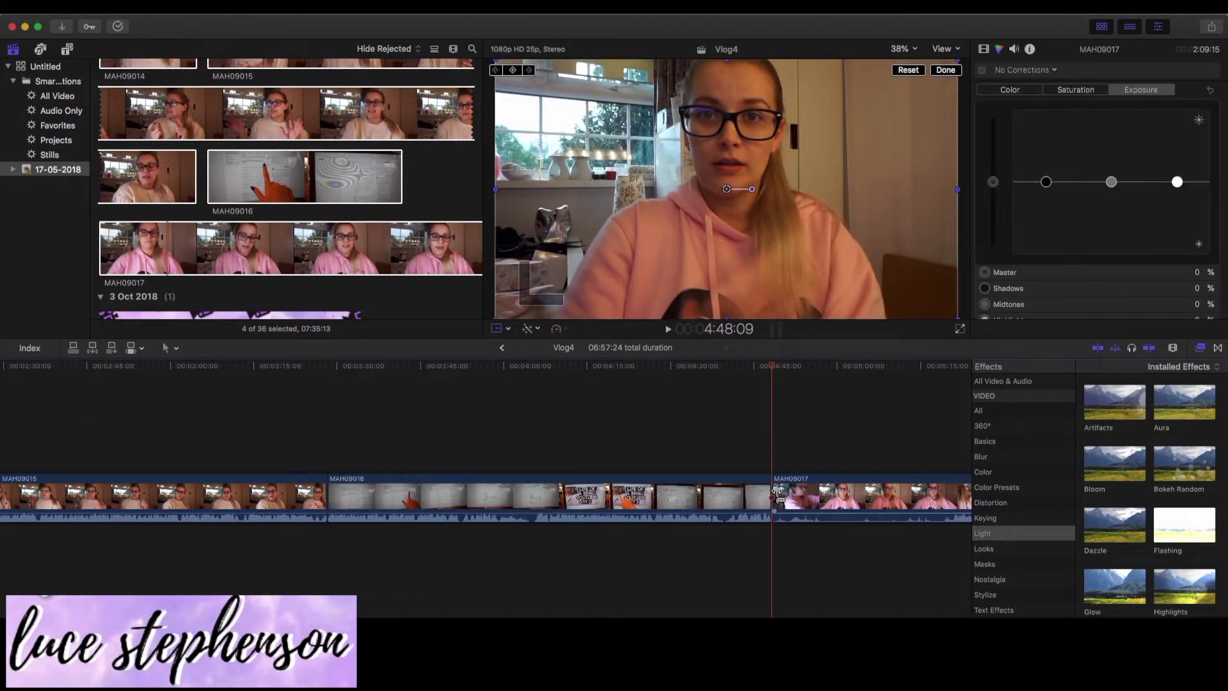
- Split clip MAH09017 at 5:21:01 and delete the part before the cut
scroll(777, 492, right, 5)
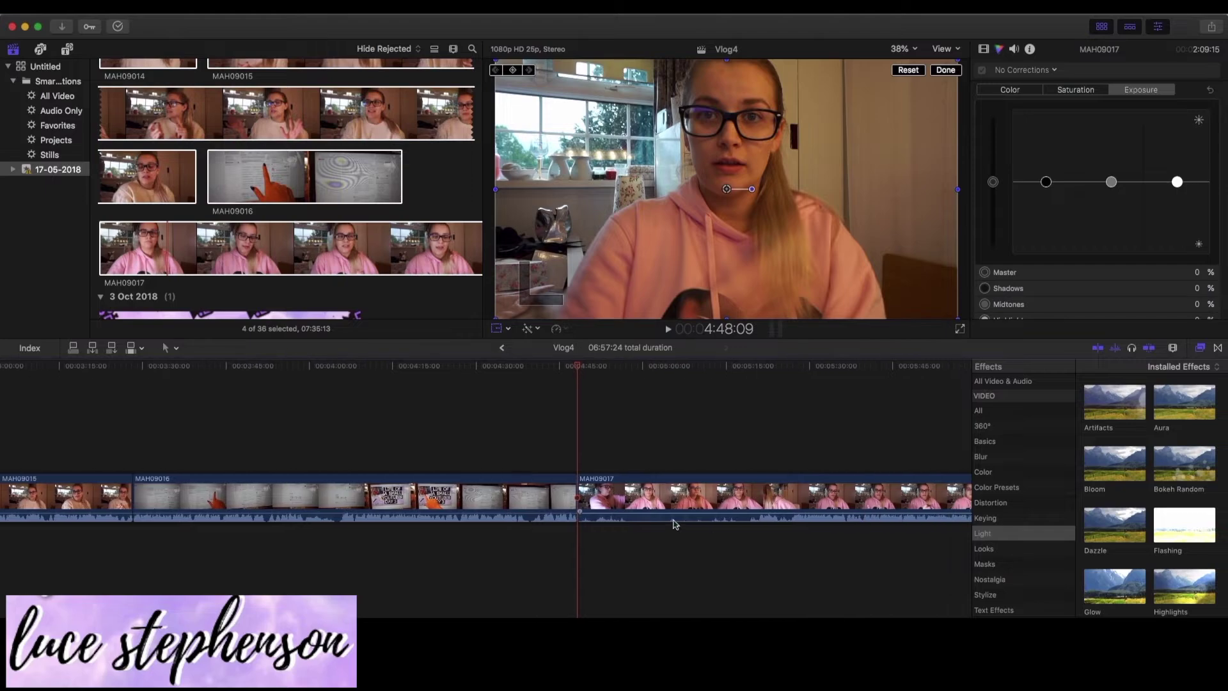
click(591, 455)
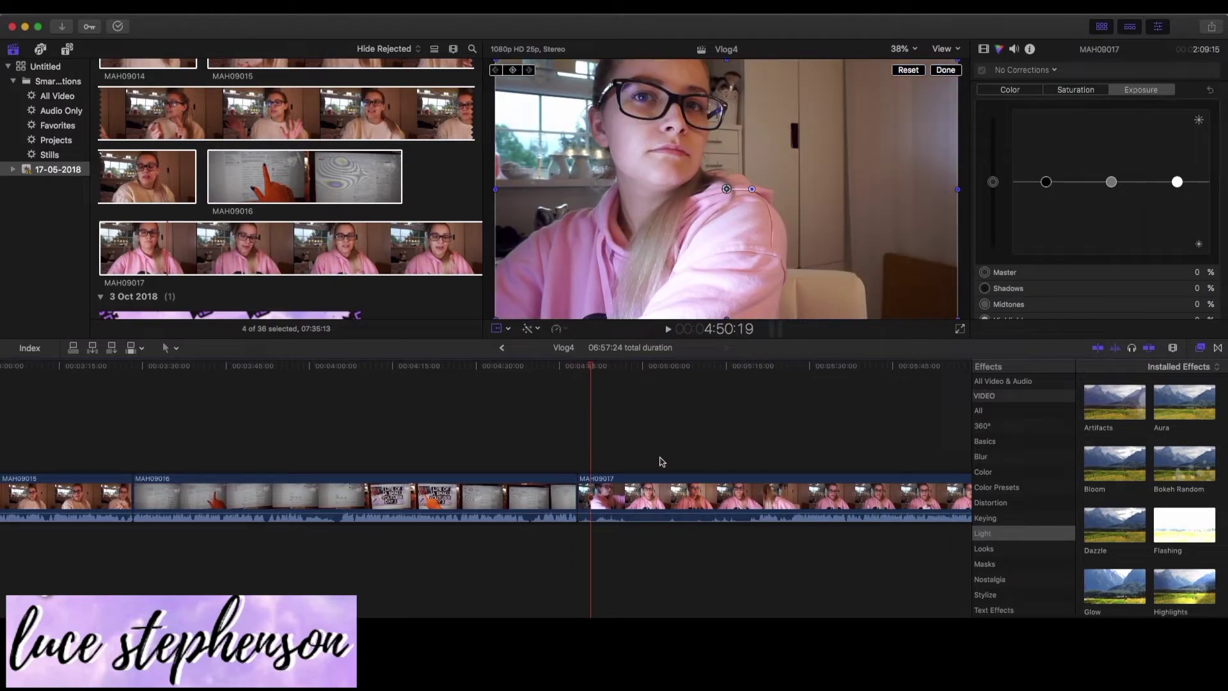
click(756, 458)
key(space)
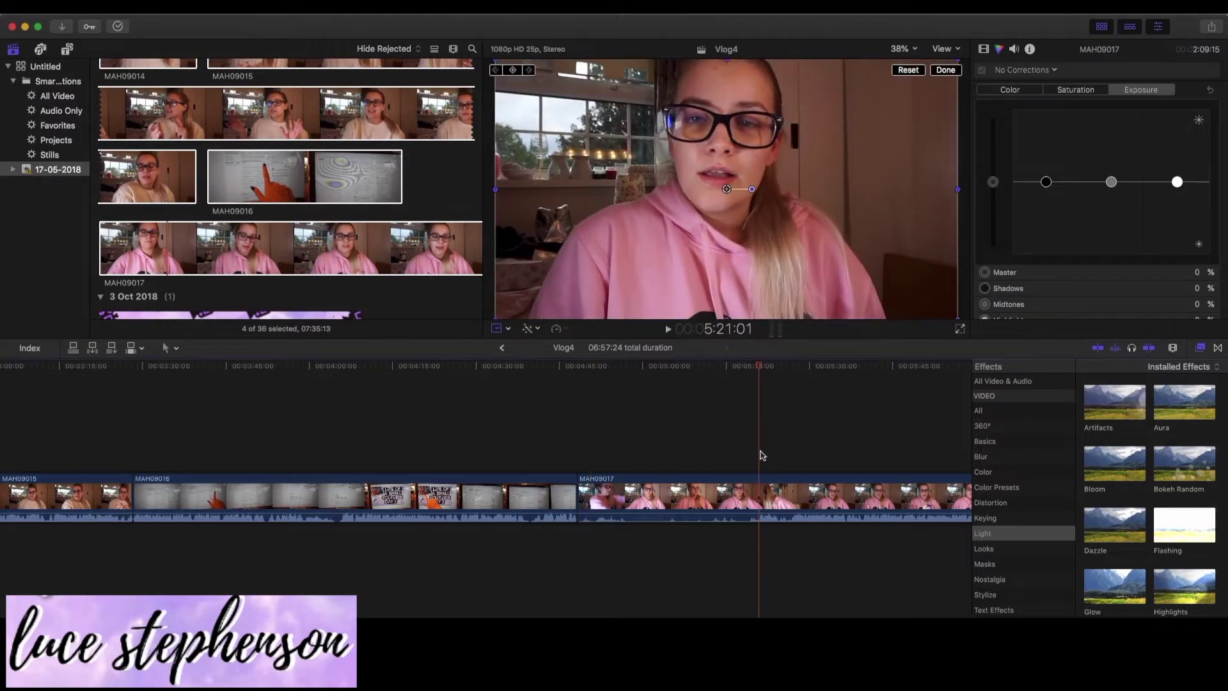
key(super+b)
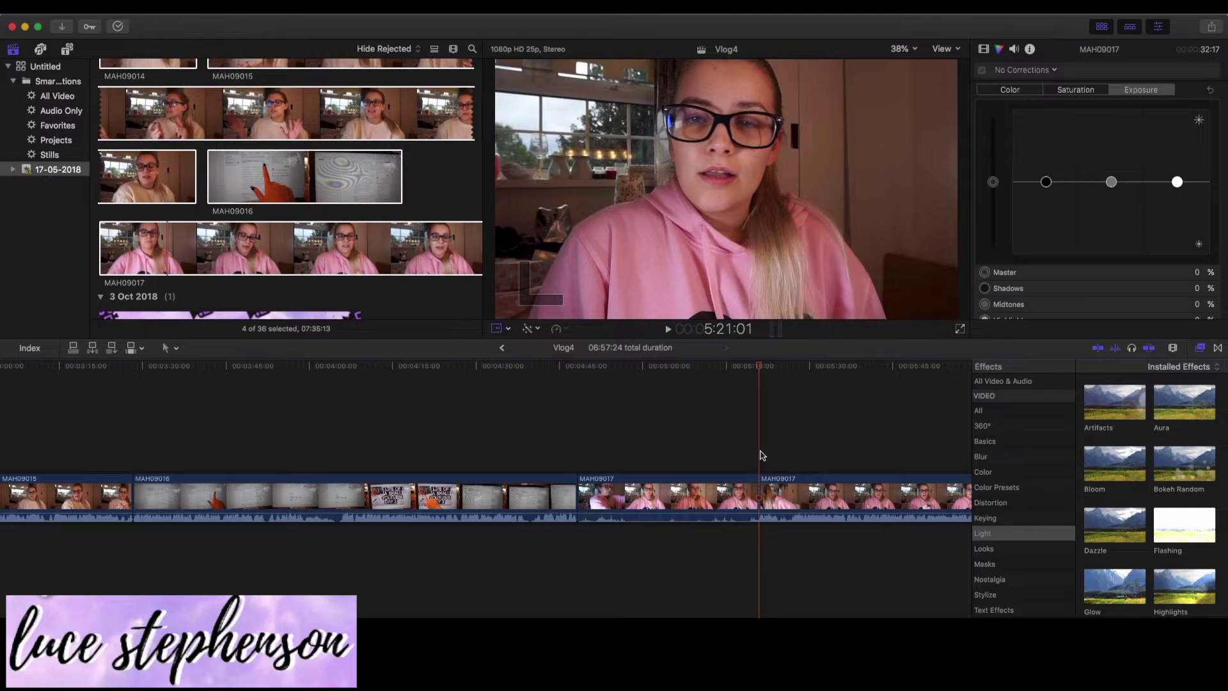
click(679, 499)
key(Delete)
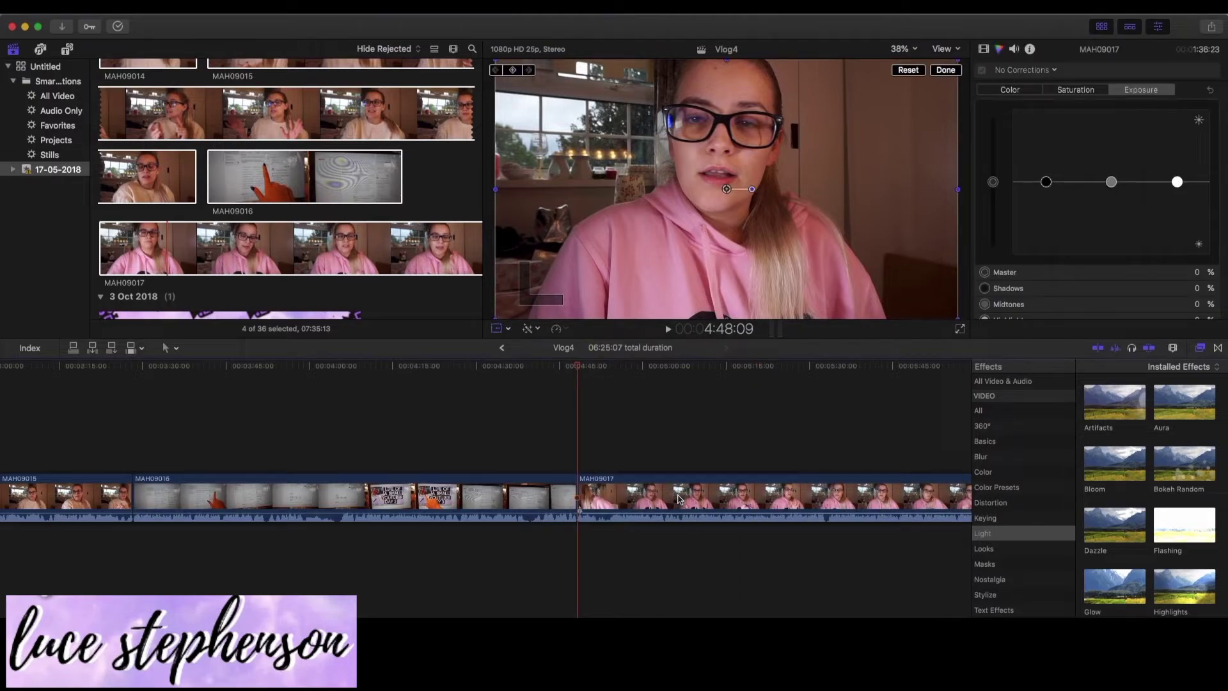
- Play across the join between MAH09016 and MAH09017 to check it, and return the playhead to 4:48:09
key(shift+slash)
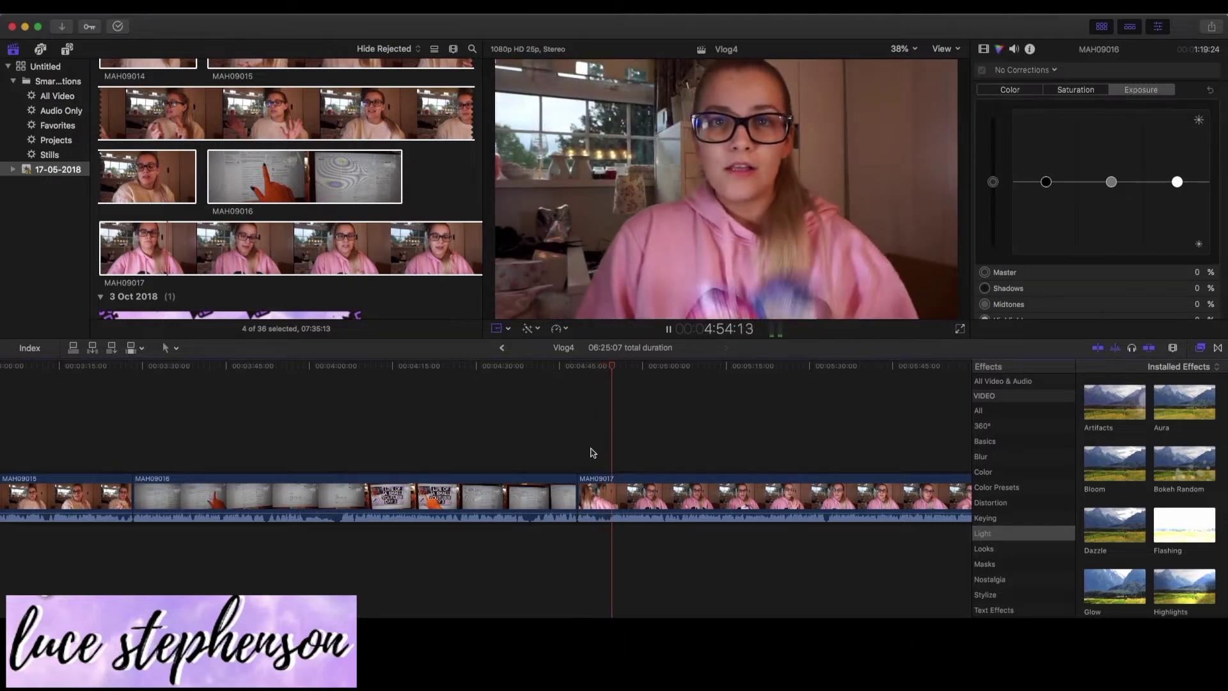
key(space)
key(shift+t)
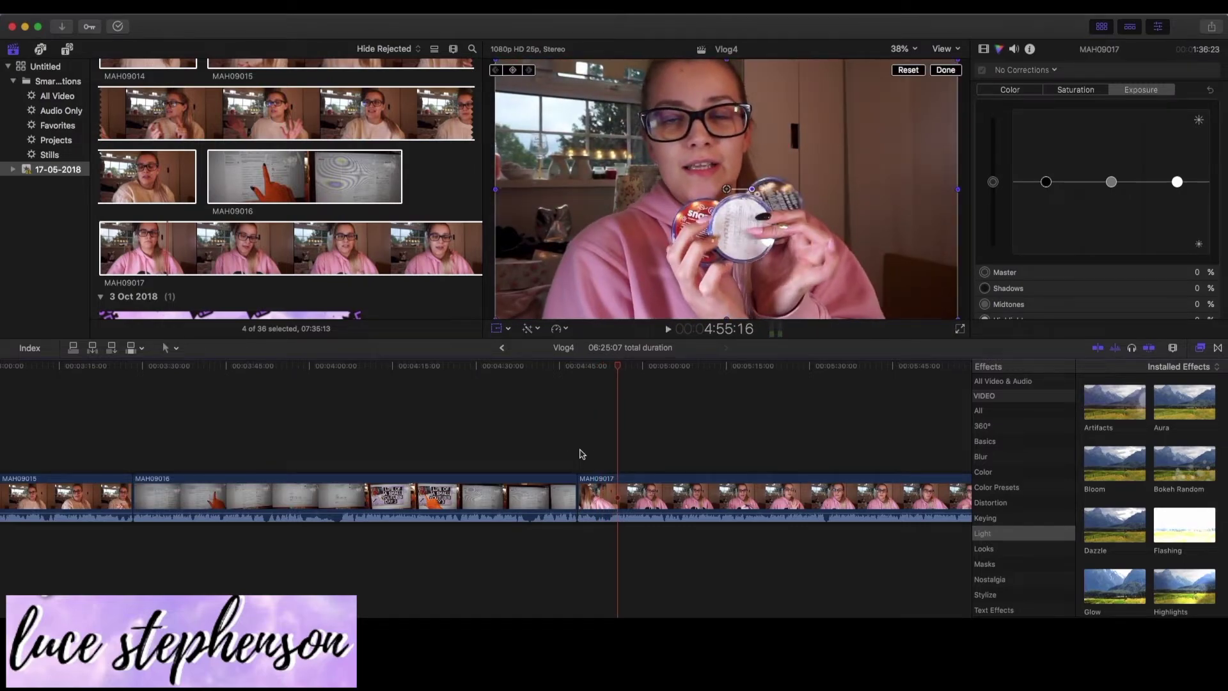
click(577, 452)
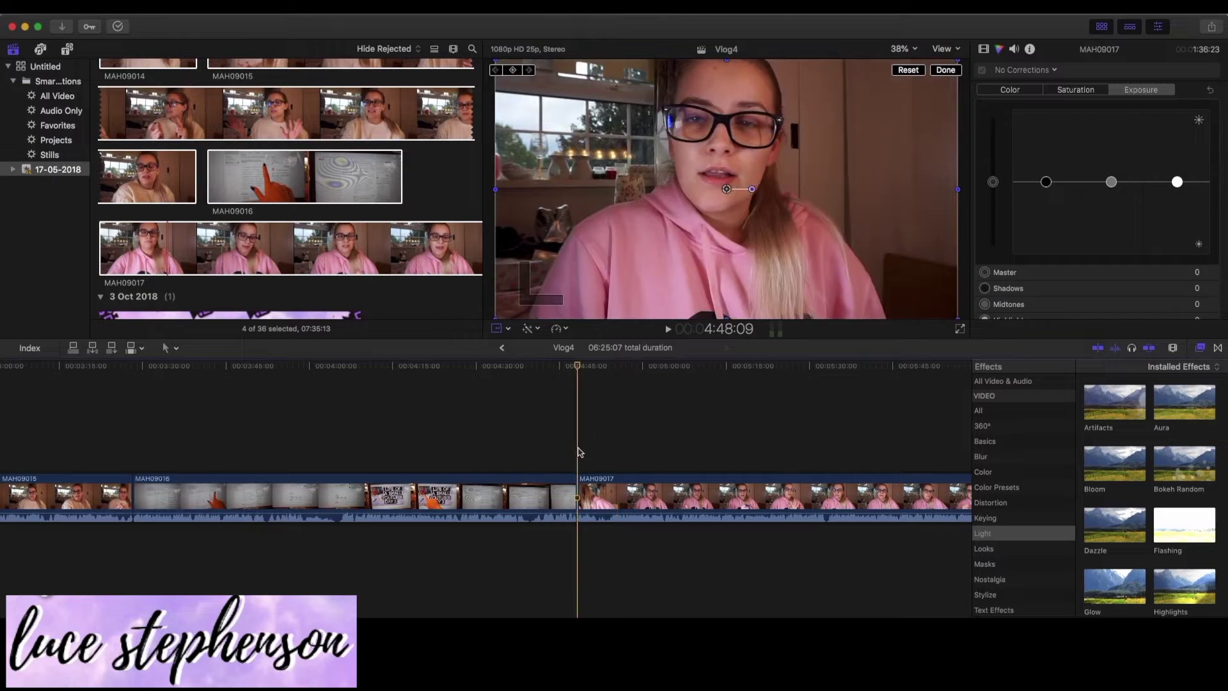
- Split clip MAH09017 at 4:54:08, where the speaker is facing the camera, and delete the part before the cut
drag(606, 451, 606, 520)
click(611, 434)
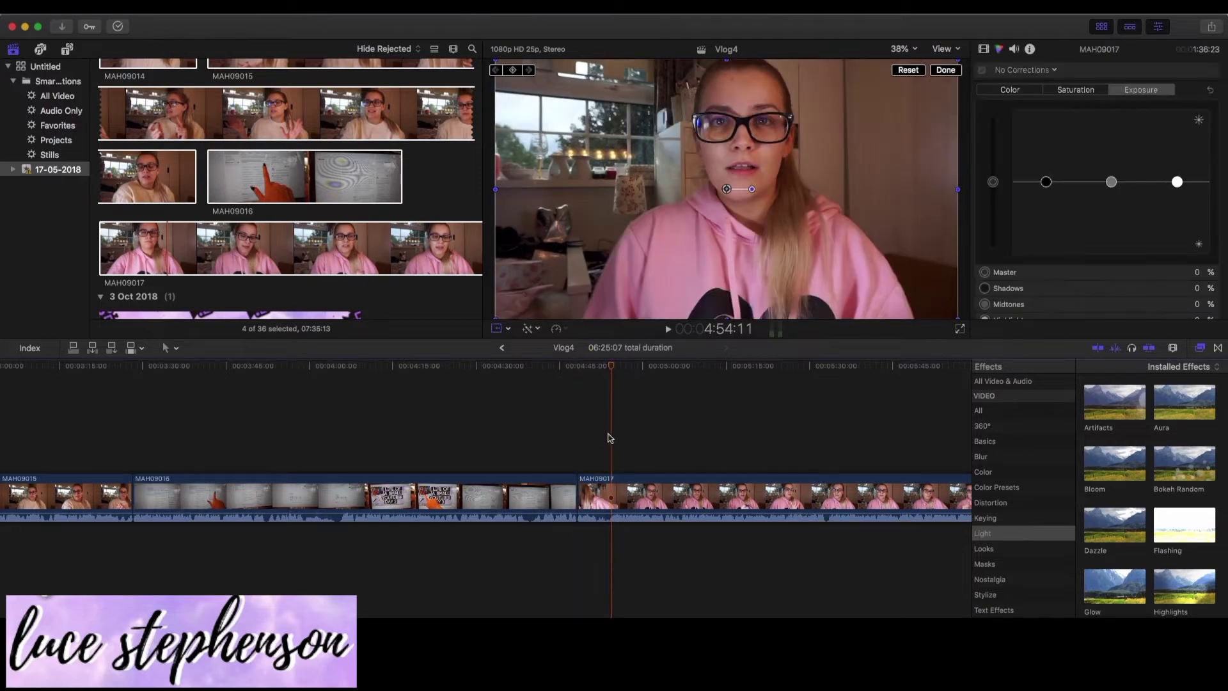
click(605, 439)
key(space)
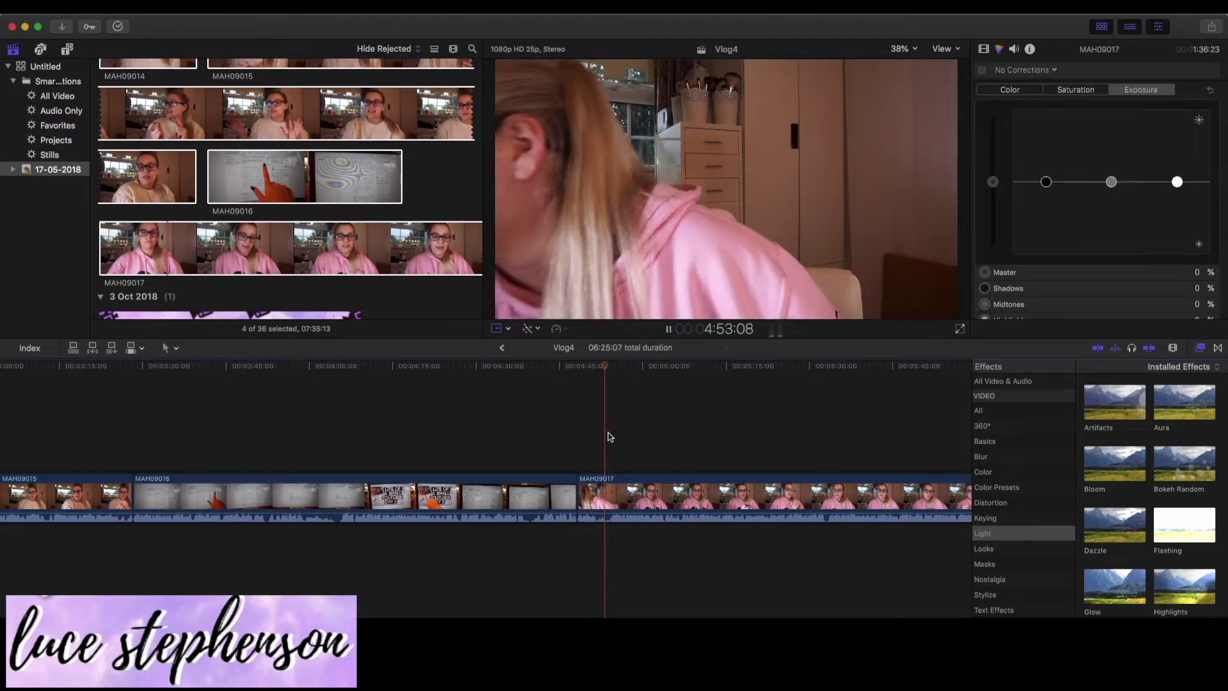
key(space)
key(shift+t)
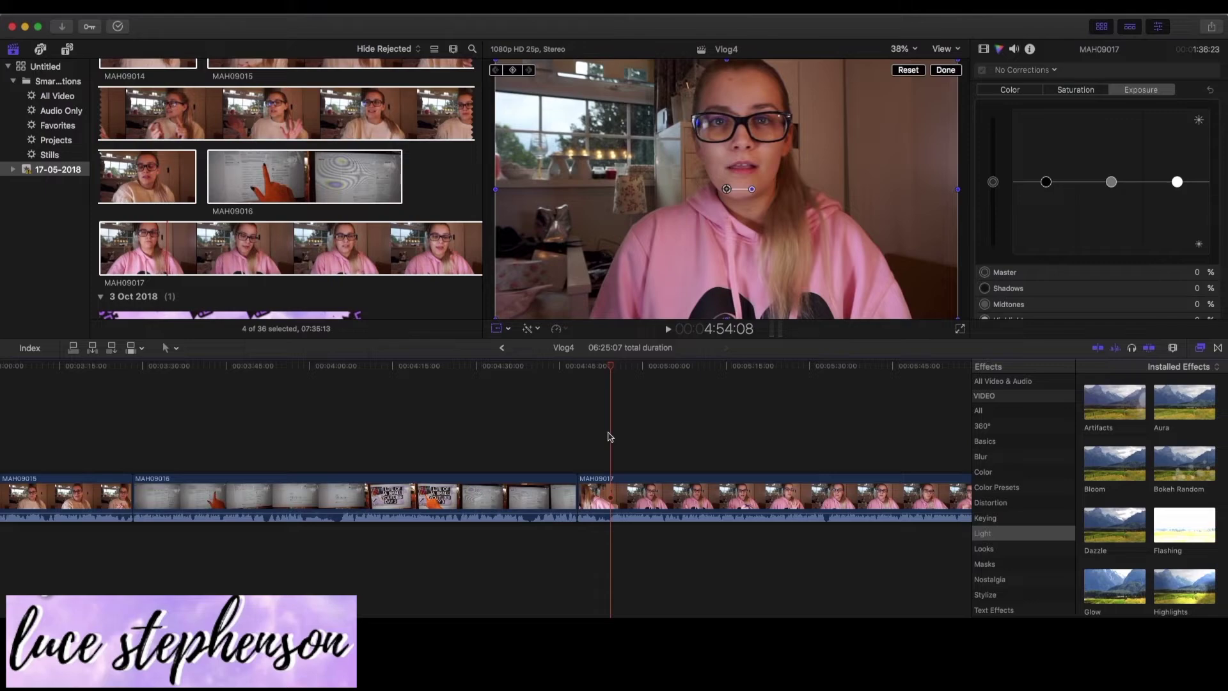
key(super+b)
click(587, 488)
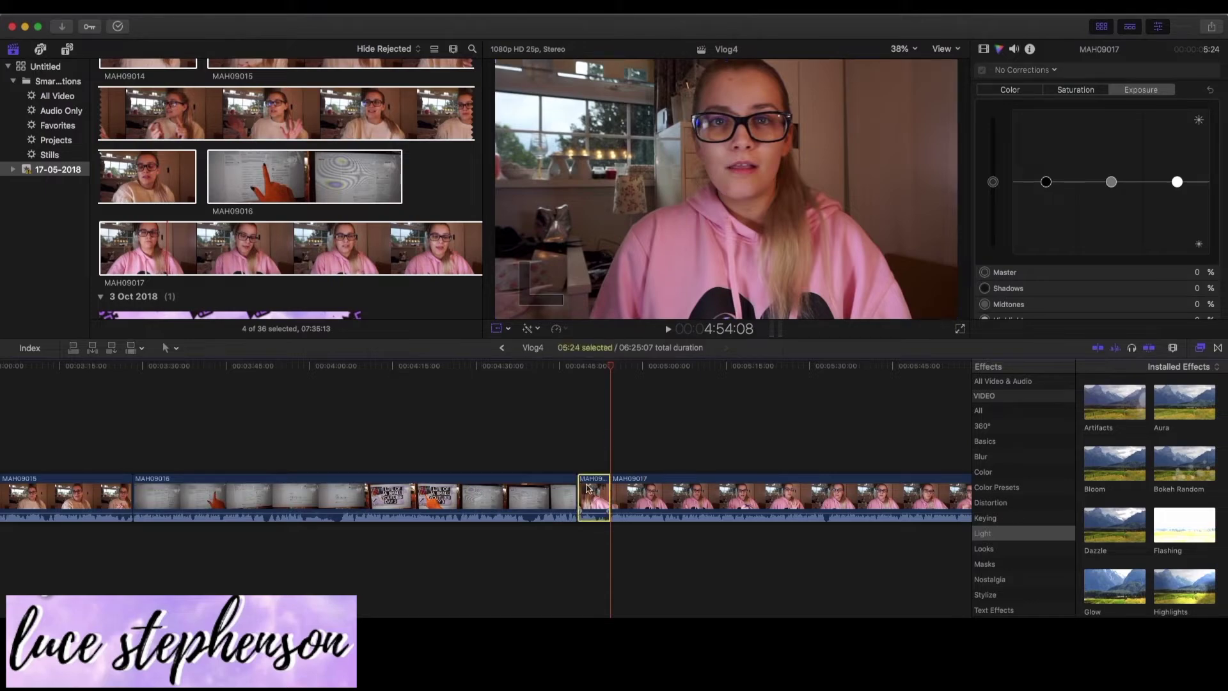
key(Delete)
- Move the playhead to 6:11:22, shortly before the end of clip MAH09017
key(End)
key(shift+t)
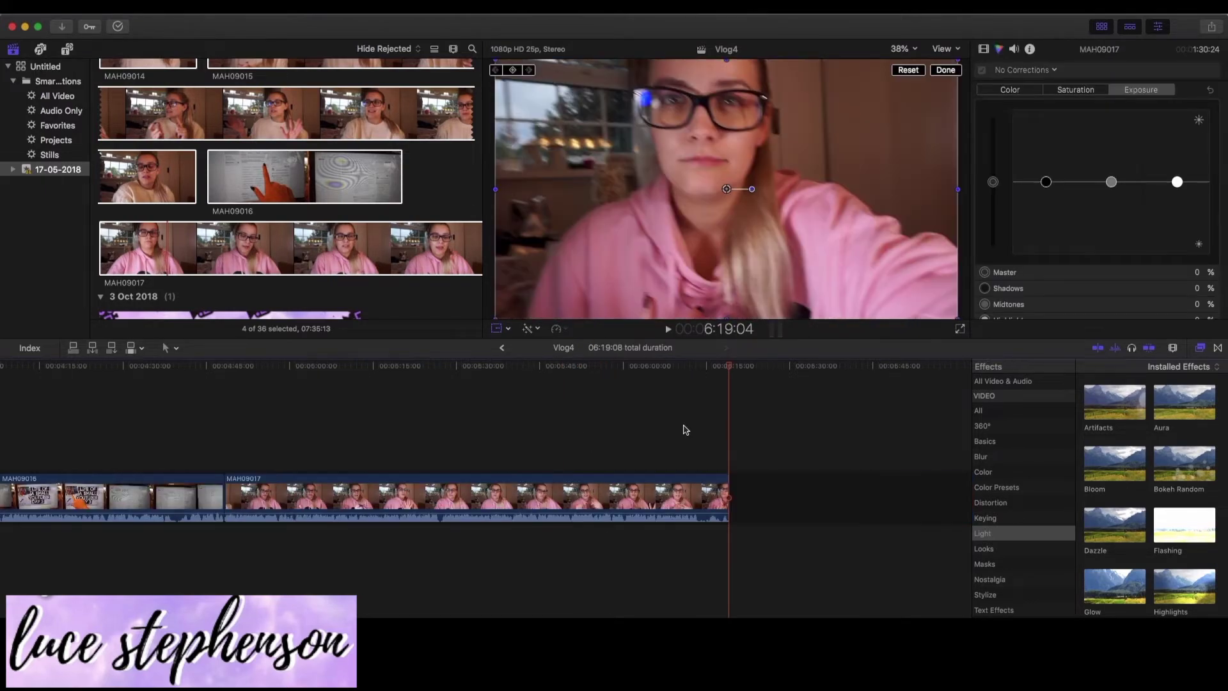
click(689, 428)
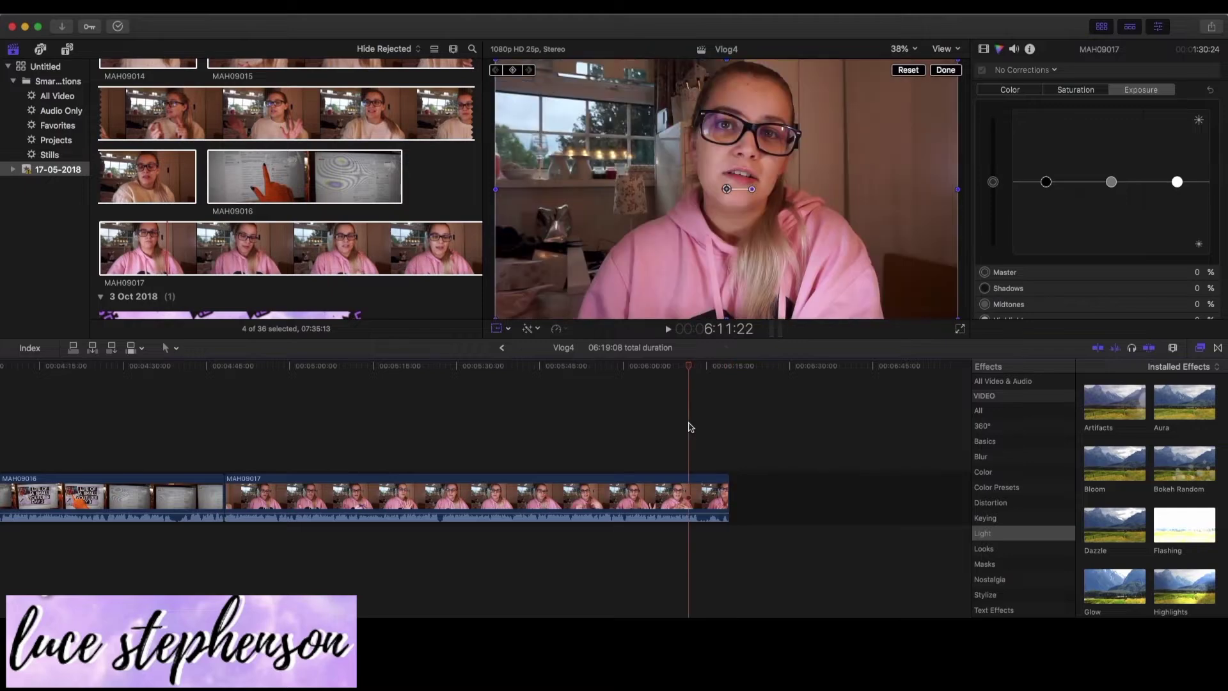
scroll(382, 220, down, 10)
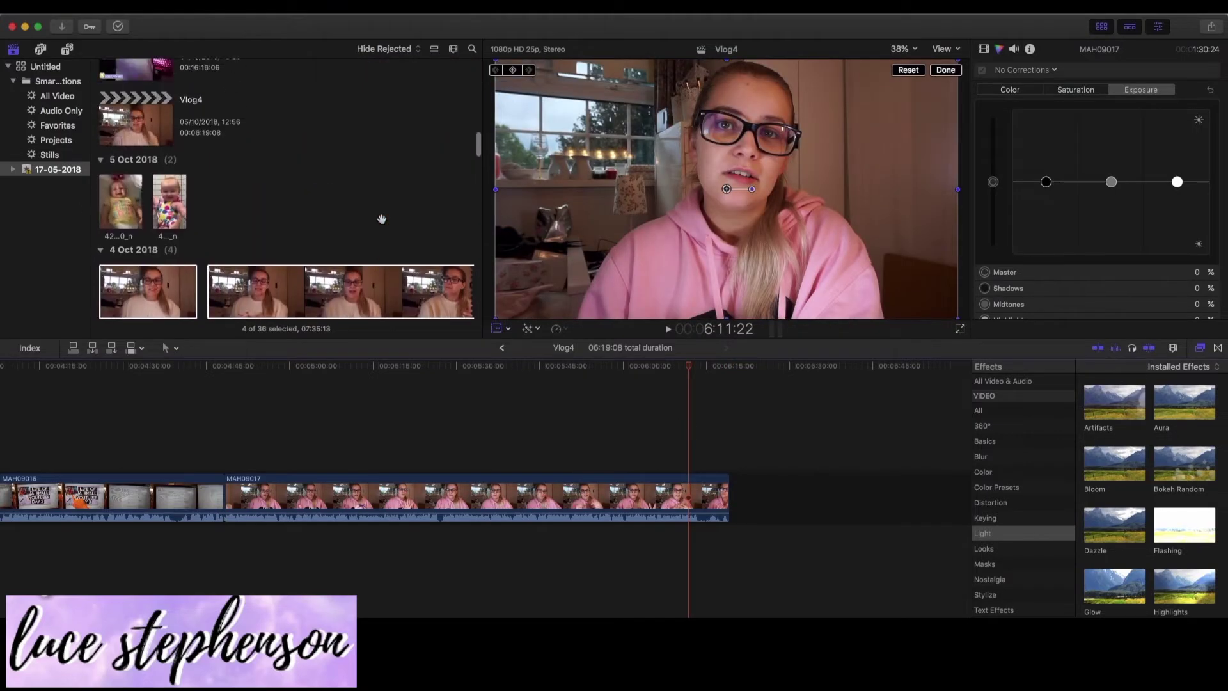
scroll(382, 220, down, 10)
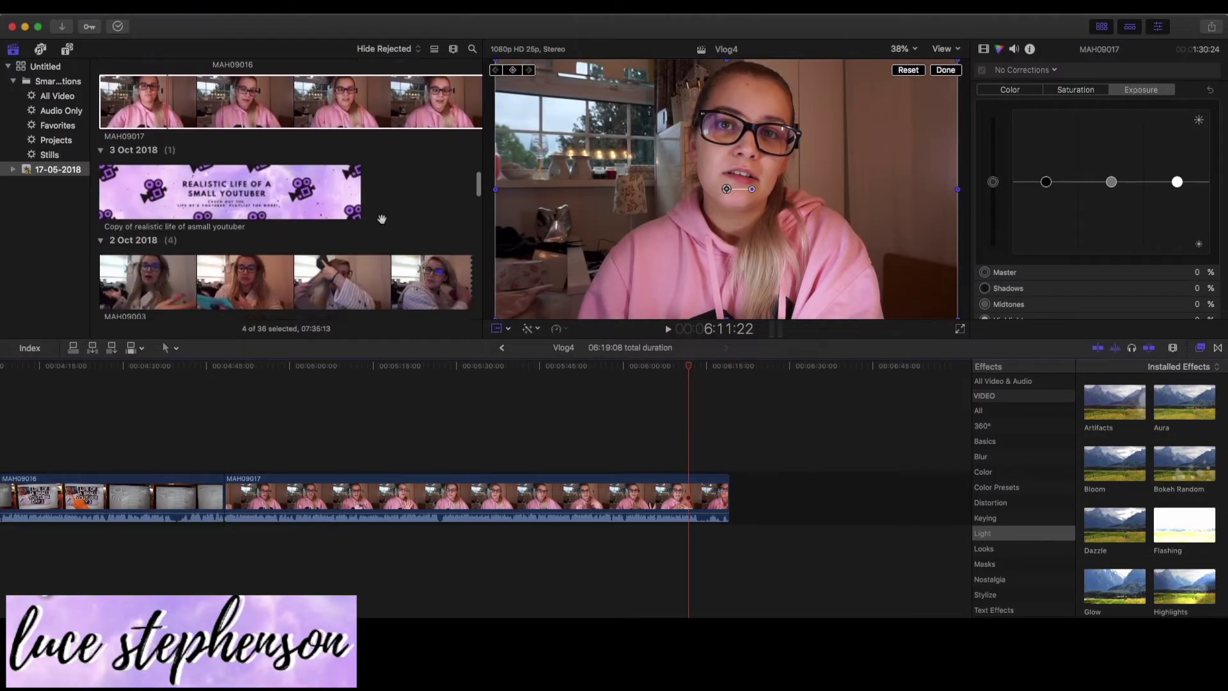
scroll(382, 219, up, 20)
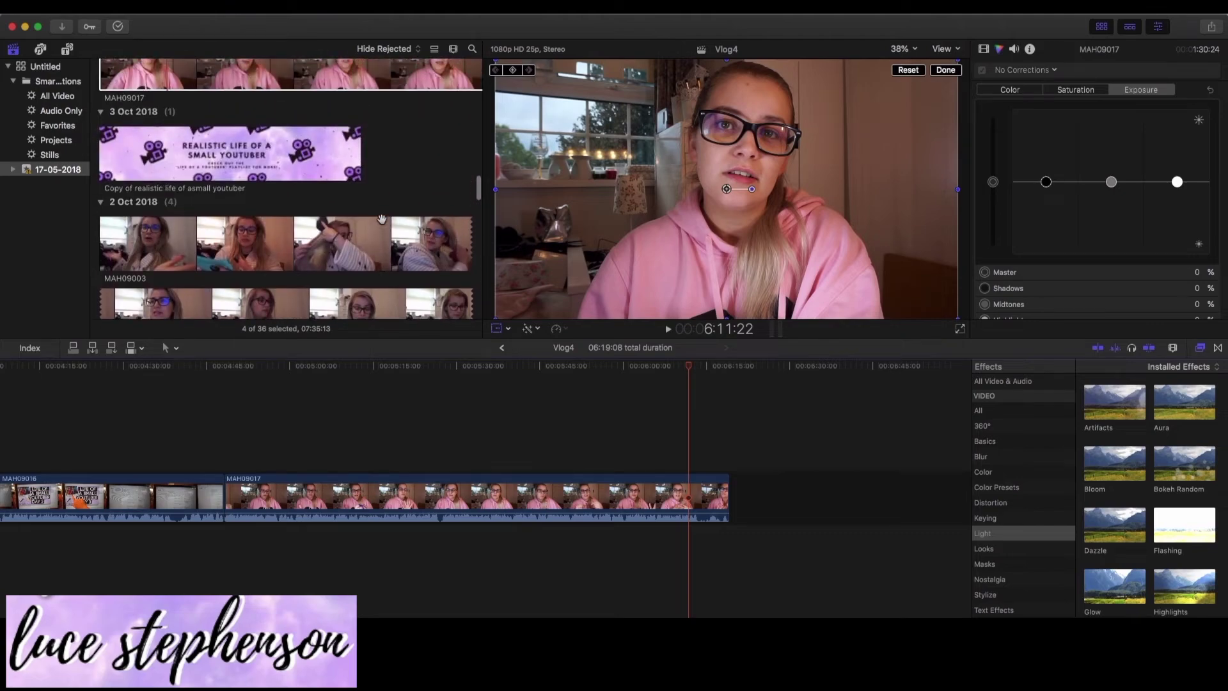
scroll(382, 219, up, 3)
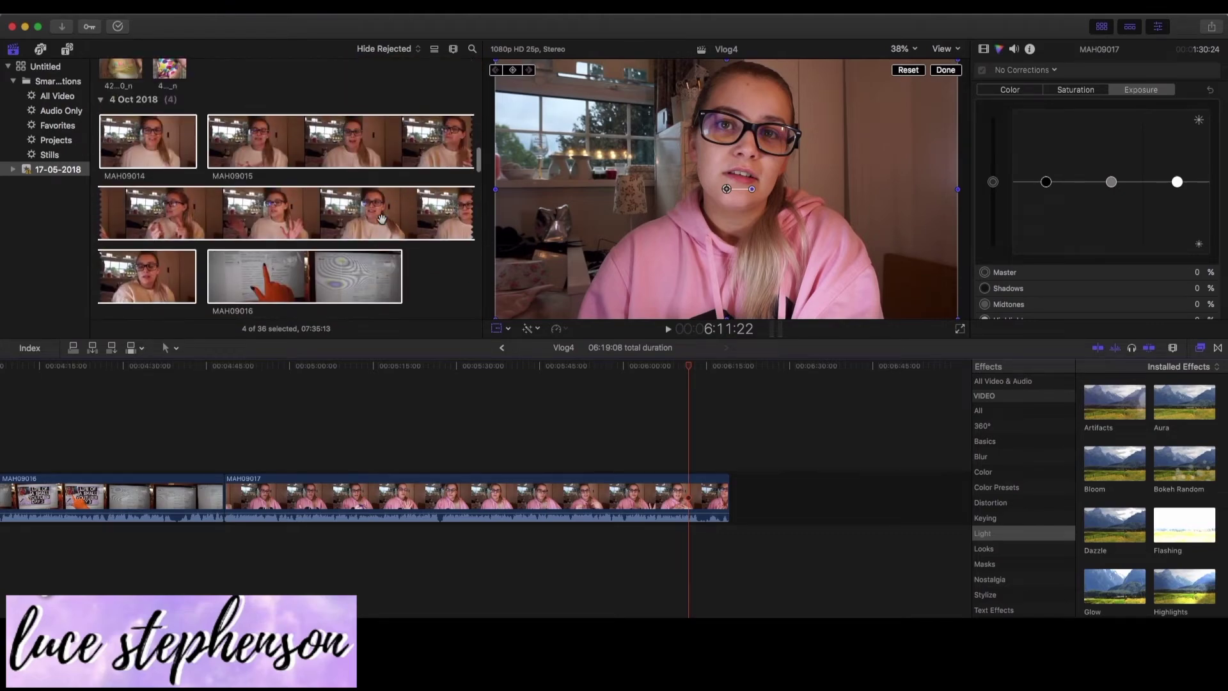
scroll(382, 219, down, 4)
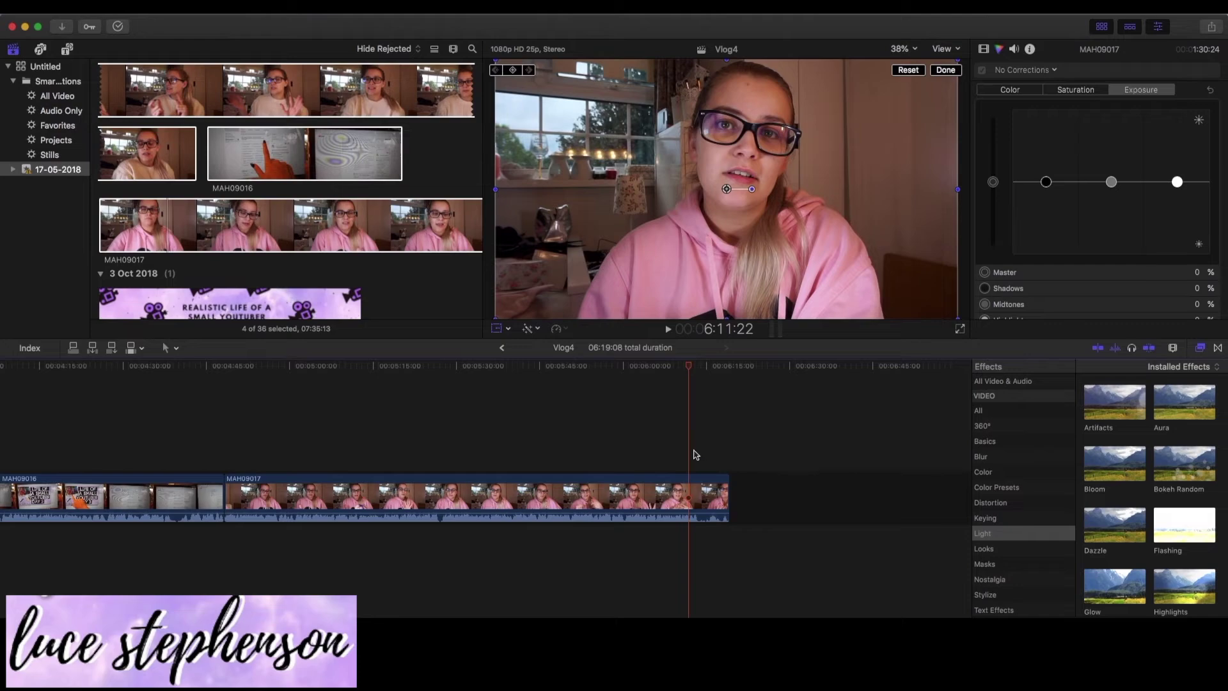
- Play on from 6:11:22, split clip MAH09017 at 6:14:01 on the thumbs-up gesture, and delete the part after the cut
key(XF86AudioMute)
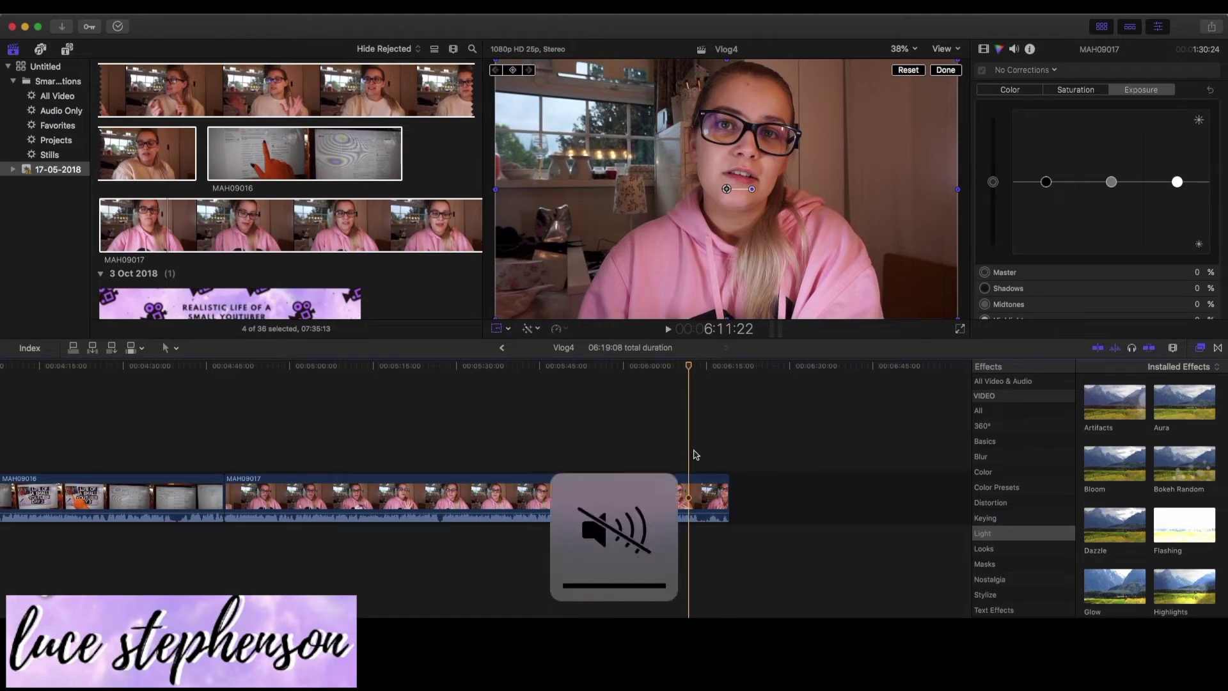
key(space)
key(XF86AudioMute)
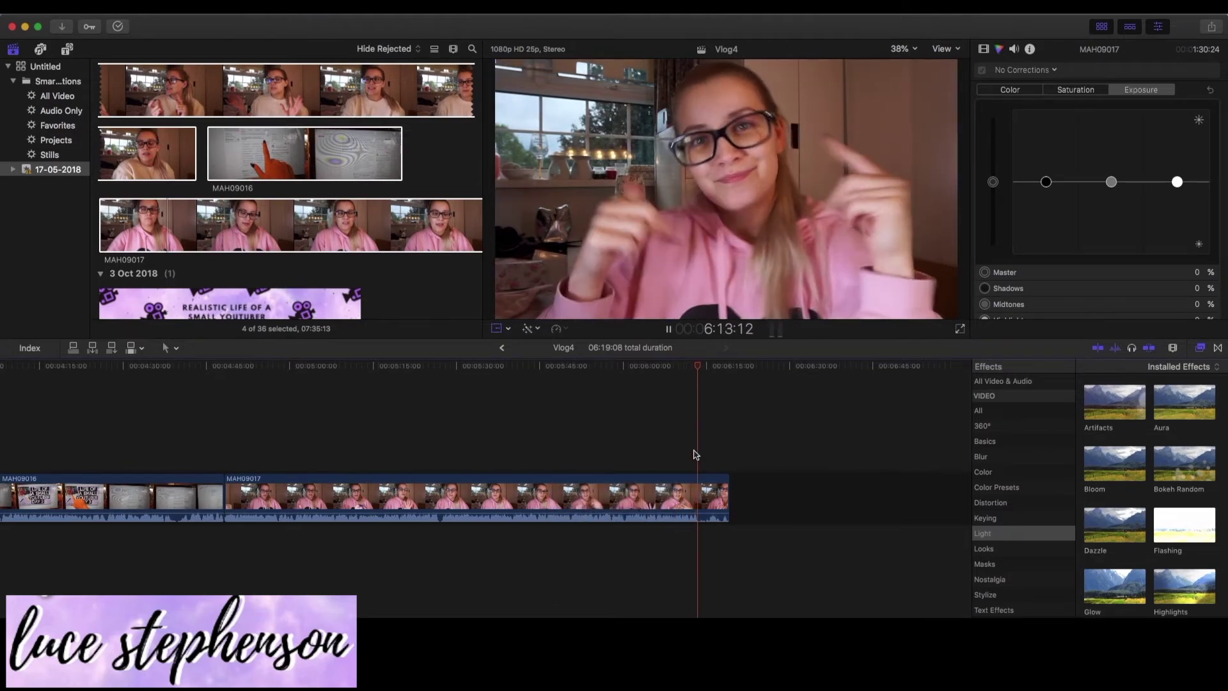
key(space)
key(shift+t)
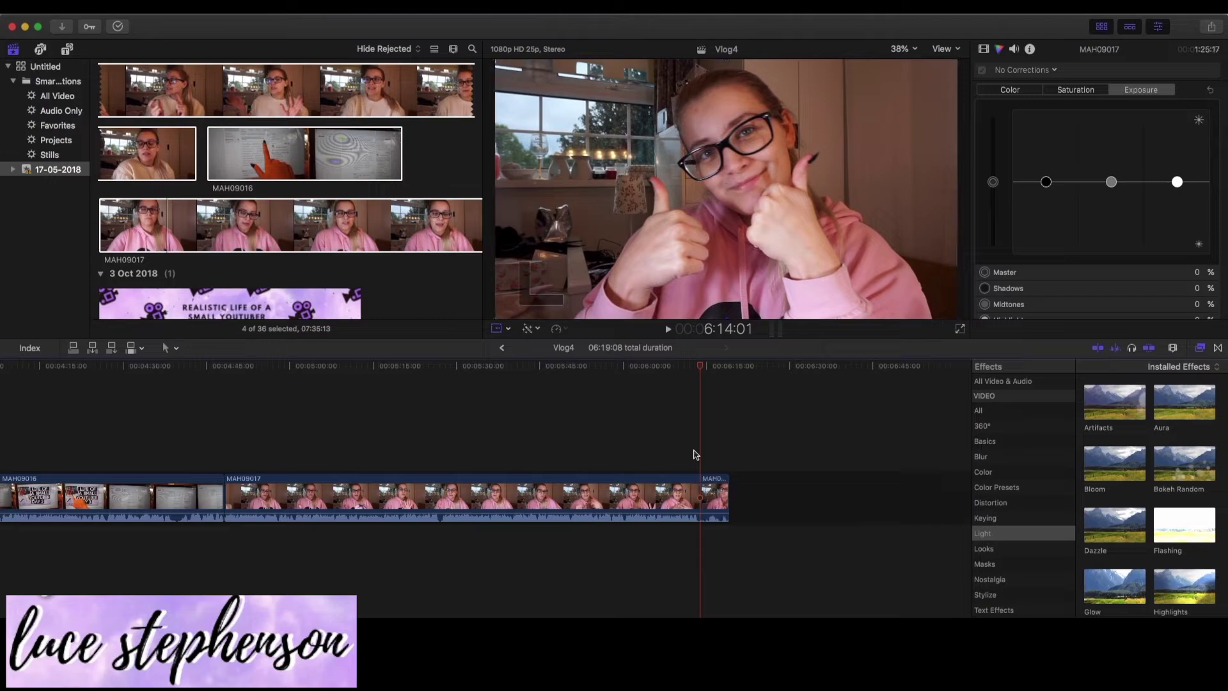
click(718, 499)
key(Delete)
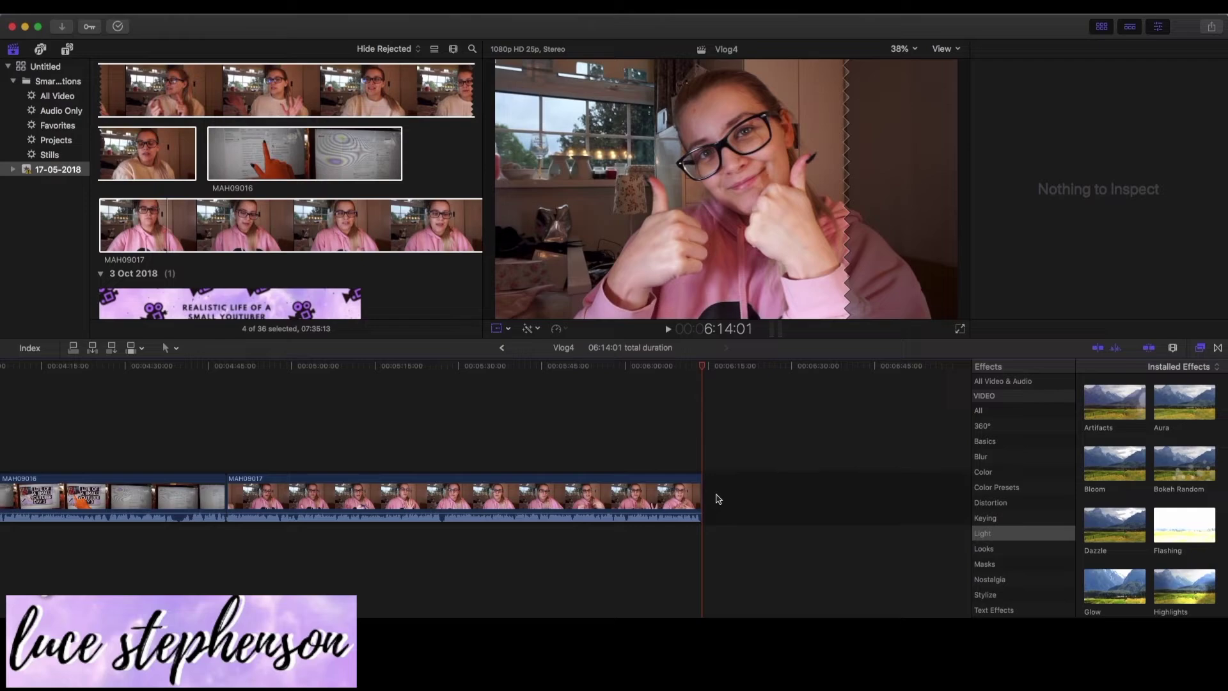
- Copy the short MAH09017 excerpt that ends at 4:51:01 and insert it at the very start of the Vlog4 timeline
scroll(717, 499, left, 15)
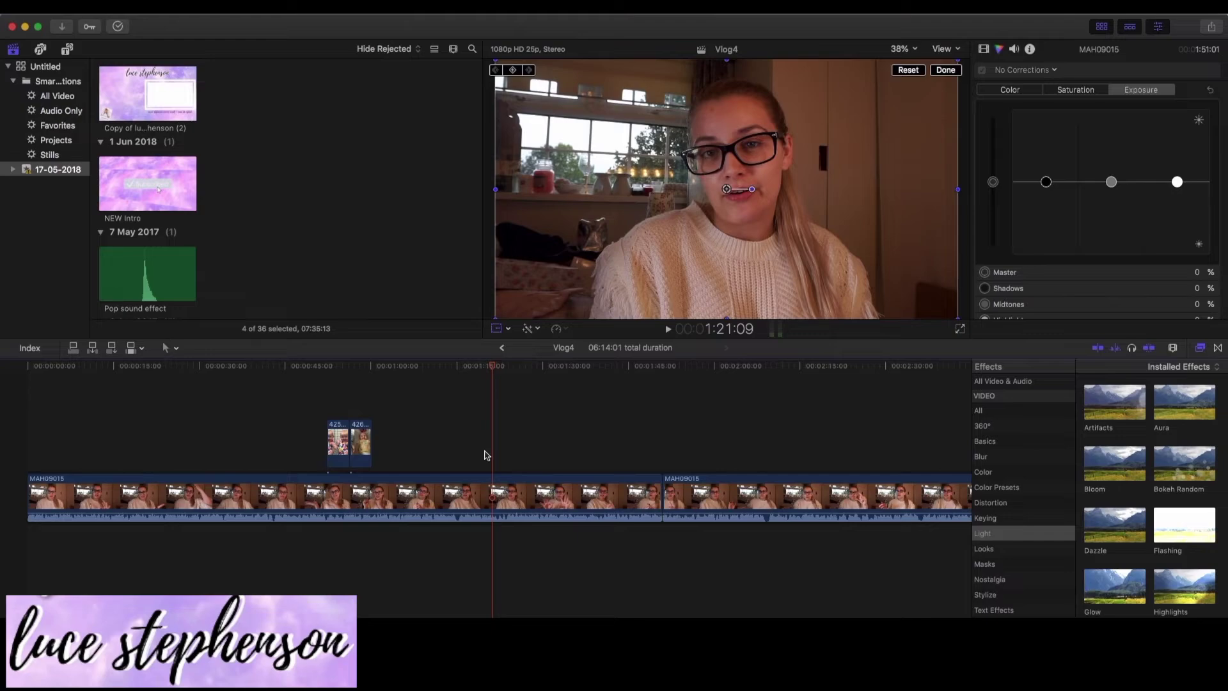
key(space)
key(XF86AudioRaiseVolume)
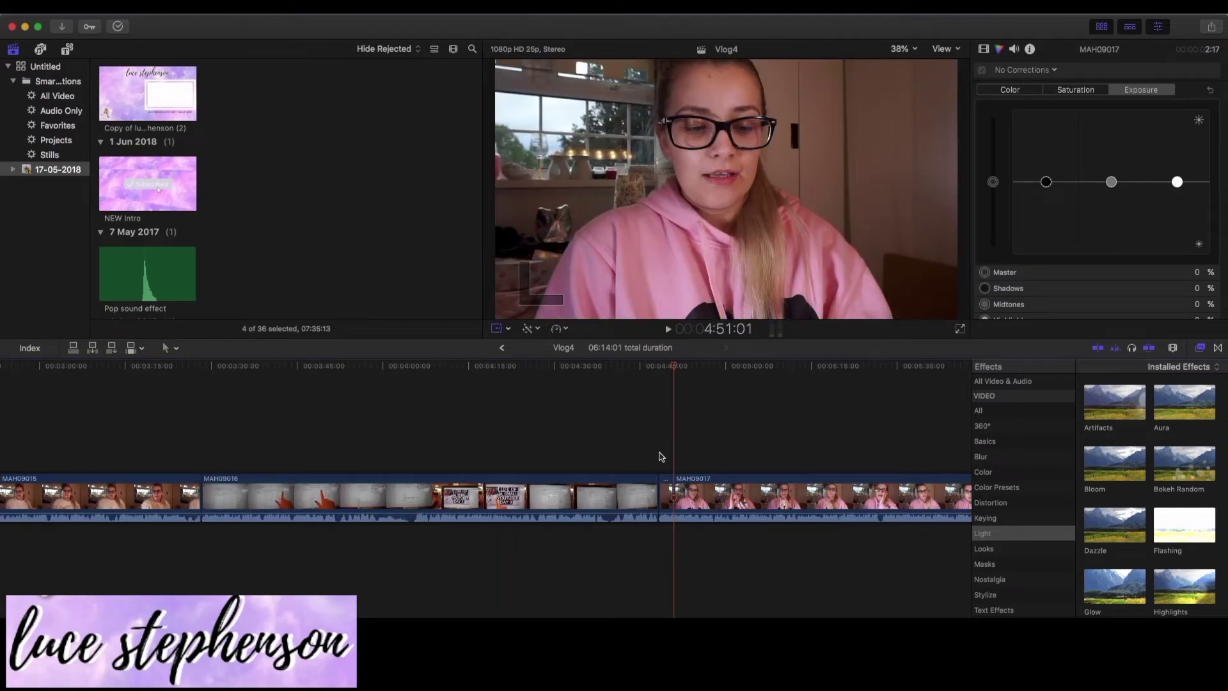
click(666, 484)
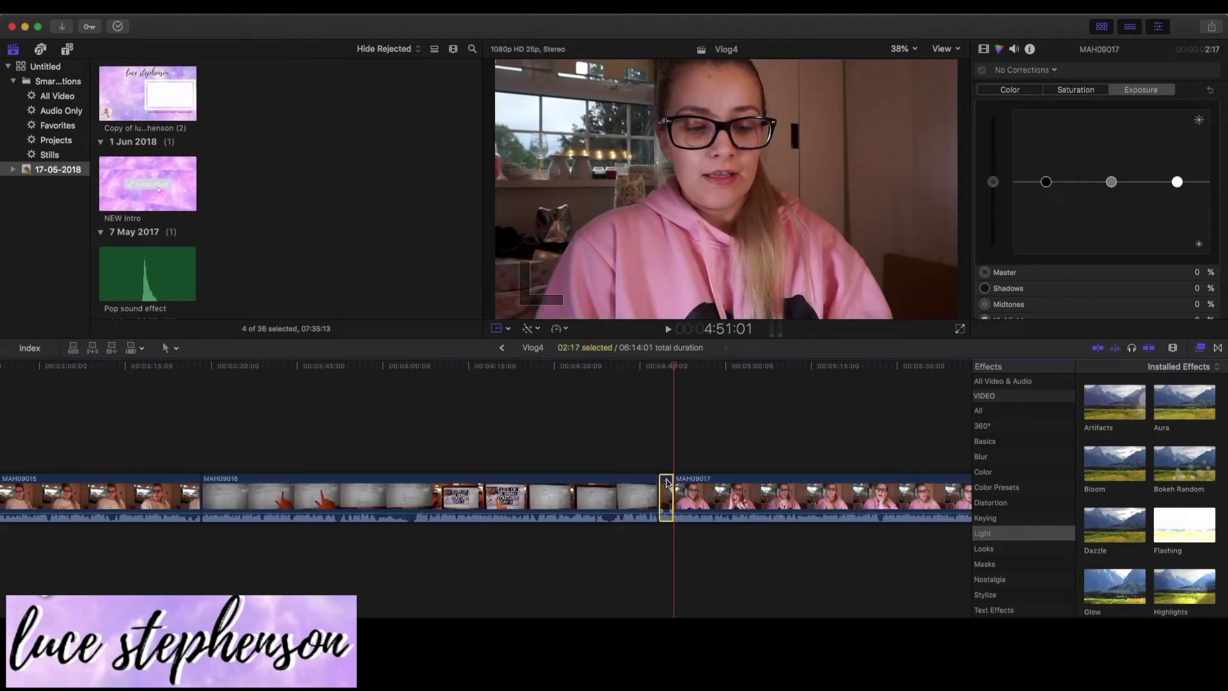
scroll(666, 484, left, 20)
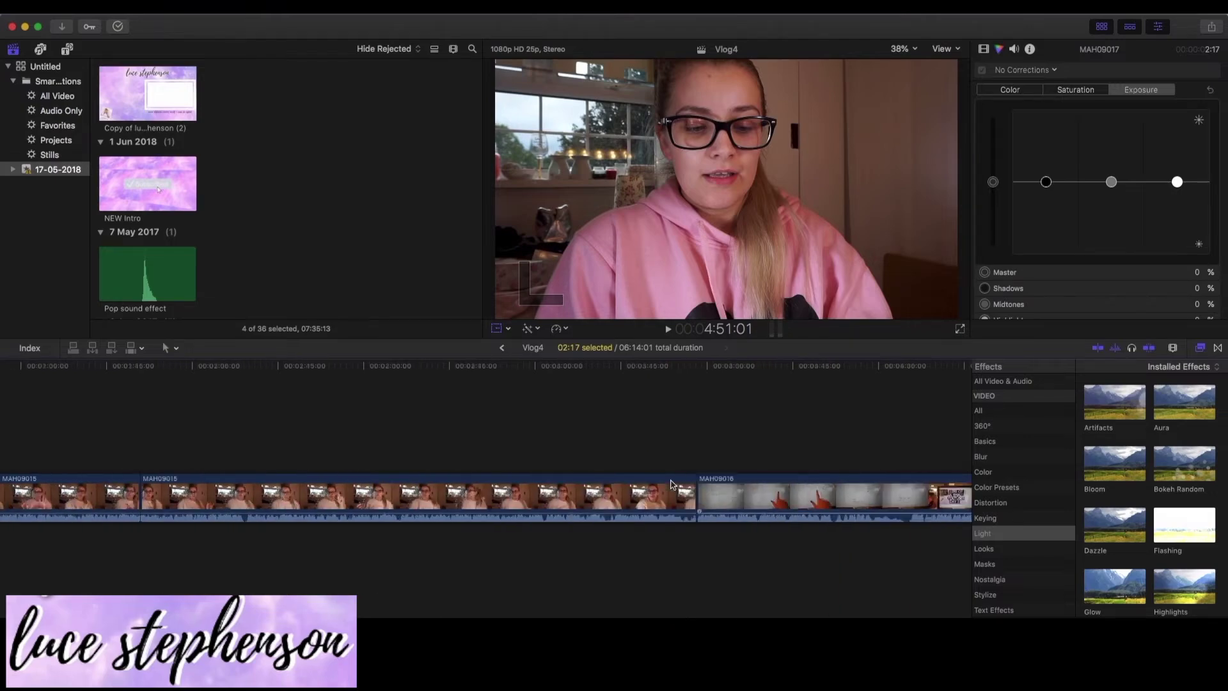
click(27, 445)
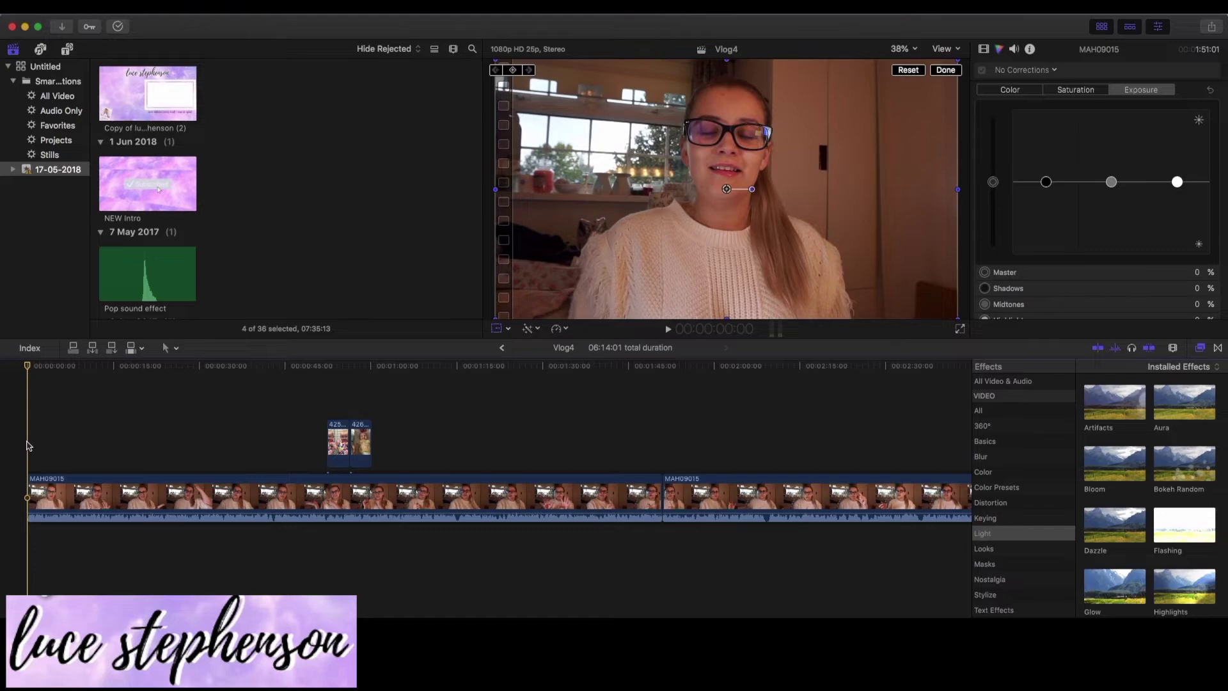
key(ctrl+v)
scroll(488, 460, right, 15)
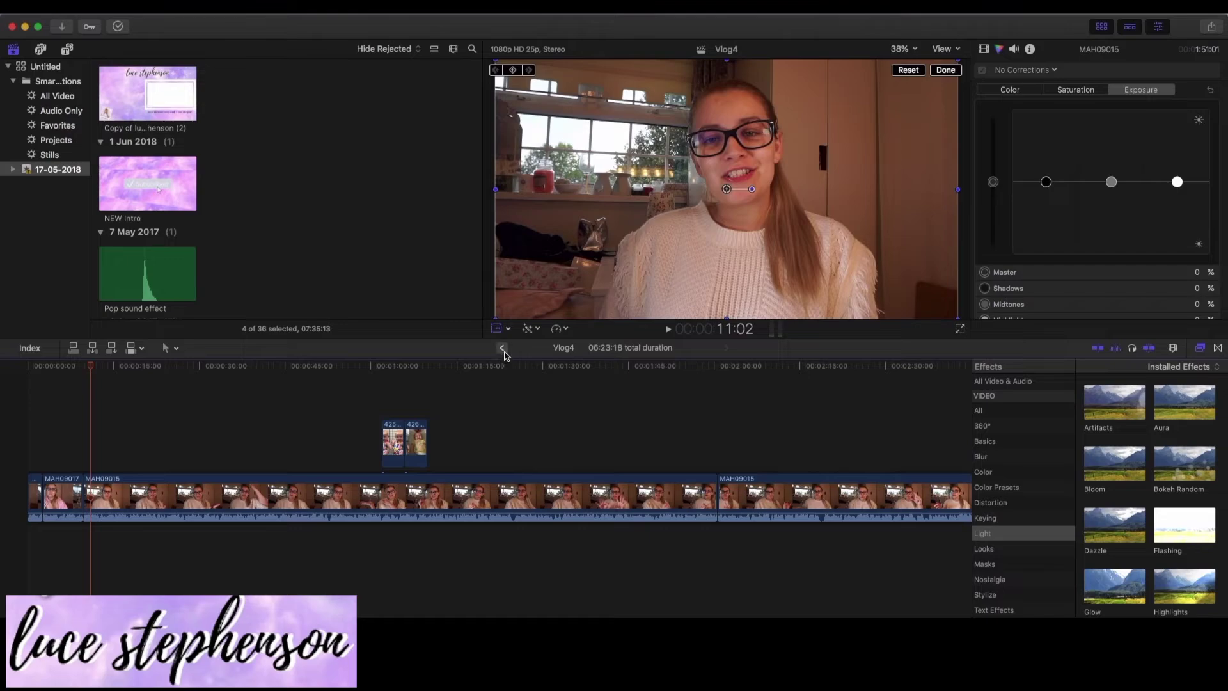
- Find the Vlog3 project among the event's media and open its timeline
scroll(218, 236, up, 10)
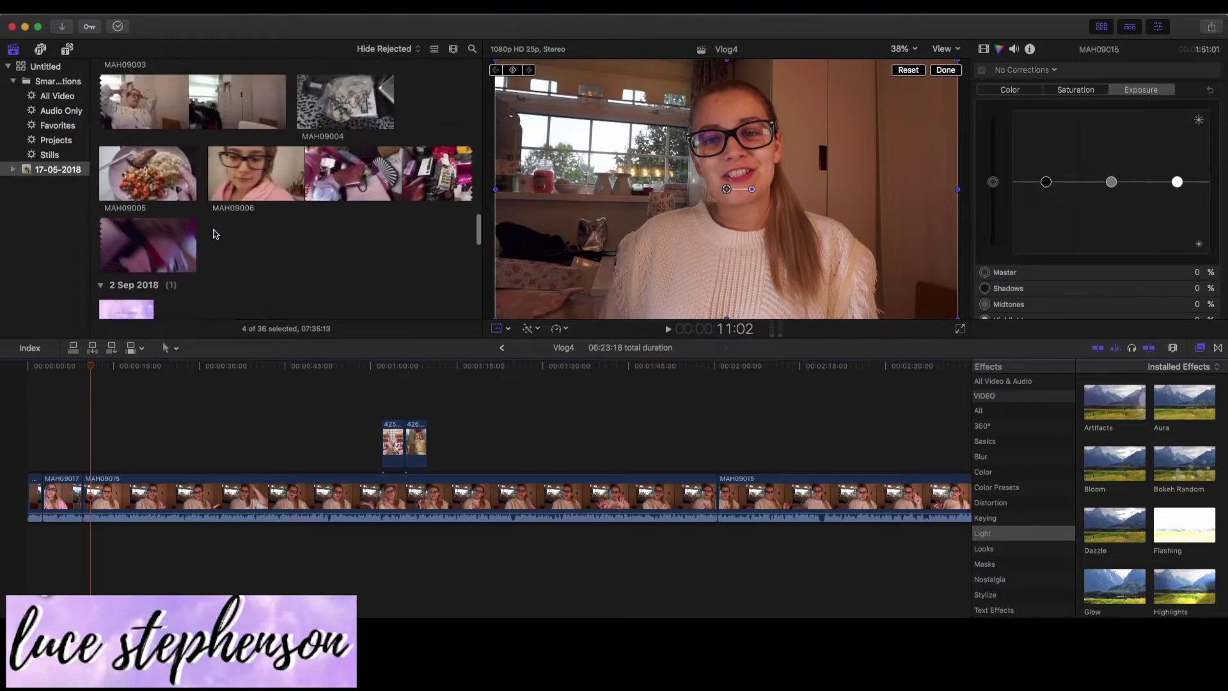
scroll(214, 235, up, 8)
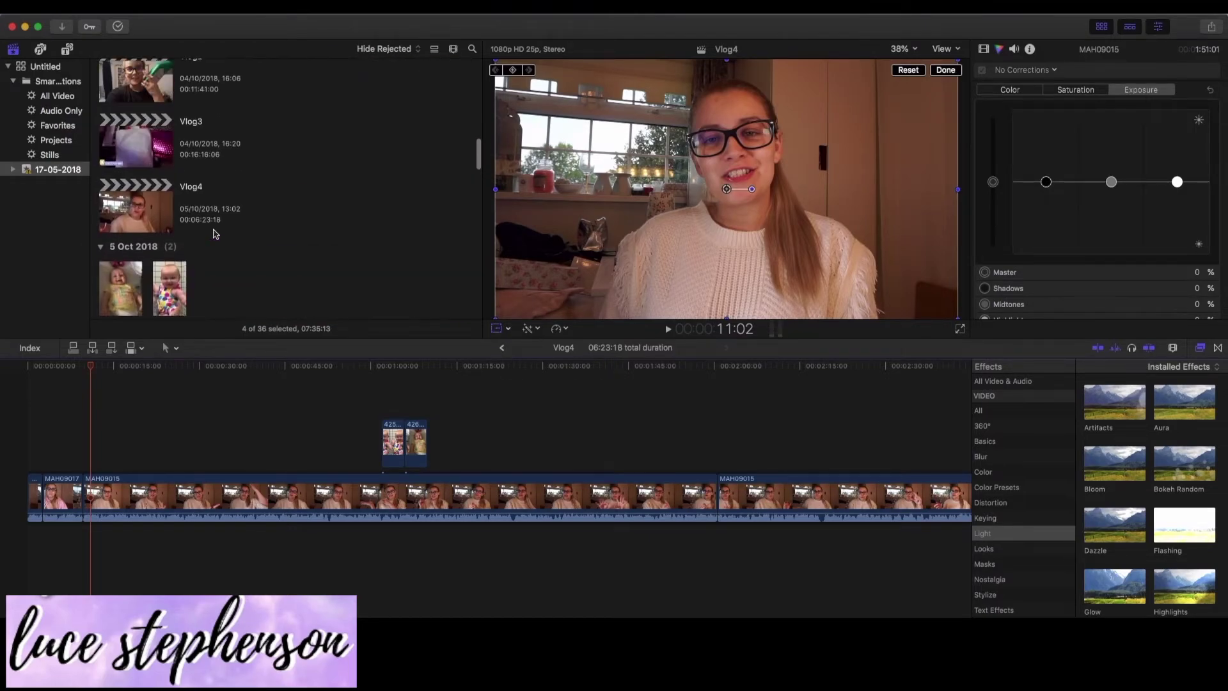
double_click(148, 163)
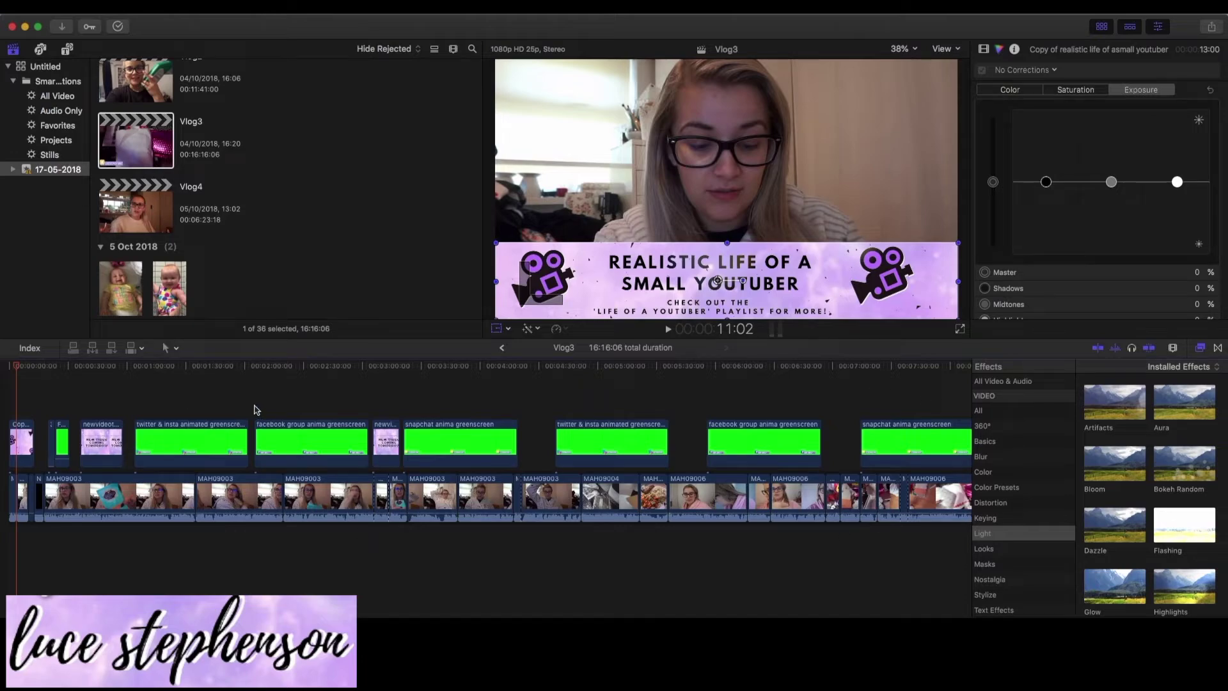
- Examine the banner and green-screen overlays along the Vlog3 timeline, both as an overview and in close detail
key(super+minus)
key(super+minus)
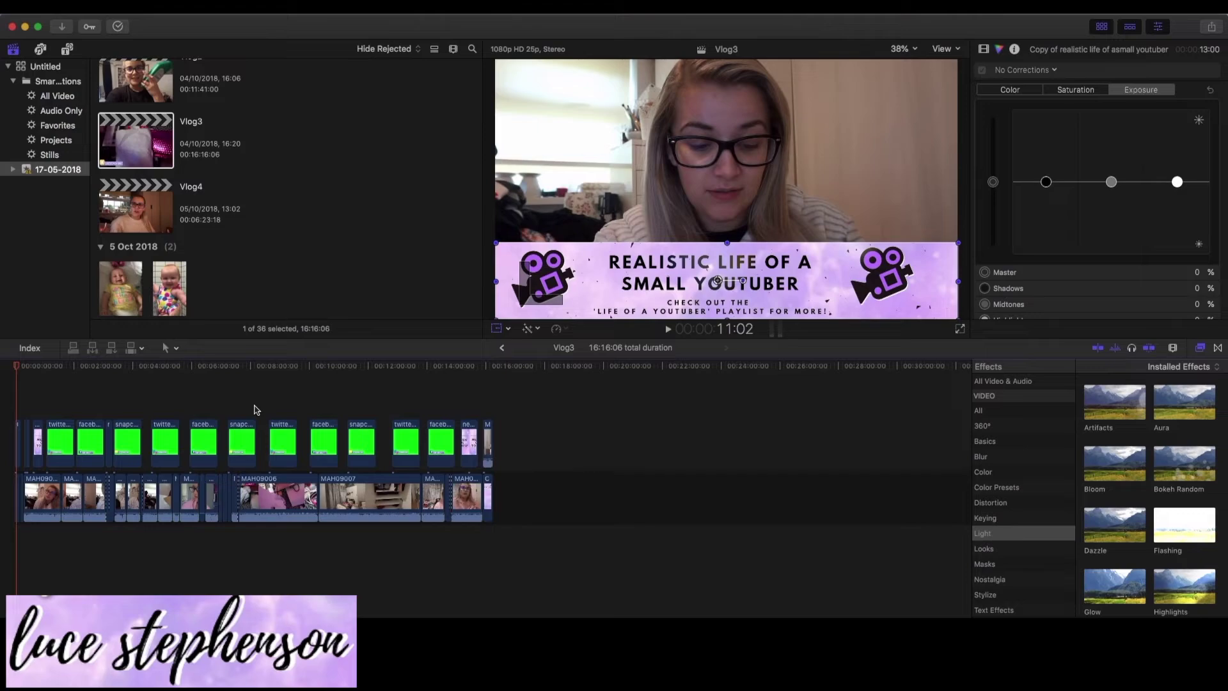
key(super+equal)
key(super+equal)
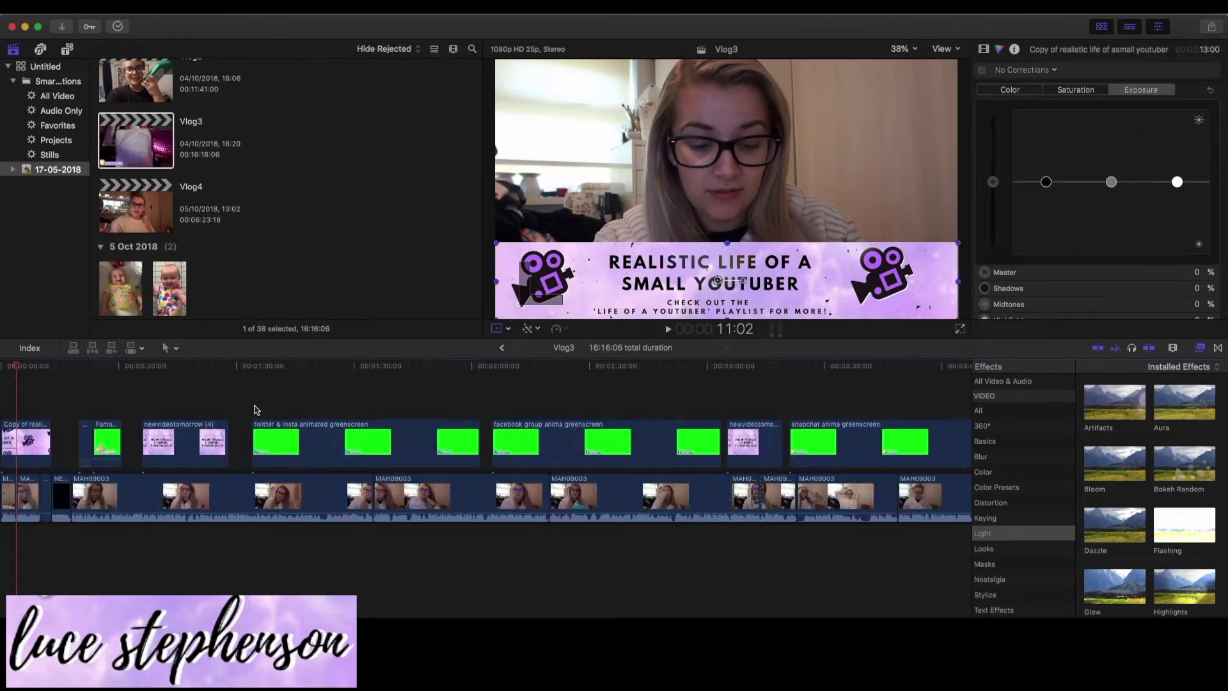
key(super+equal)
key(super+equal)
key(super+equal)
key(super+equal)
key(super+equal)
key(super+equal)
key(super+equal)
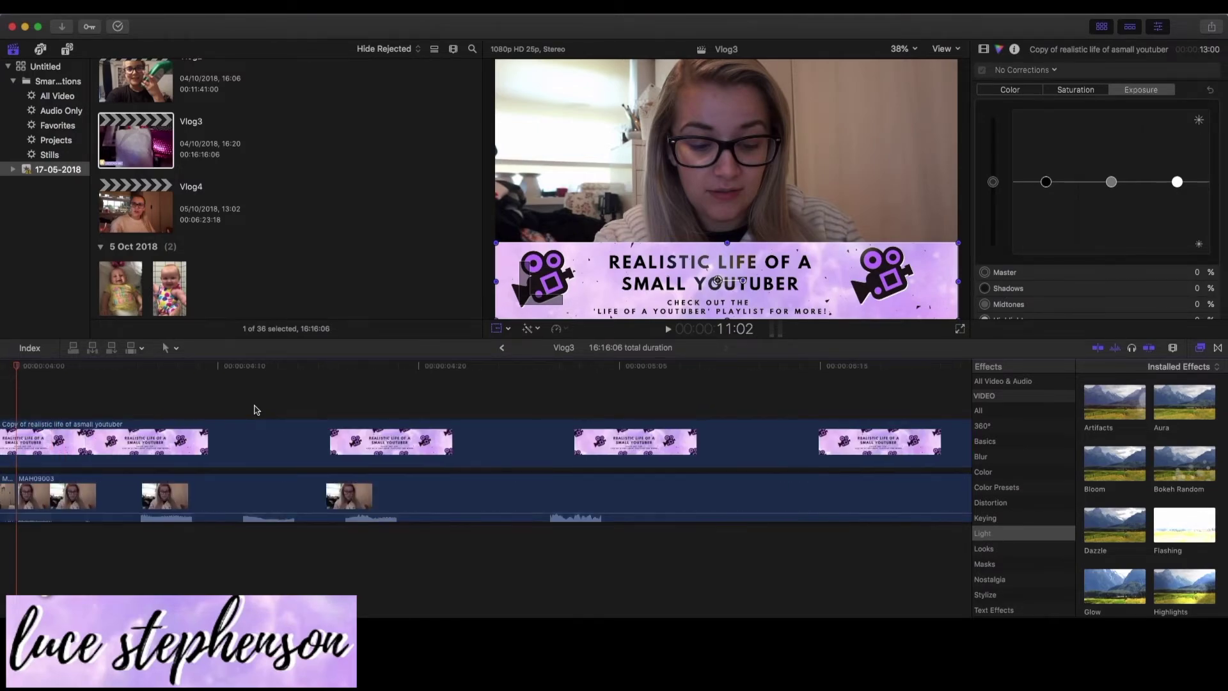
key(super+minus)
key(super+minus)
key(super+minus)
key(super+minus)
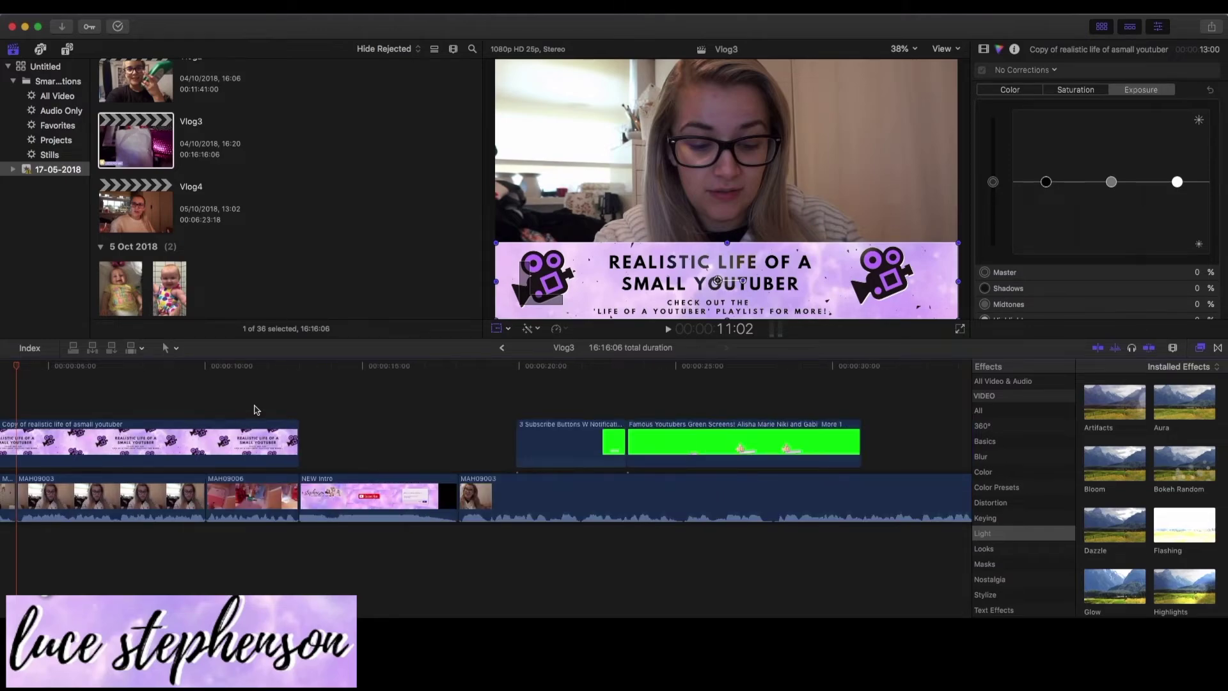
key(super+minus)
key(super+minus)
key(super+minus)
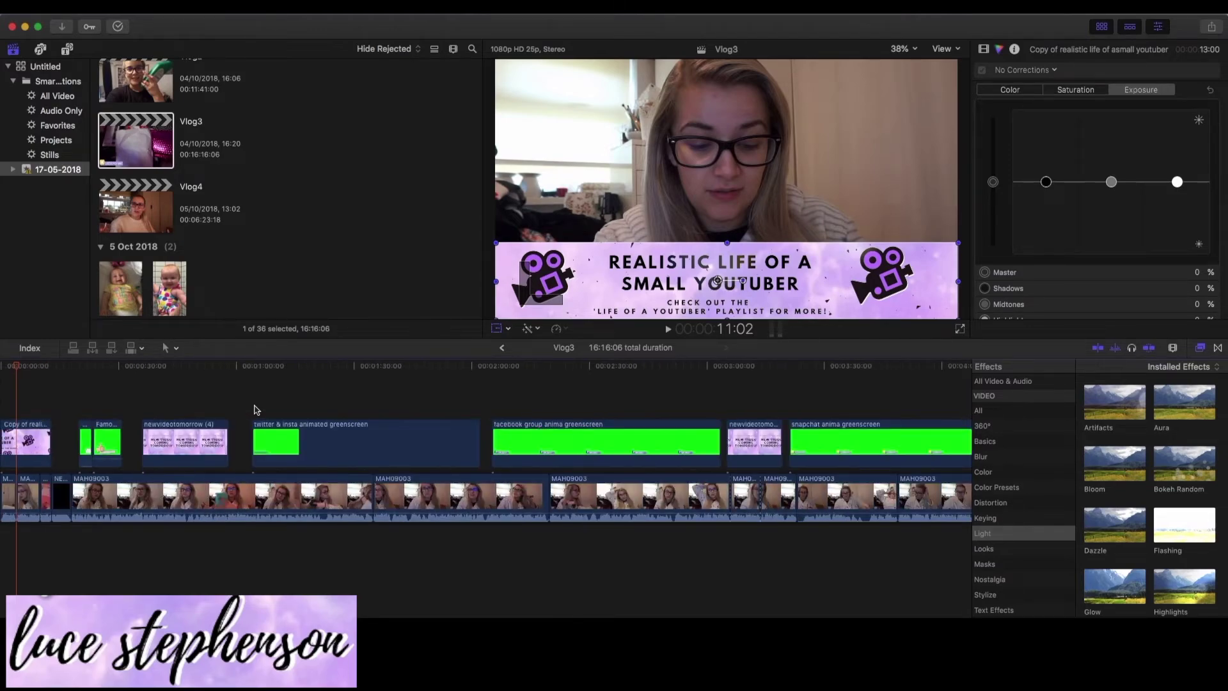
click(252, 410)
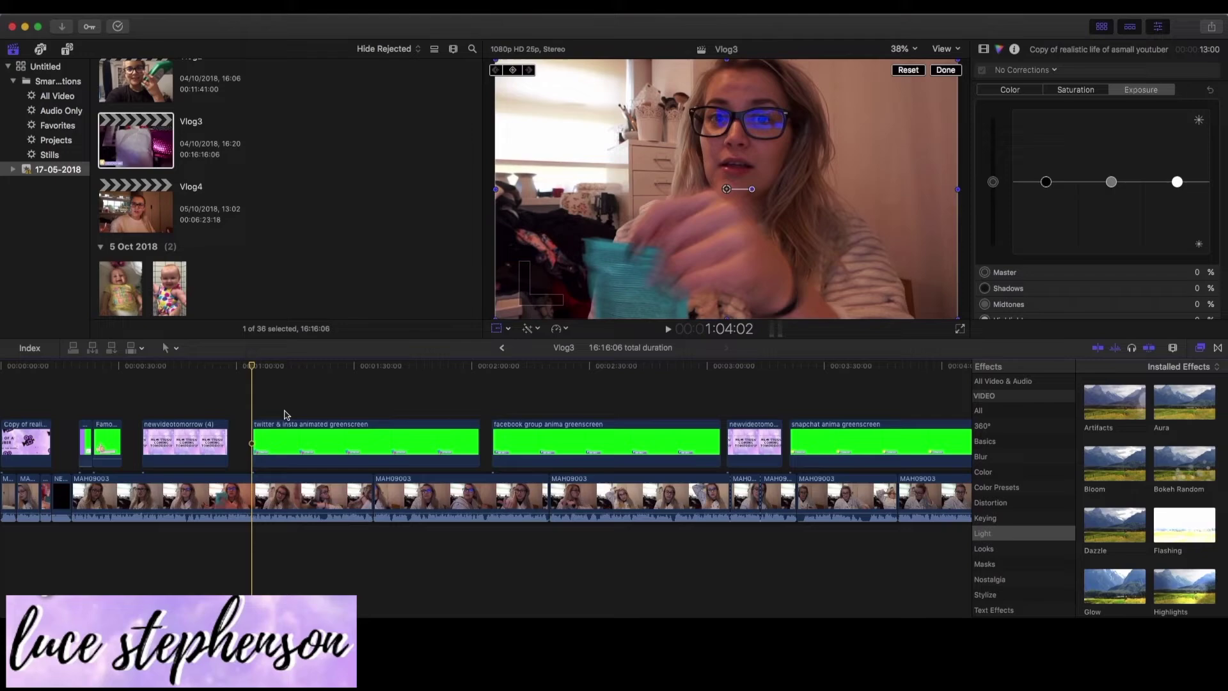
- Copy the "Copy of realistic life of asmall youtuber" banner clip from the start of the Vlog3 timeline
click(31, 440)
click(28, 440)
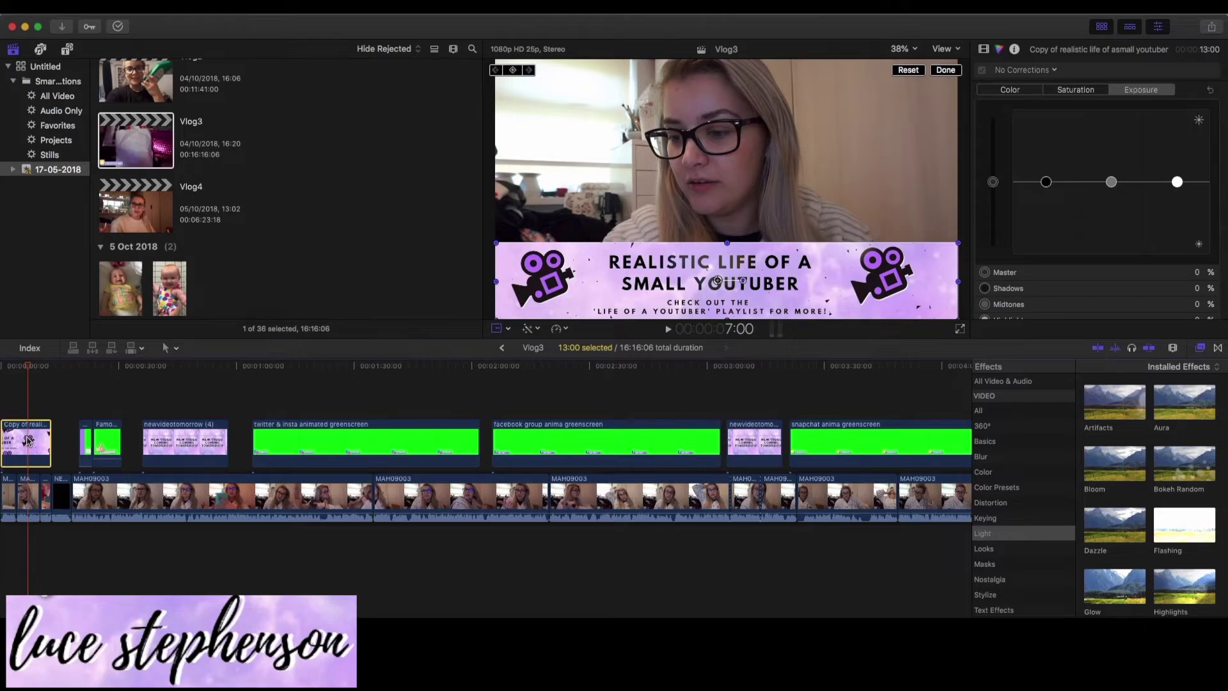
scroll(45, 435, left, 1)
click(510, 329)
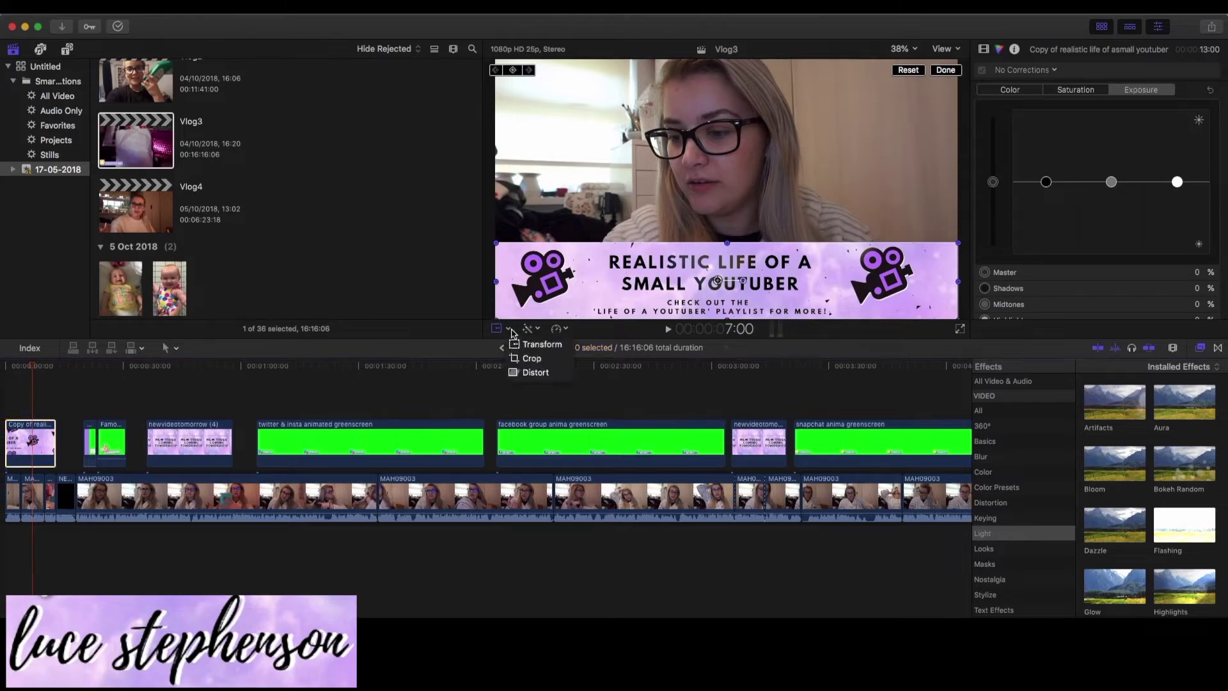
click(510, 330)
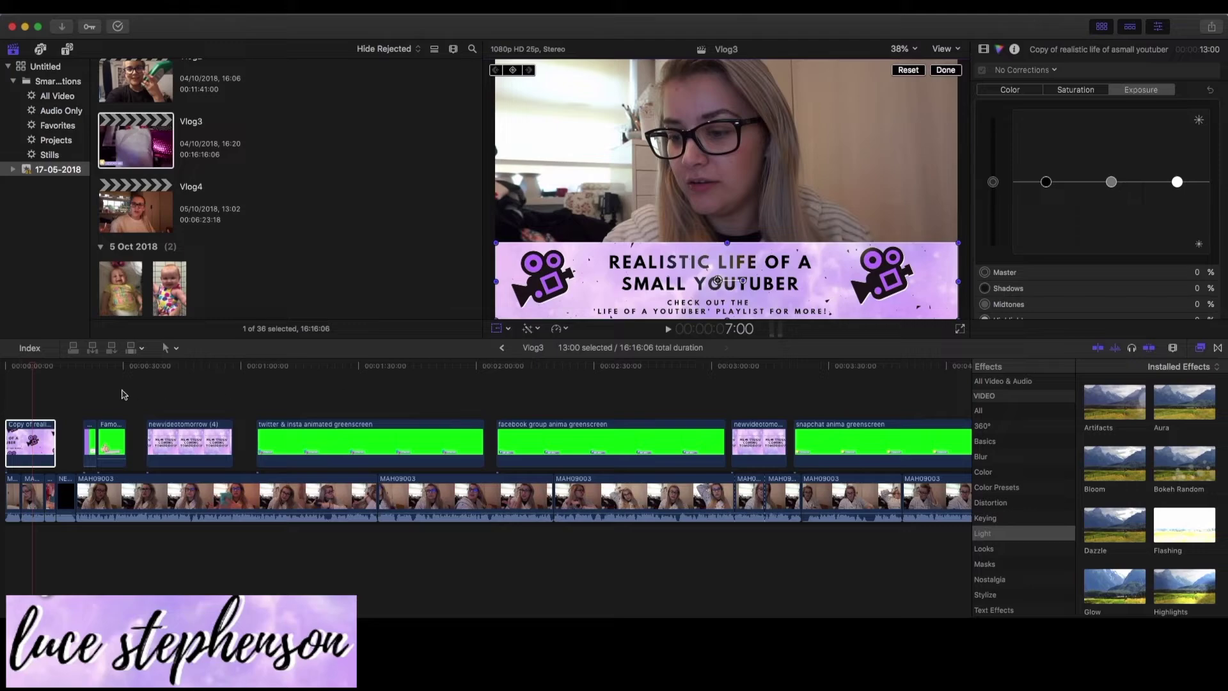
click(32, 440)
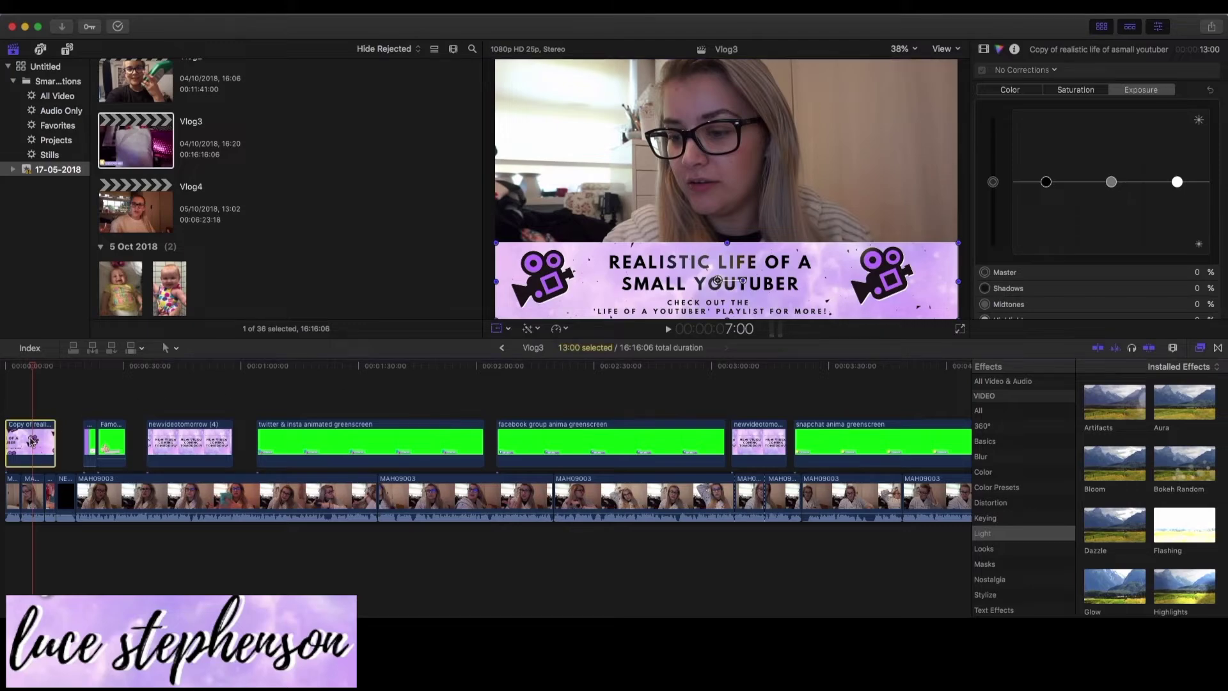
- Go back from the Vlog3 timeline to the Vlog4 timeline
click(502, 350)
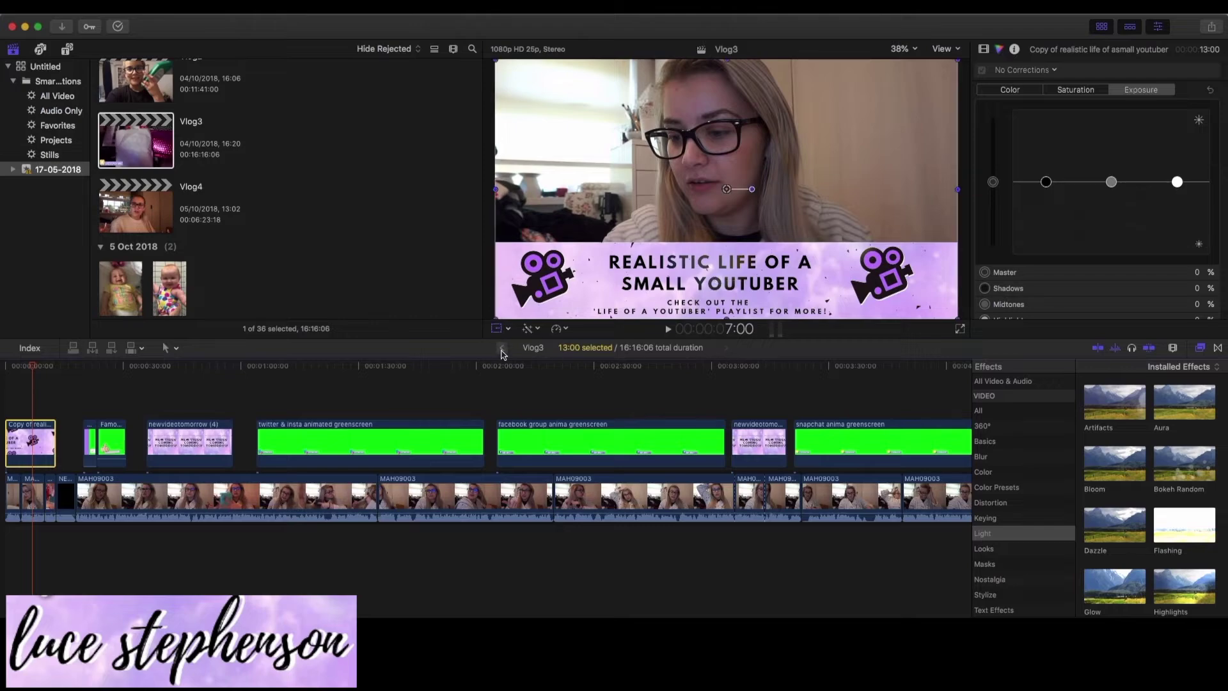
click(727, 350)
click(502, 348)
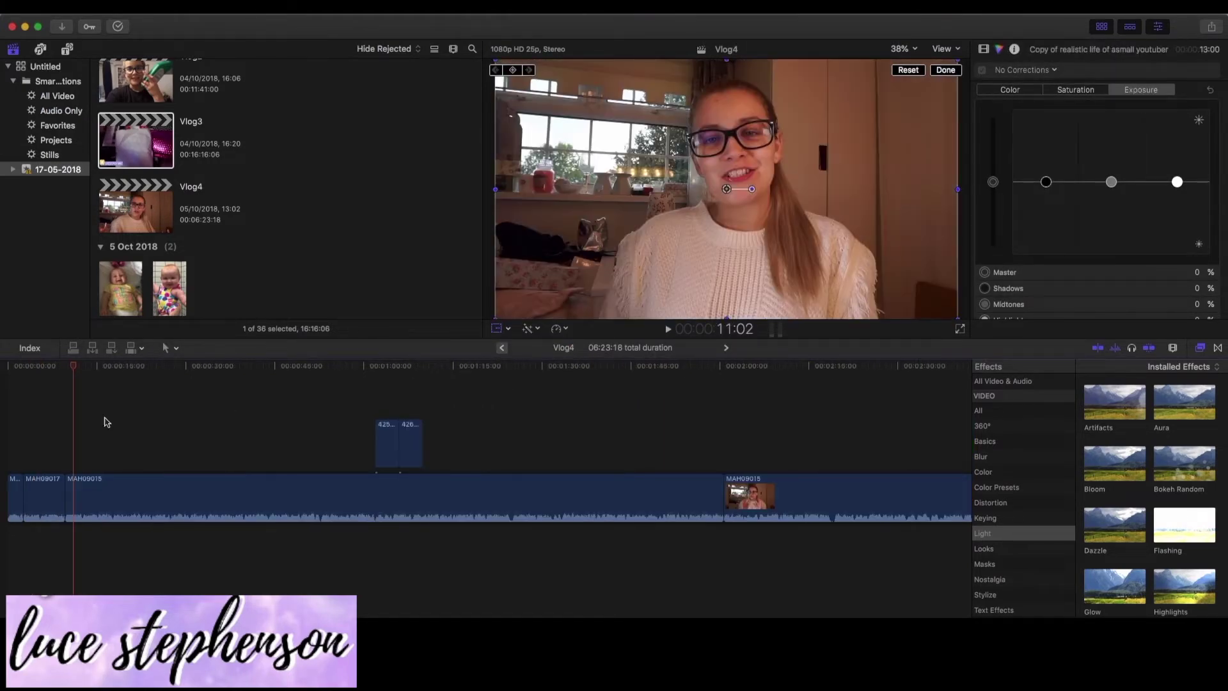
- Attach the copied banner above the start of the Vlog4 timeline and trim its end to where clip MAH09015 begins
click(7, 413)
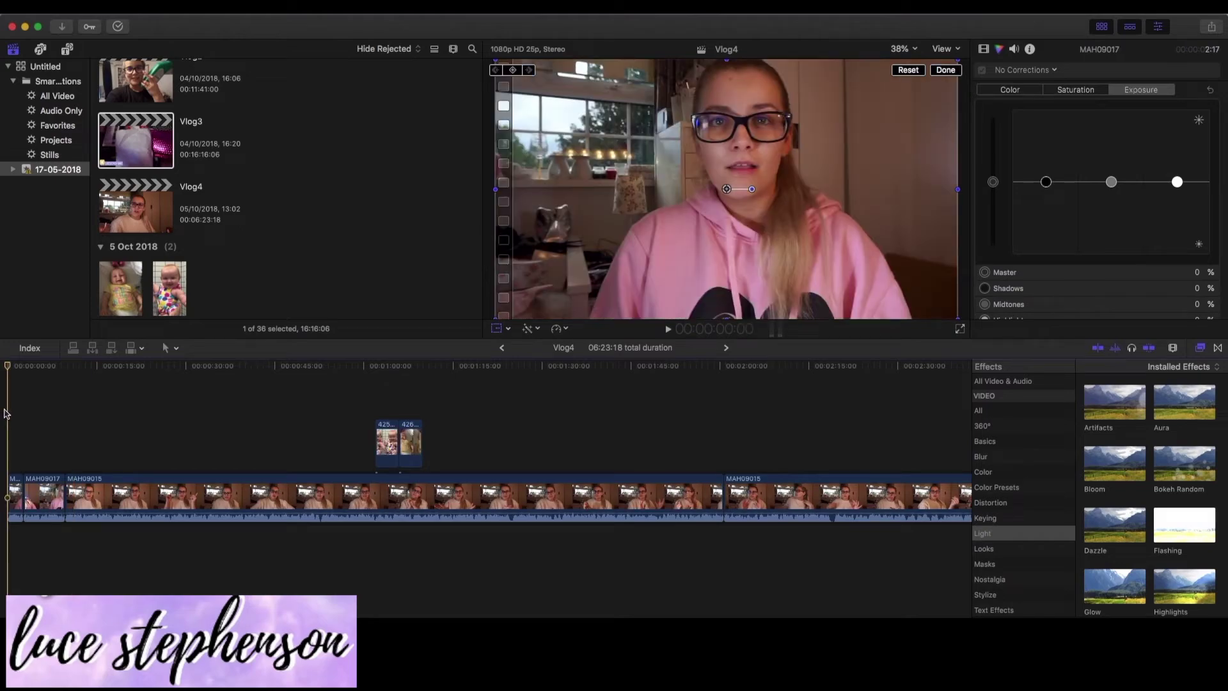
key(q)
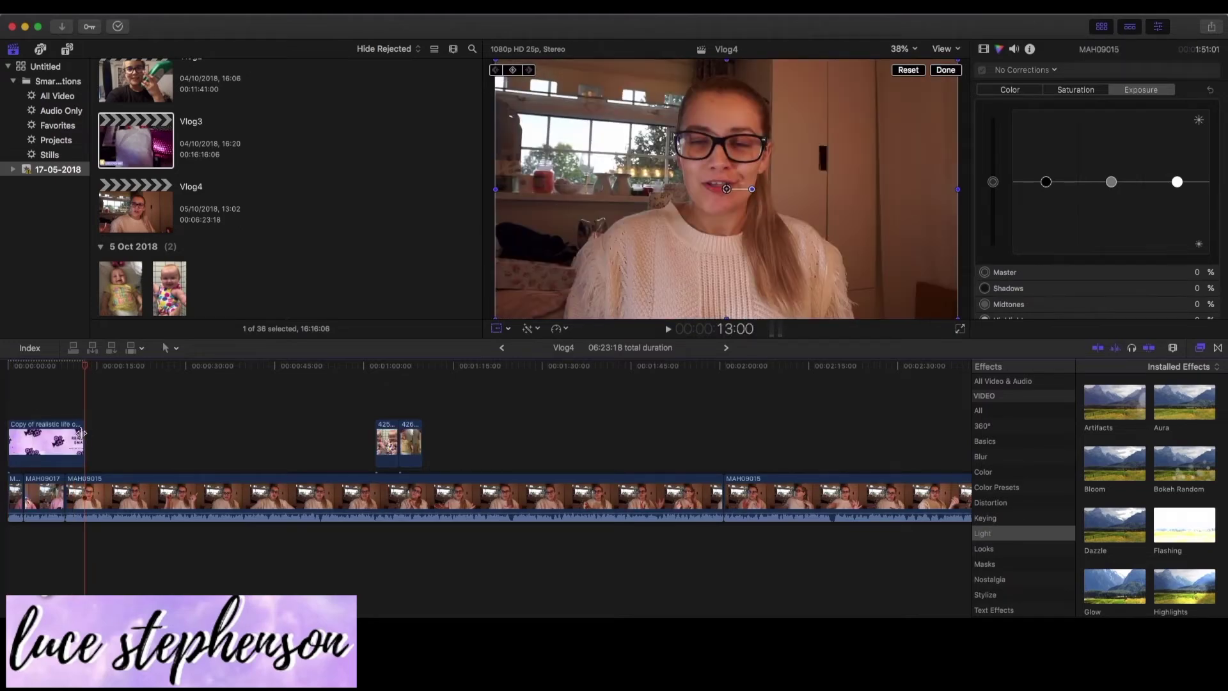
mouse_move(82, 433)
mouse_down()
mouse_move(194, 435)
mouse_move(21, 439)
mouse_move(72, 444)
mouse_up()
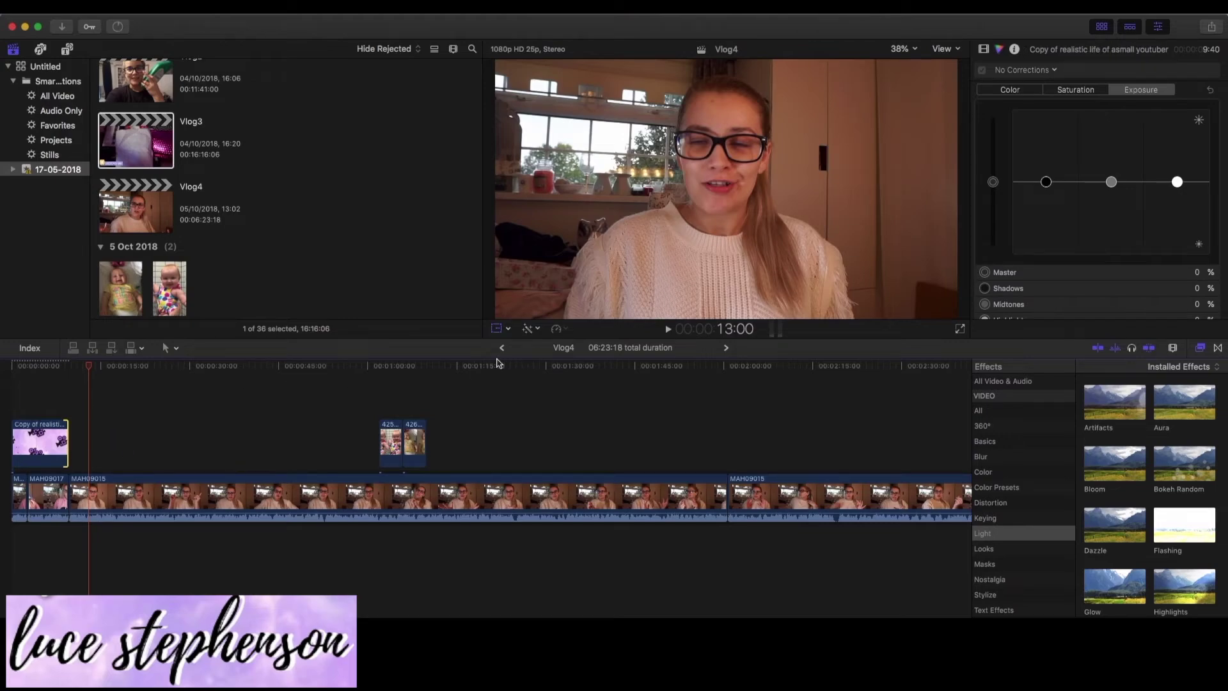
- Copy the NEW Intro clip from the Vlog3 timeline and insert it into the Vlog4 timeline between MAH09017 and MAH09015
click(725, 348)
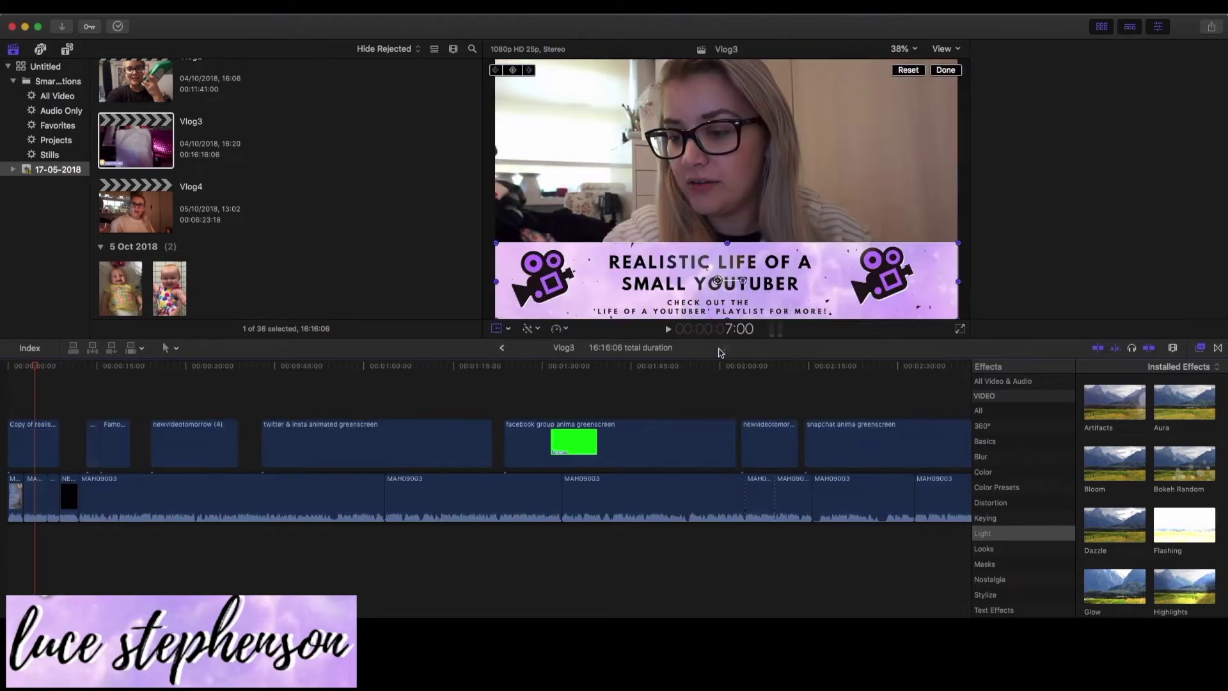
click(71, 489)
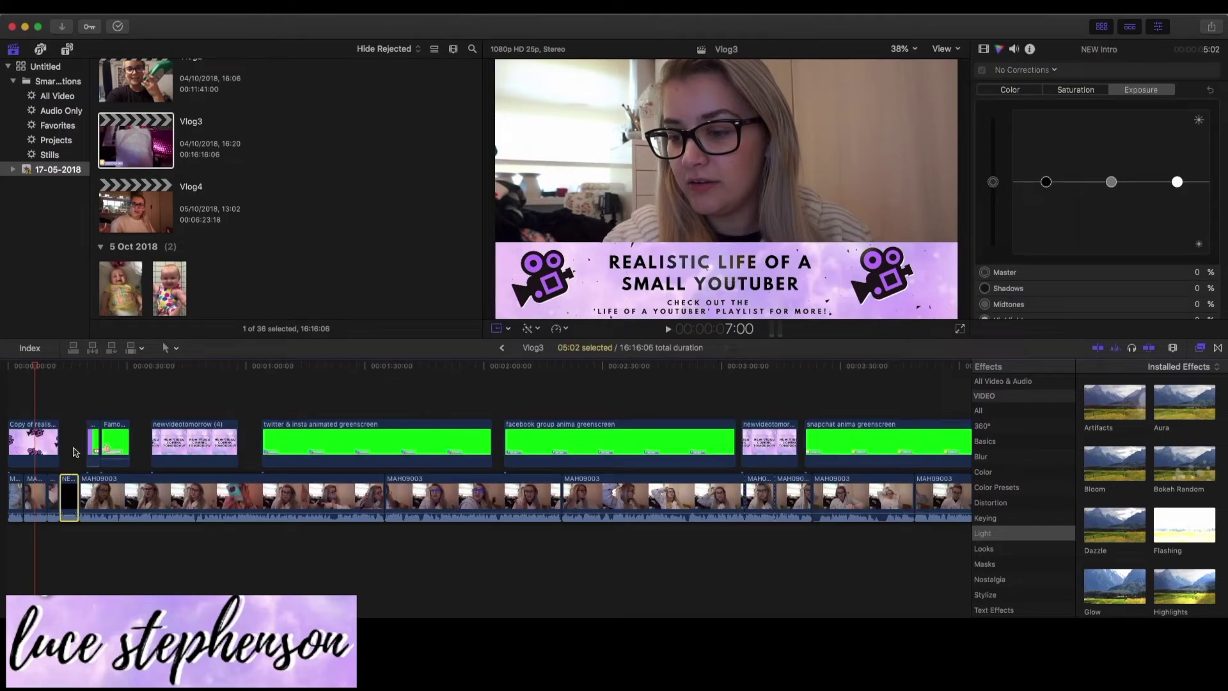
click(75, 452)
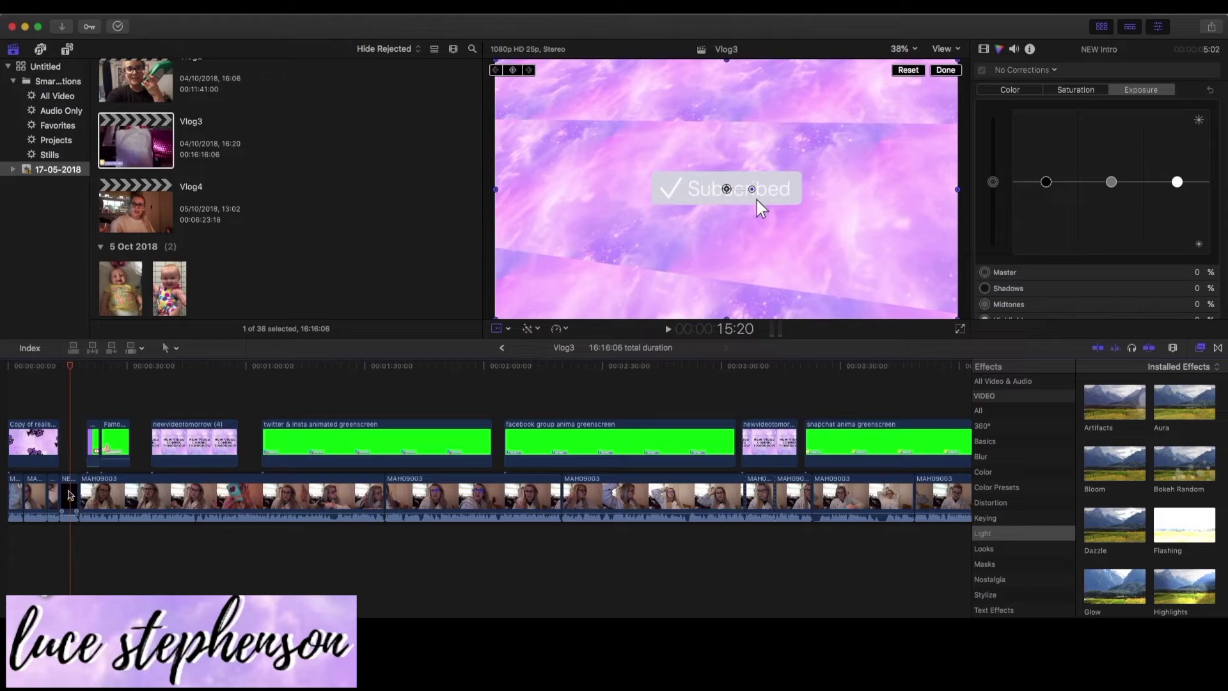
click(69, 494)
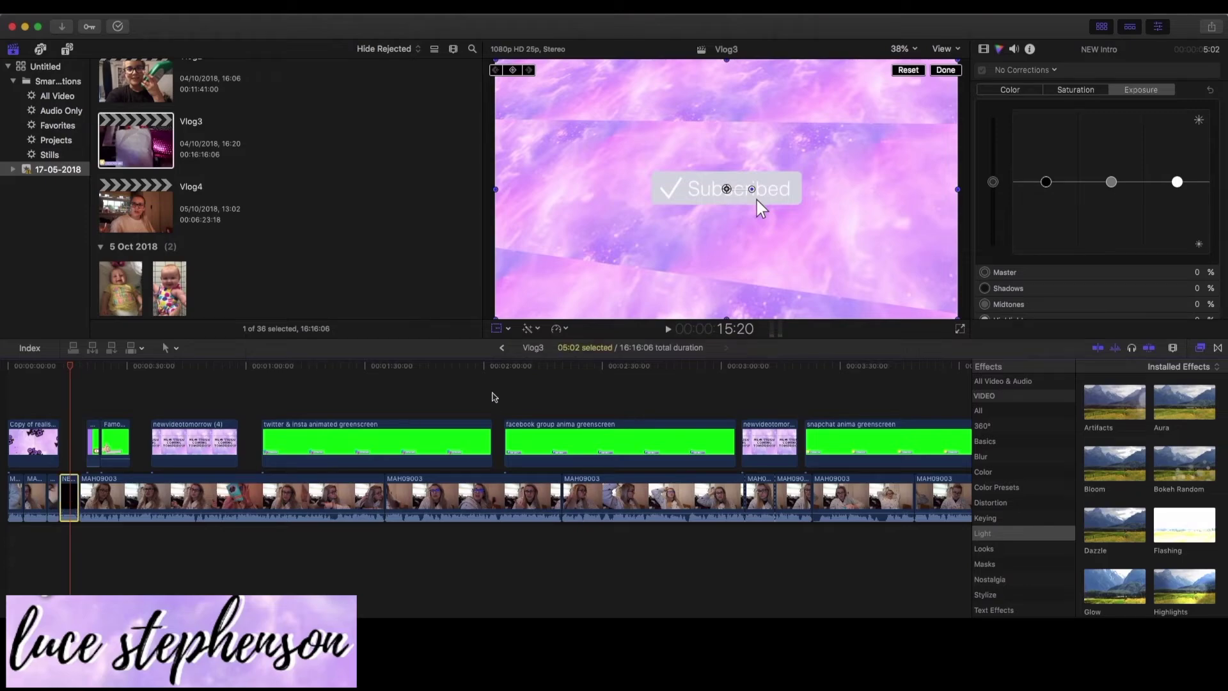
click(502, 348)
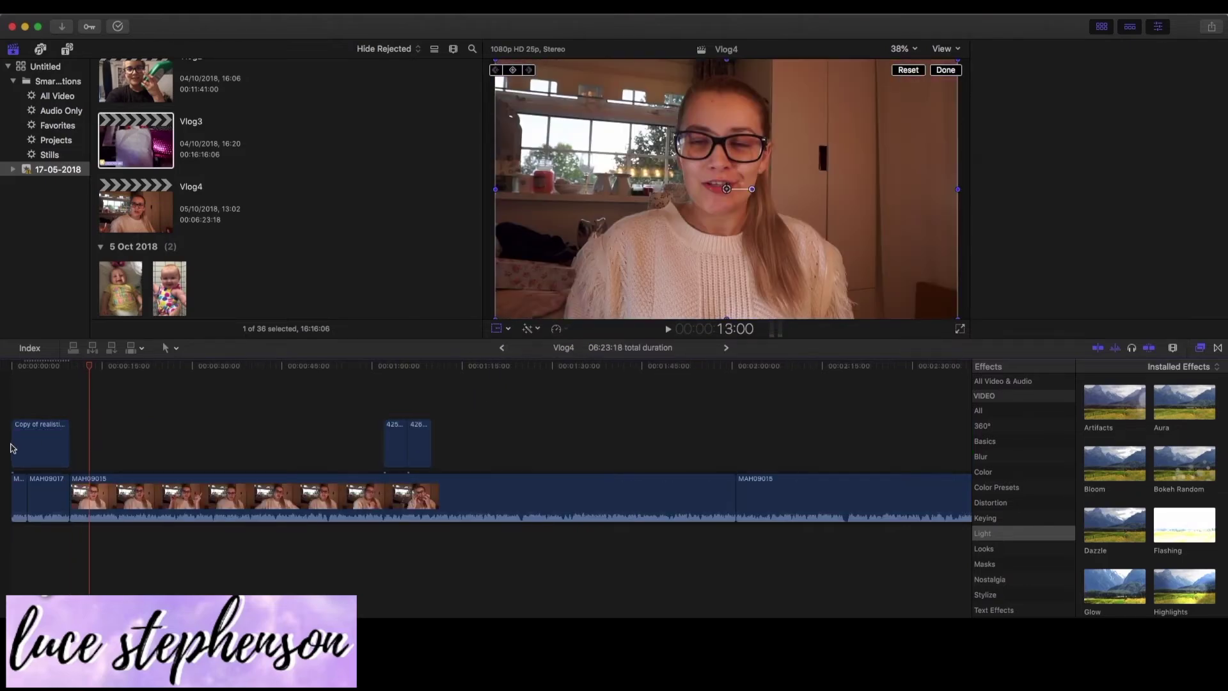
click(72, 420)
key(super+v)
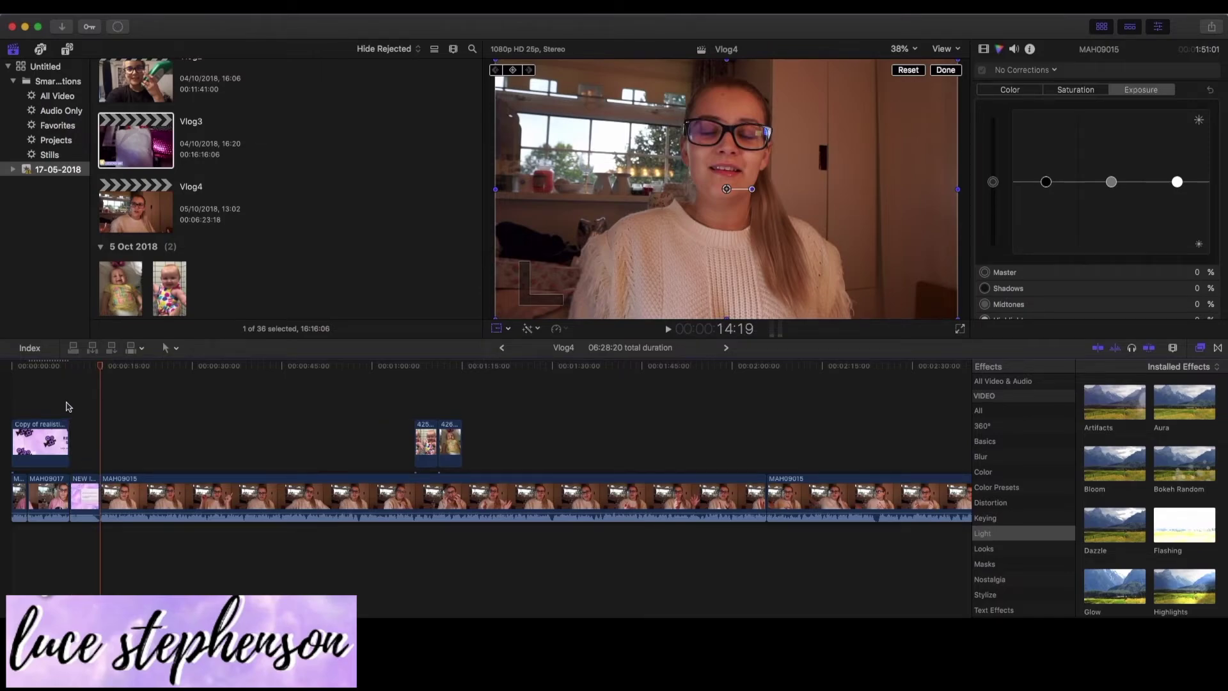
- Copy the two short overlays following the intro in Vlog3 and attach them above MAH09015 in Vlog4 at about 18 seconds
click(725, 348)
drag(129, 400, 94, 448)
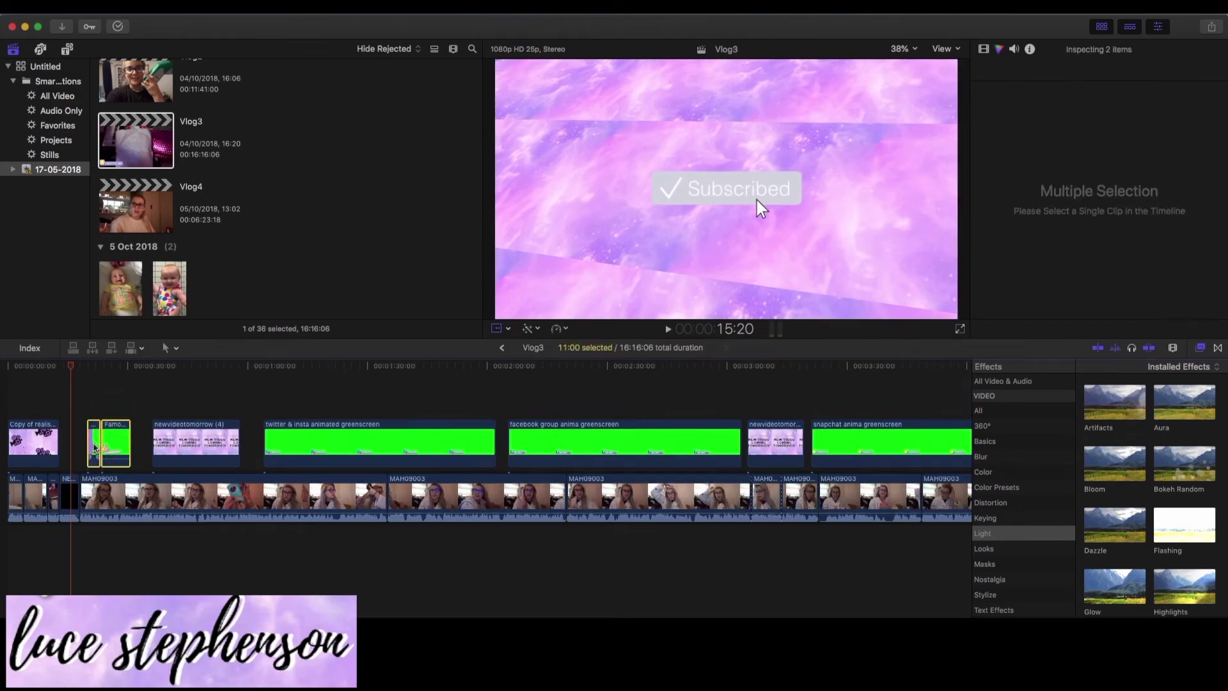
click(502, 348)
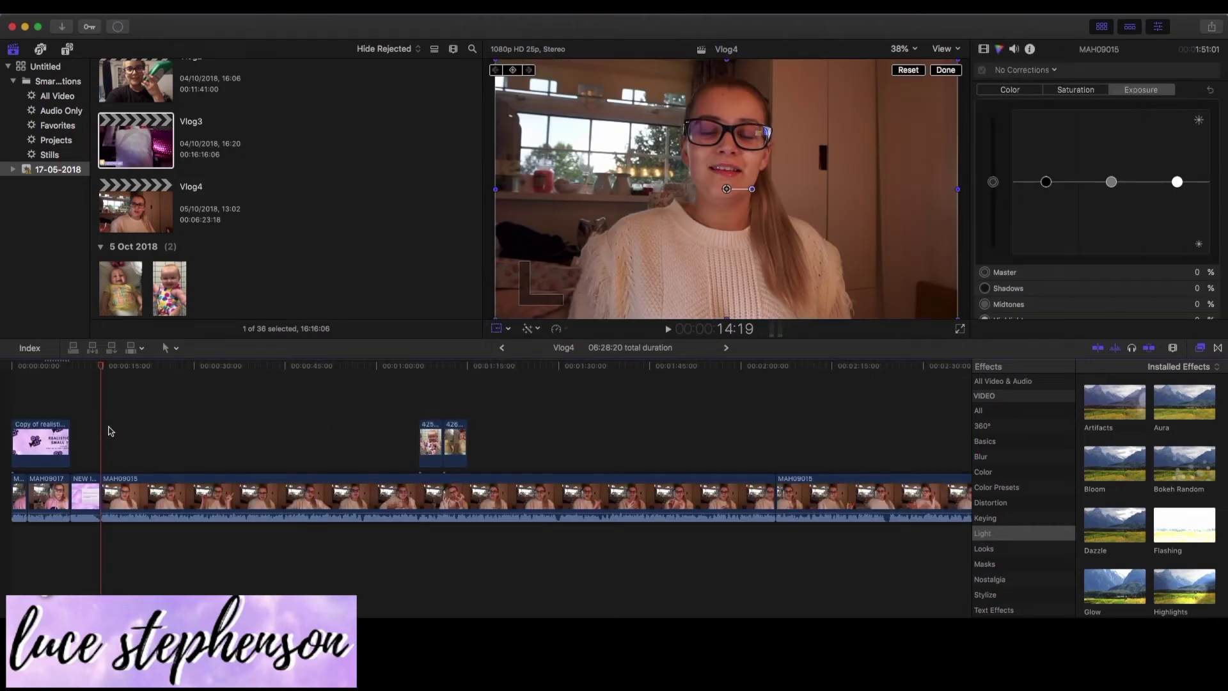
key(alt+v)
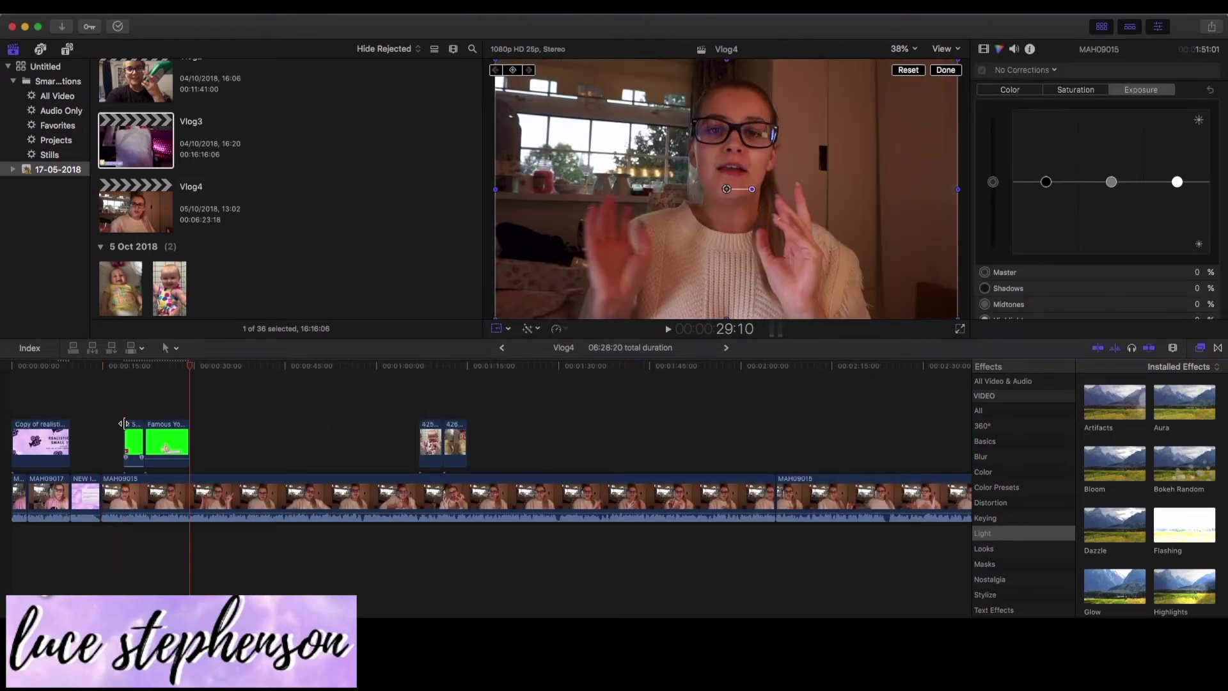
- Preview the newvideotomorrow (4) banner overlay on the Vlog3 timeline
click(726, 347)
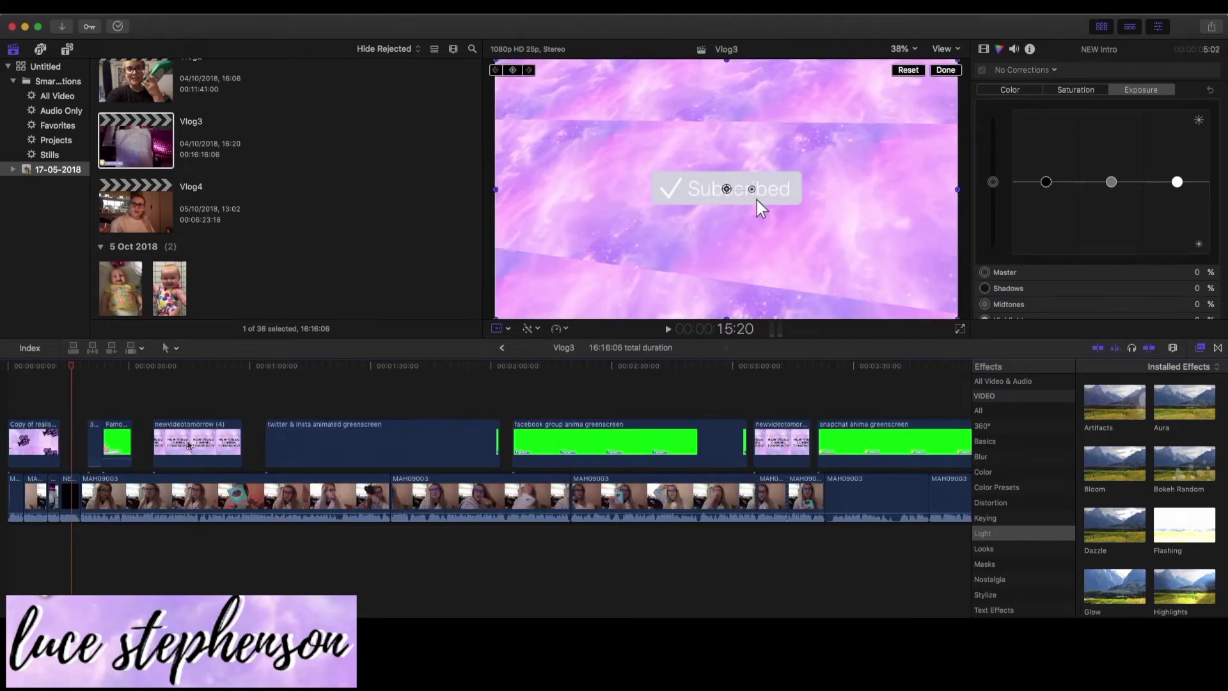
click(191, 444)
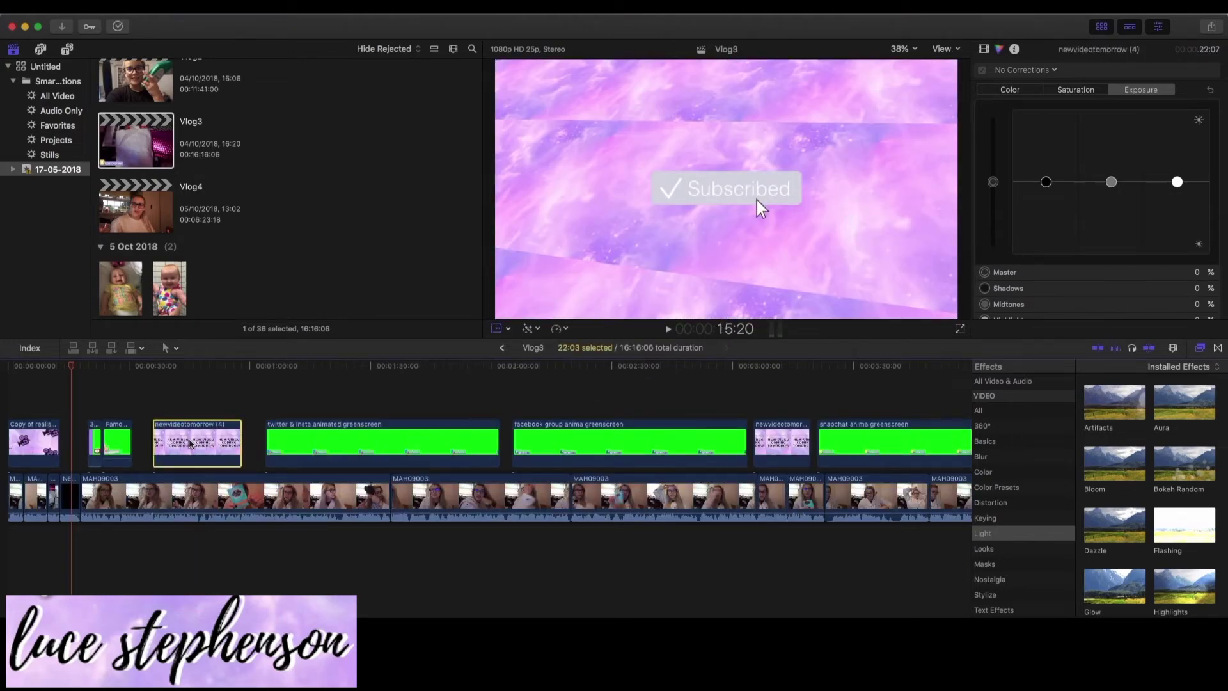
click(206, 437)
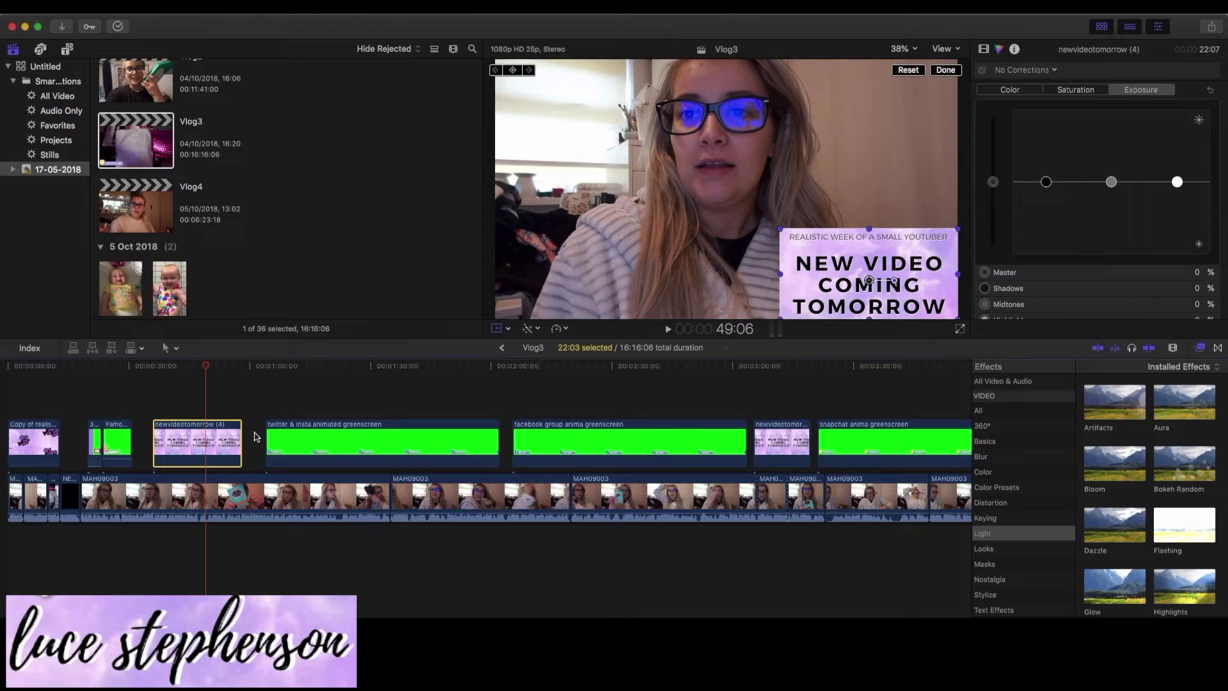
- Copy the twitter & insta animated greenscreen overlay from Vlog3 and attach it to the Vlog4 timeline at about 35 seconds
click(393, 402)
click(425, 433)
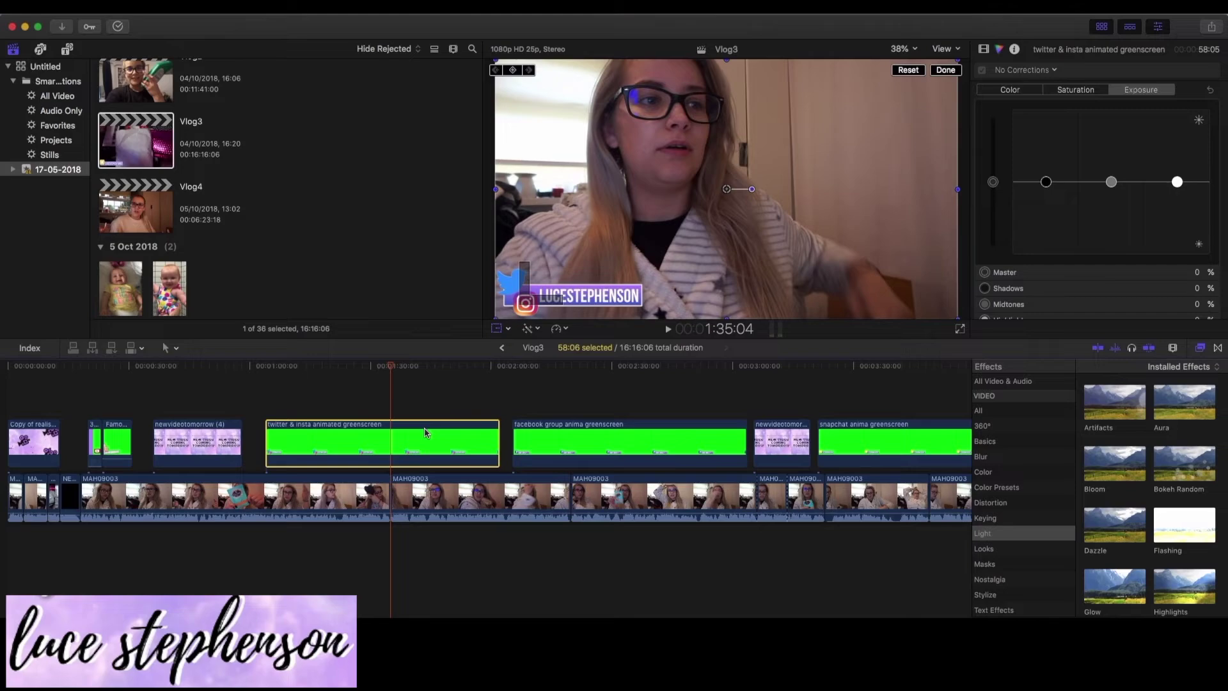
click(502, 347)
key(super+v)
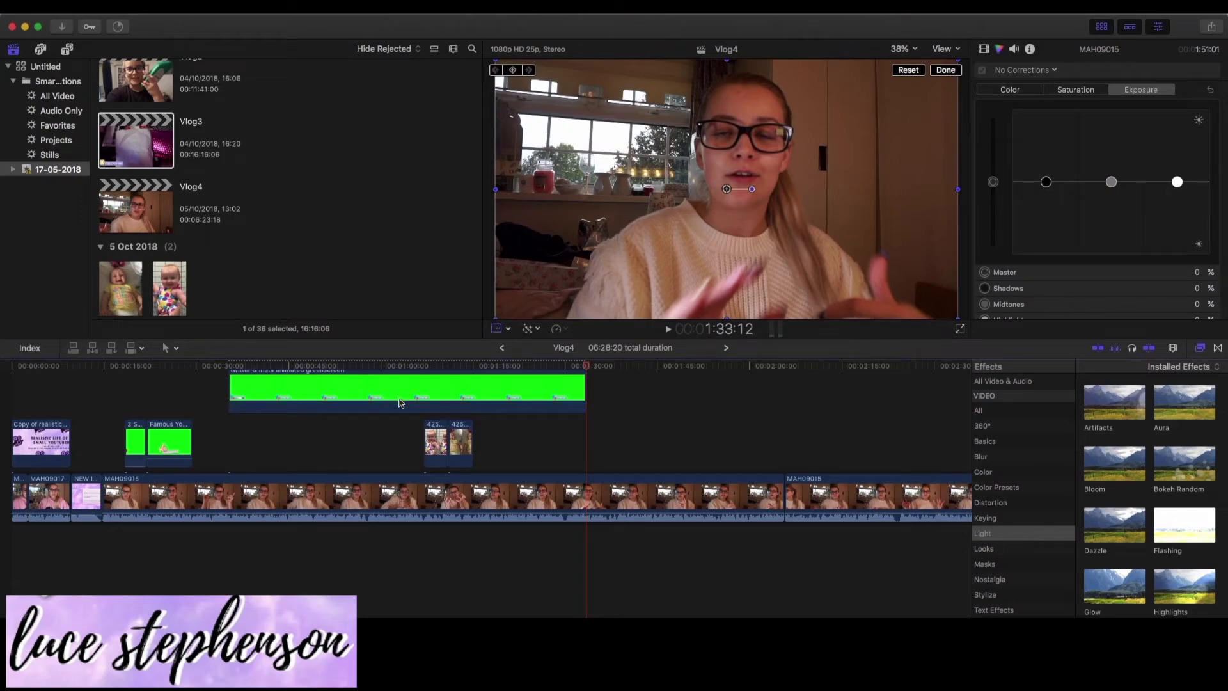
- Split the twitter & insta overlay where the first photo starts, delete the remainder, and shift the kept part slightly earlier
click(296, 398)
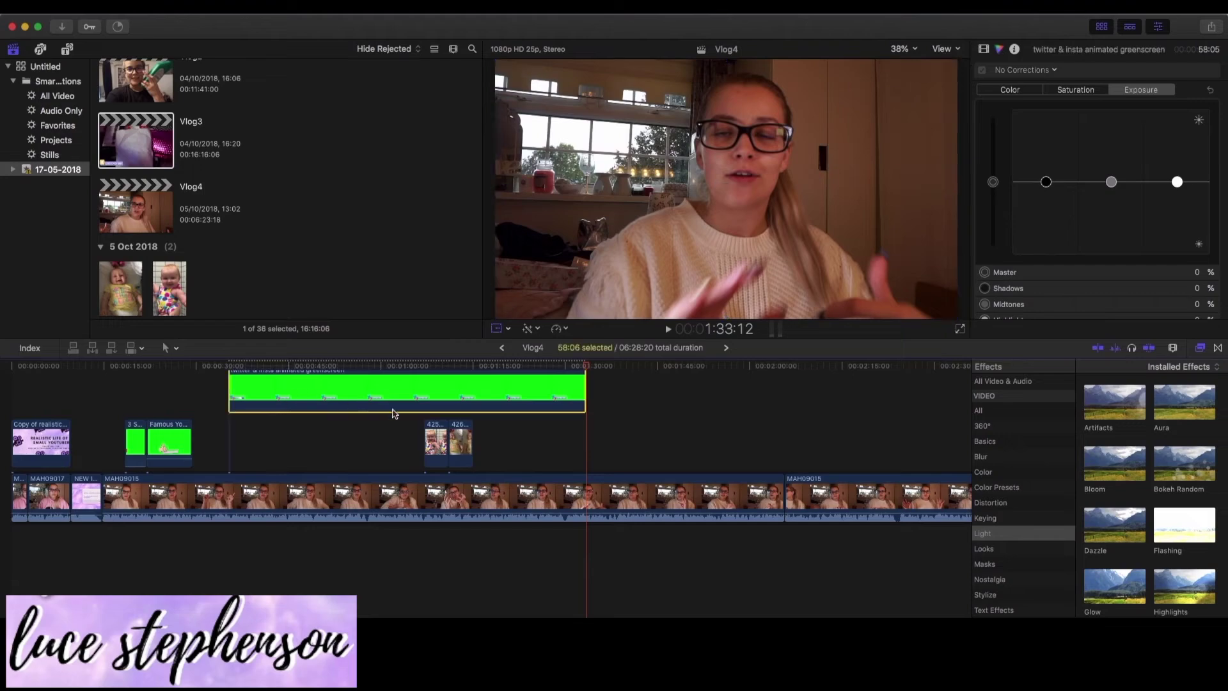
drag(582, 369, 429, 369)
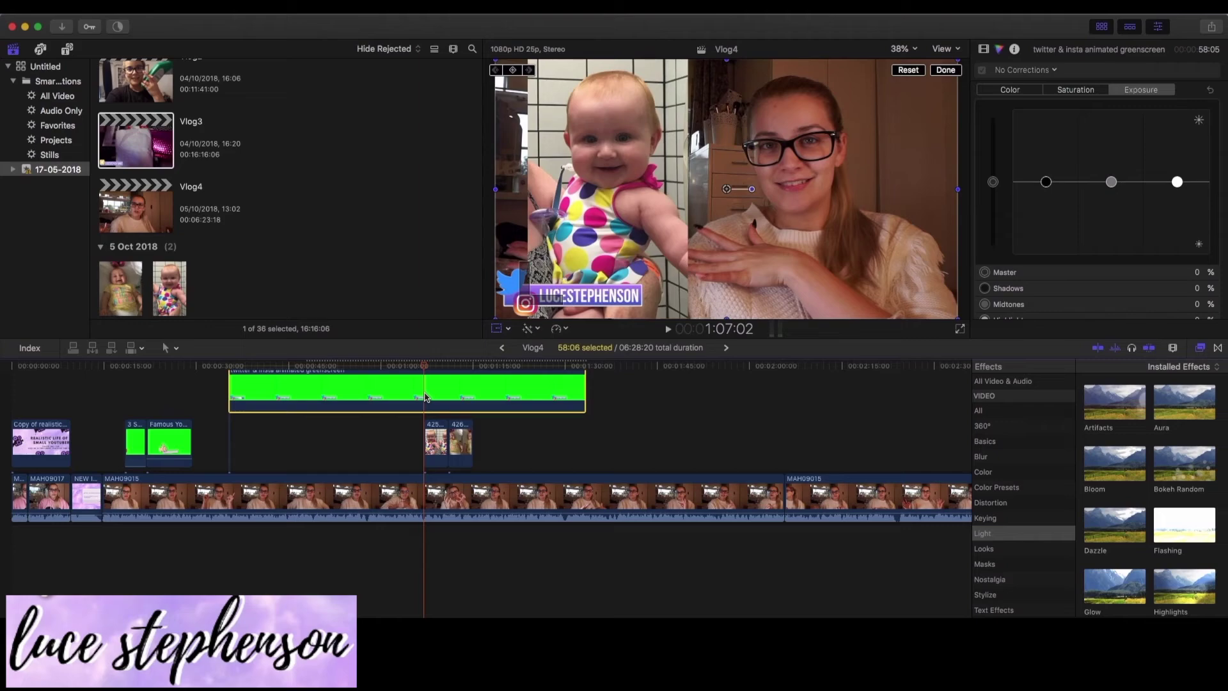
key(super+b)
click(477, 394)
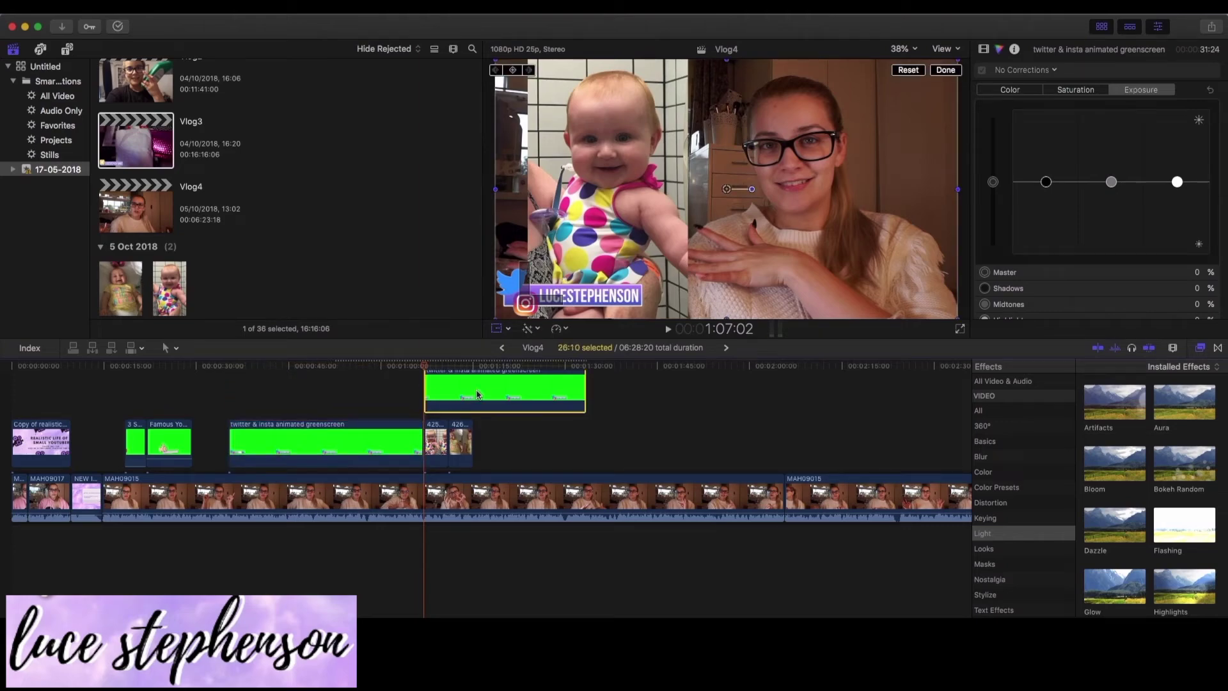
key(Delete)
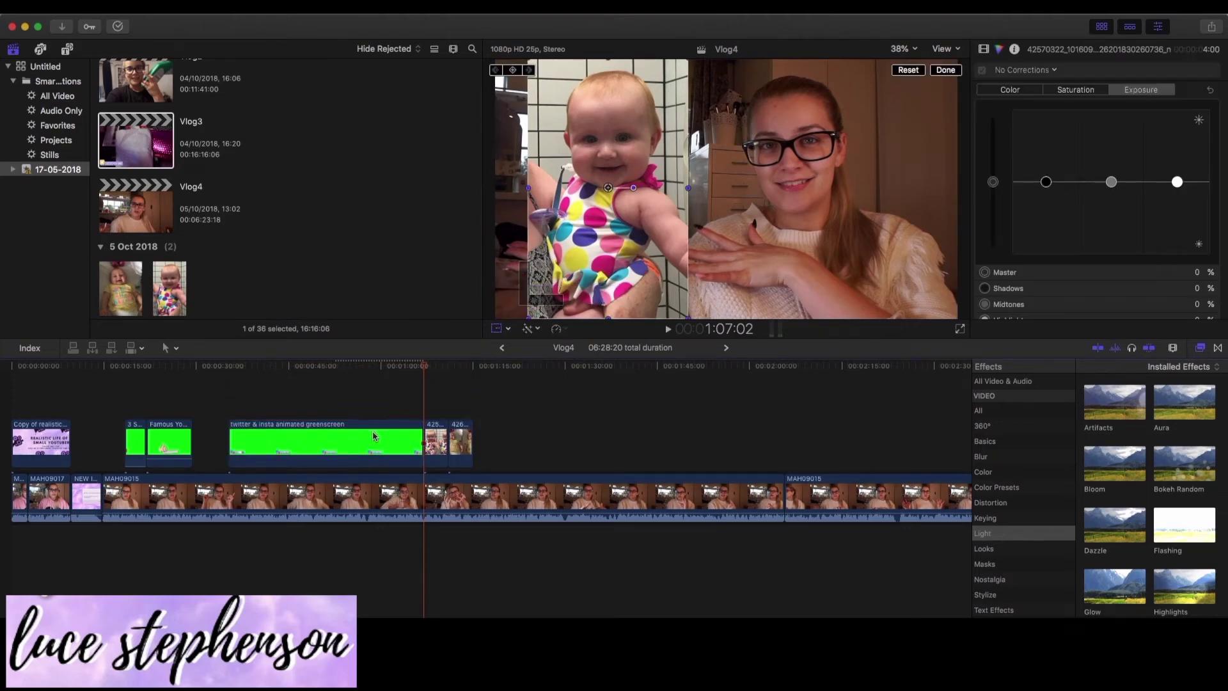
drag(374, 436, 358, 436)
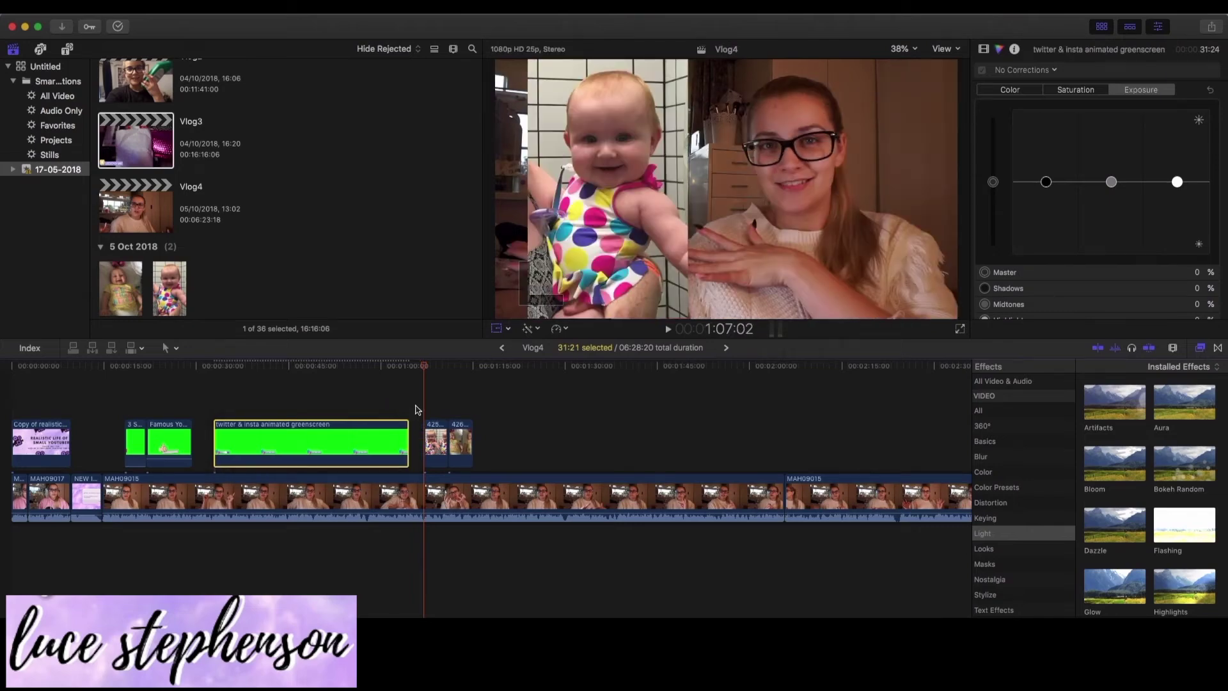
- Play back the Vlog4 timeline from the start of the first photo overlay
click(398, 411)
key(super+4)
key(space)
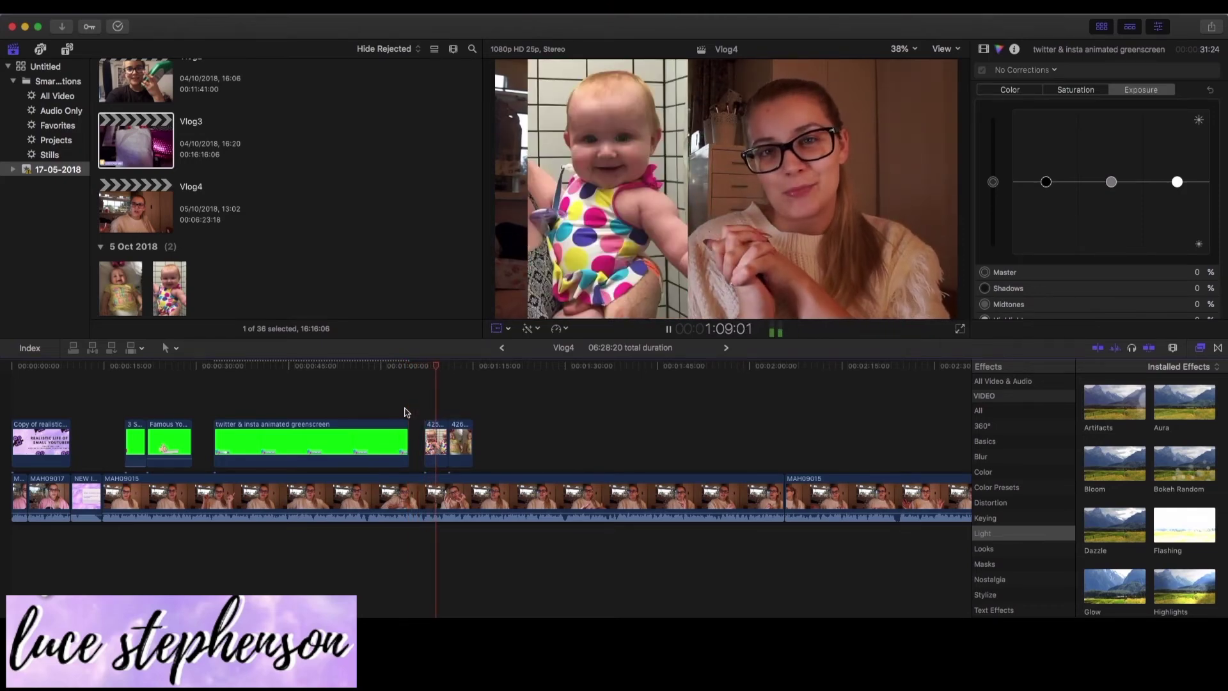
key(space)
key(shift+t)
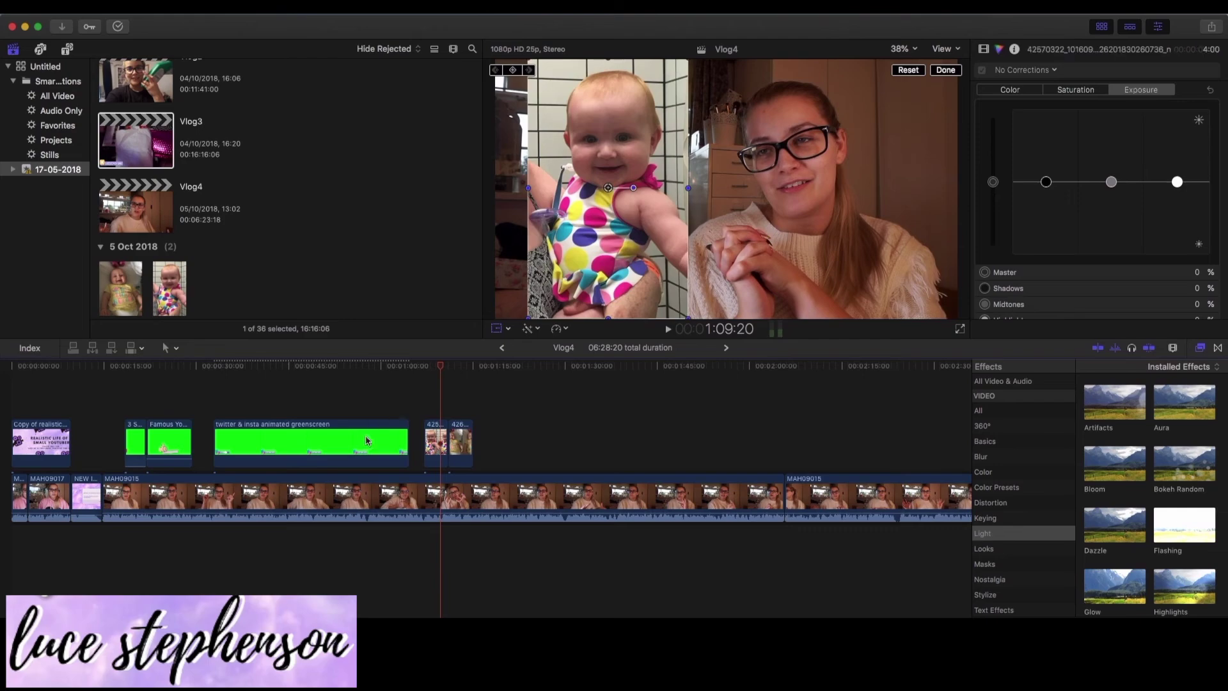
- Copy the facebook group anima greenscreen overlay from Vlog3 and attach it to the Vlog4 timeline at 1:20:04, past the photos
click(725, 348)
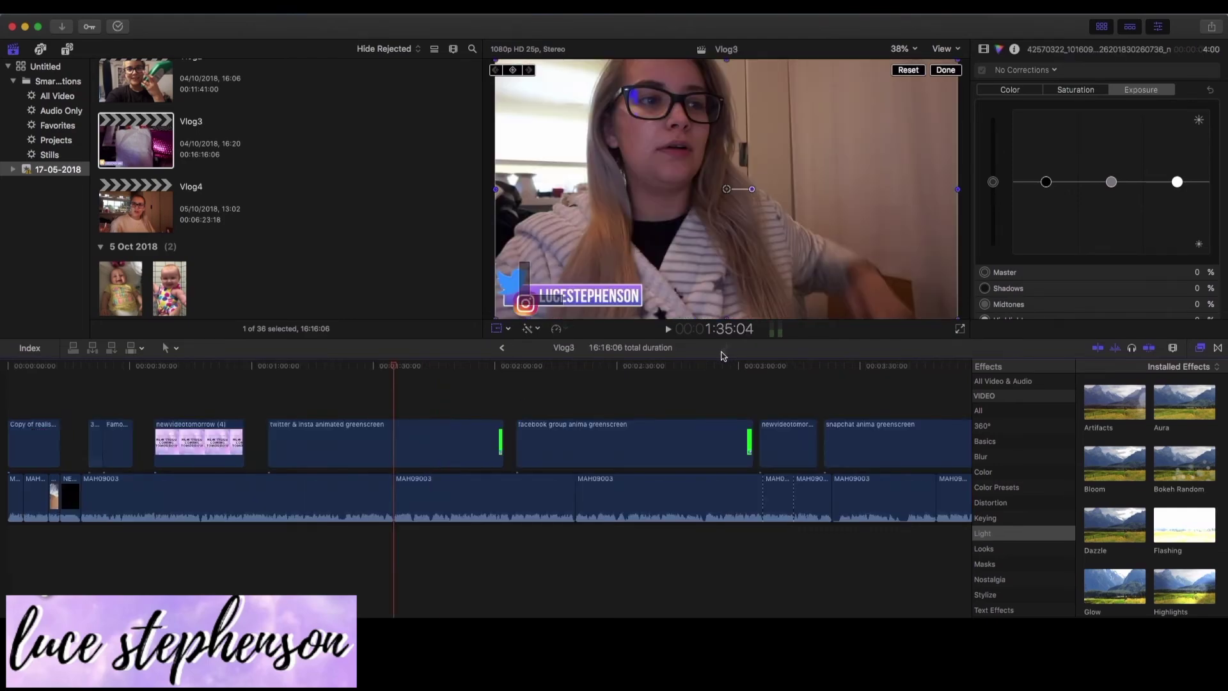
click(625, 440)
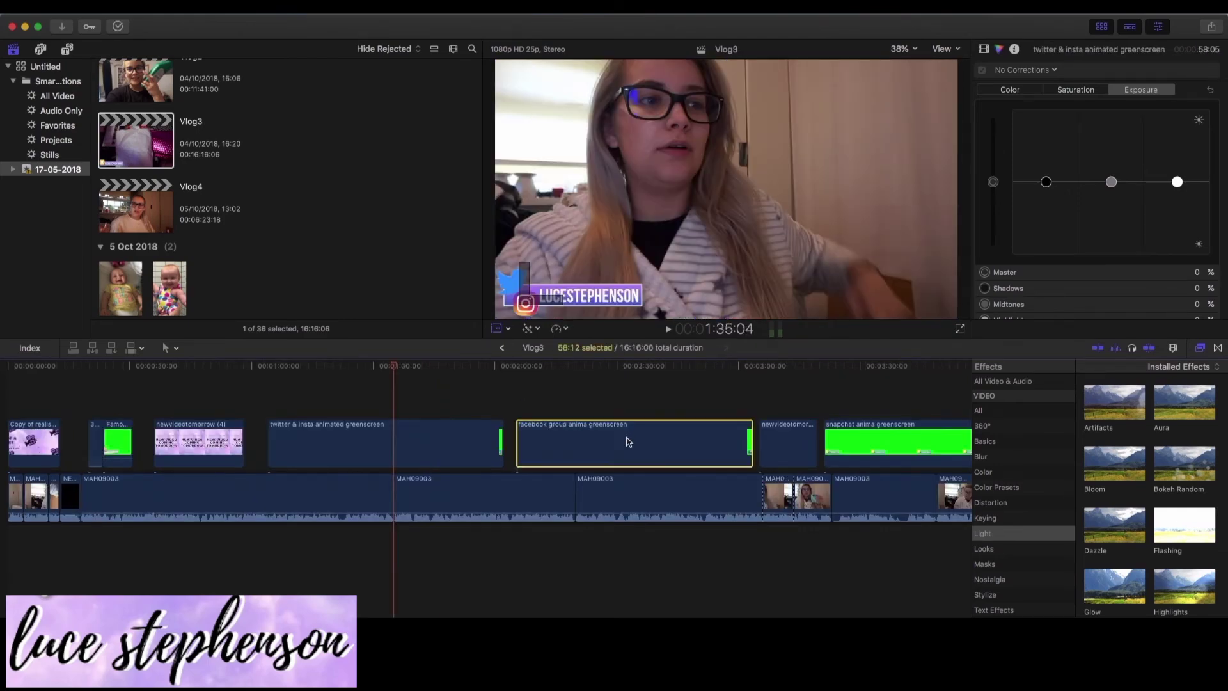
click(501, 348)
click(510, 403)
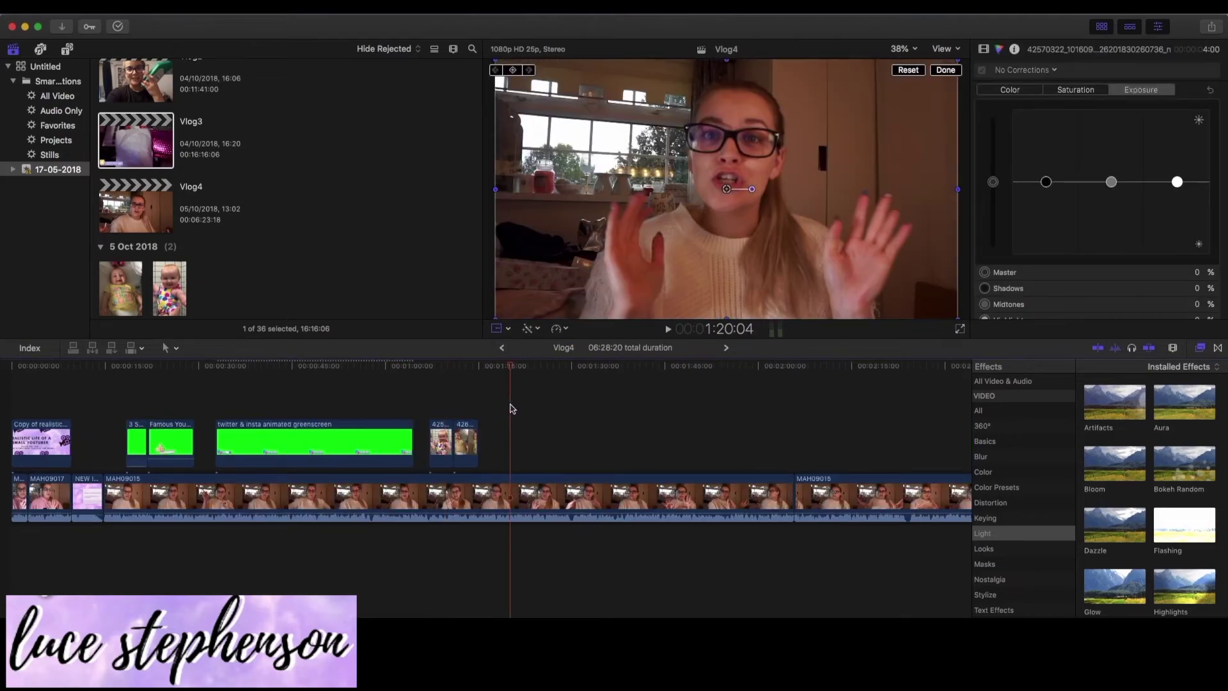
key(super+v)
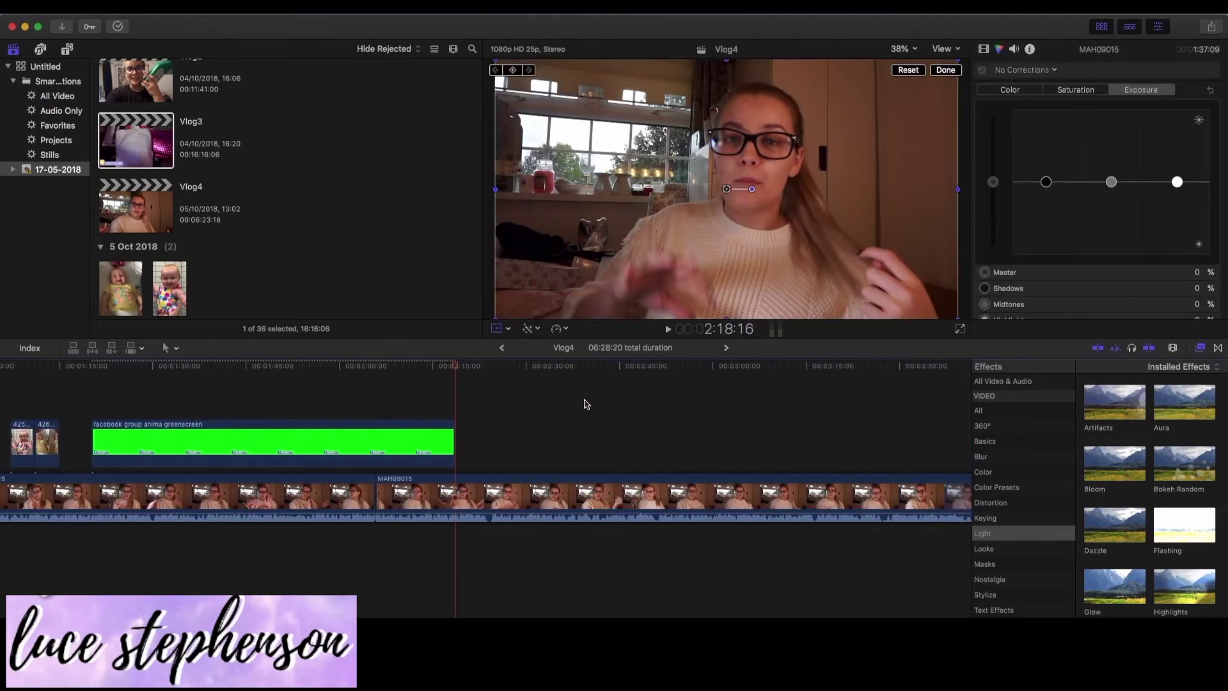
- Copy the snapchat anima greenscreen overlay from Vlog3 and attach it to the Vlog4 timeline at 2:31:00, past the facebook overlay
click(726, 347)
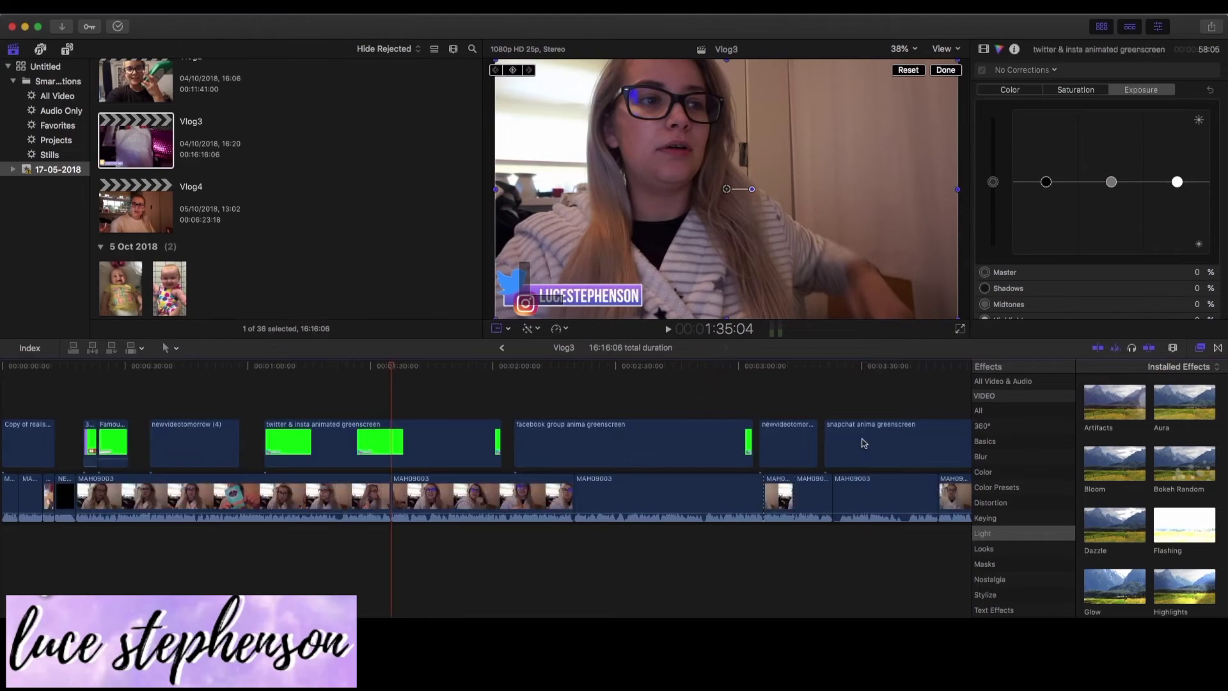
scroll(767, 422, right, 3)
click(793, 442)
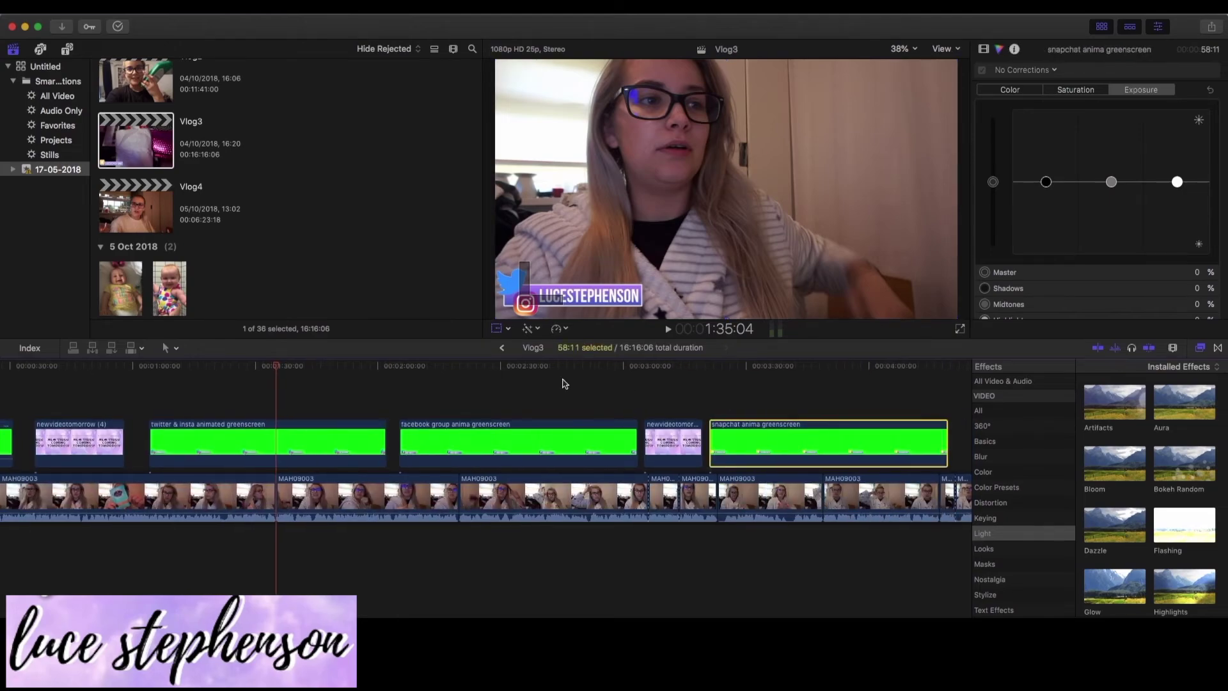
click(501, 347)
click(534, 417)
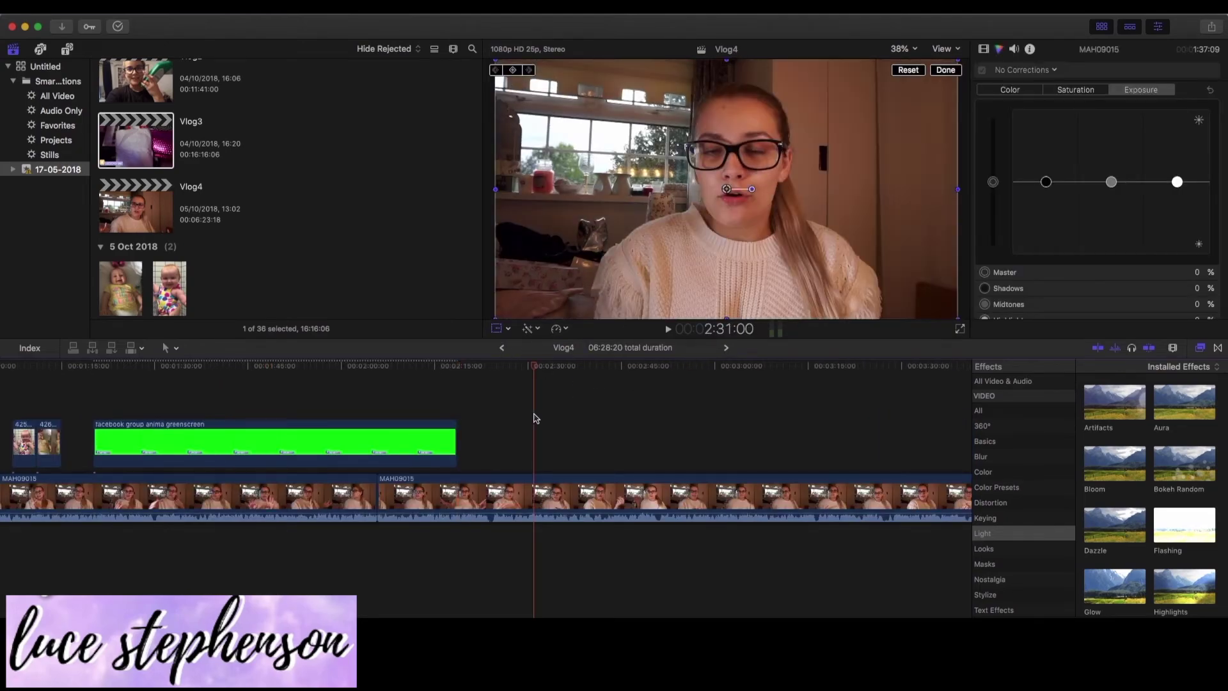
scroll(535, 417, right, 3)
click(535, 417)
scroll(535, 417, right, 5)
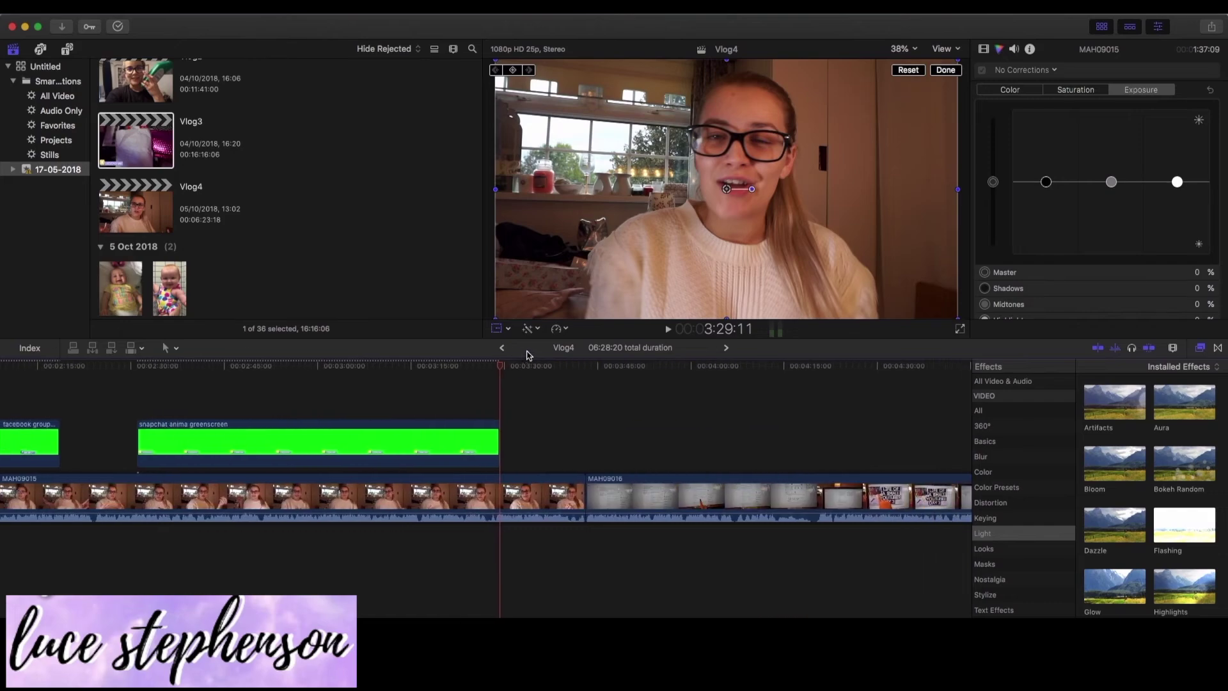
- Examine the sequence of the remaining social media greenscreen overlays across the full Vlog3 timeline
click(726, 347)
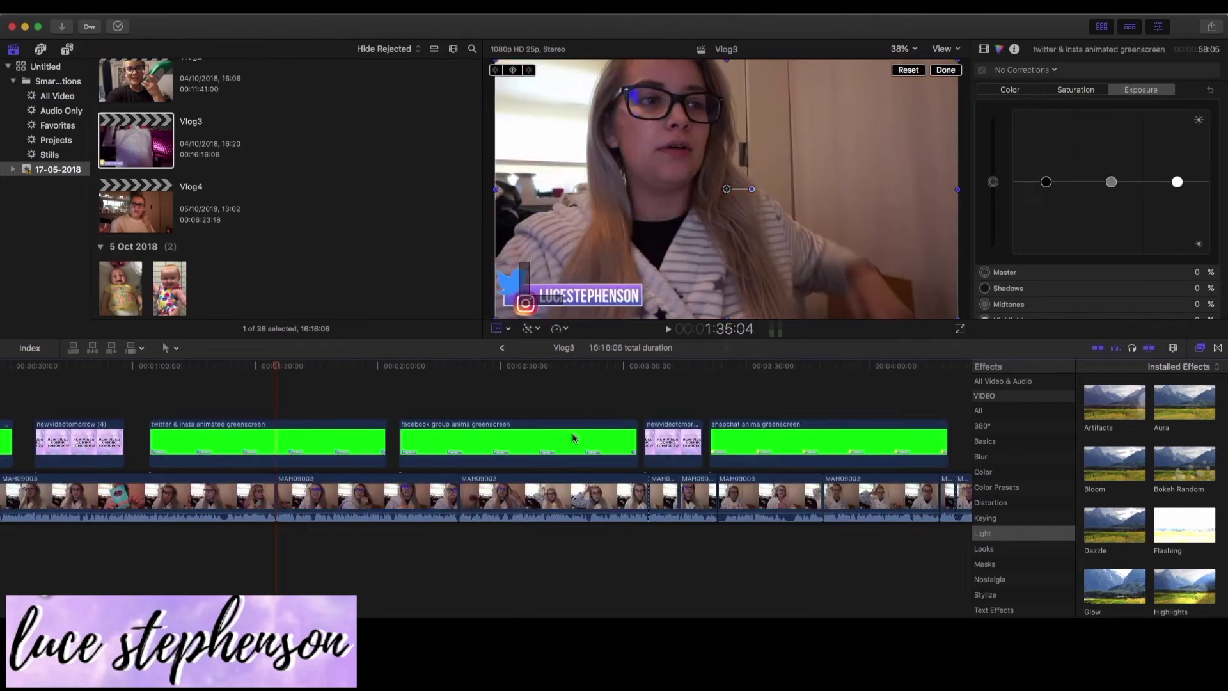
scroll(574, 438, right, 15)
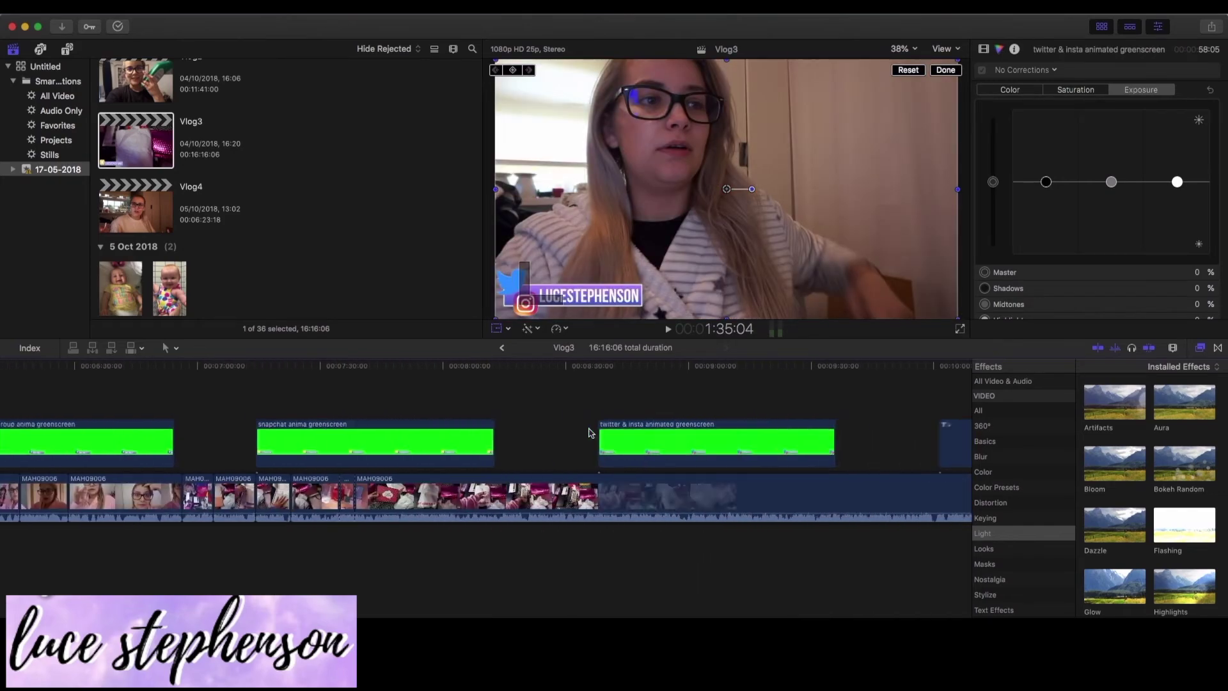
scroll(589, 433, right, 1)
key(super+minus)
key(super+minus)
key(super+minus)
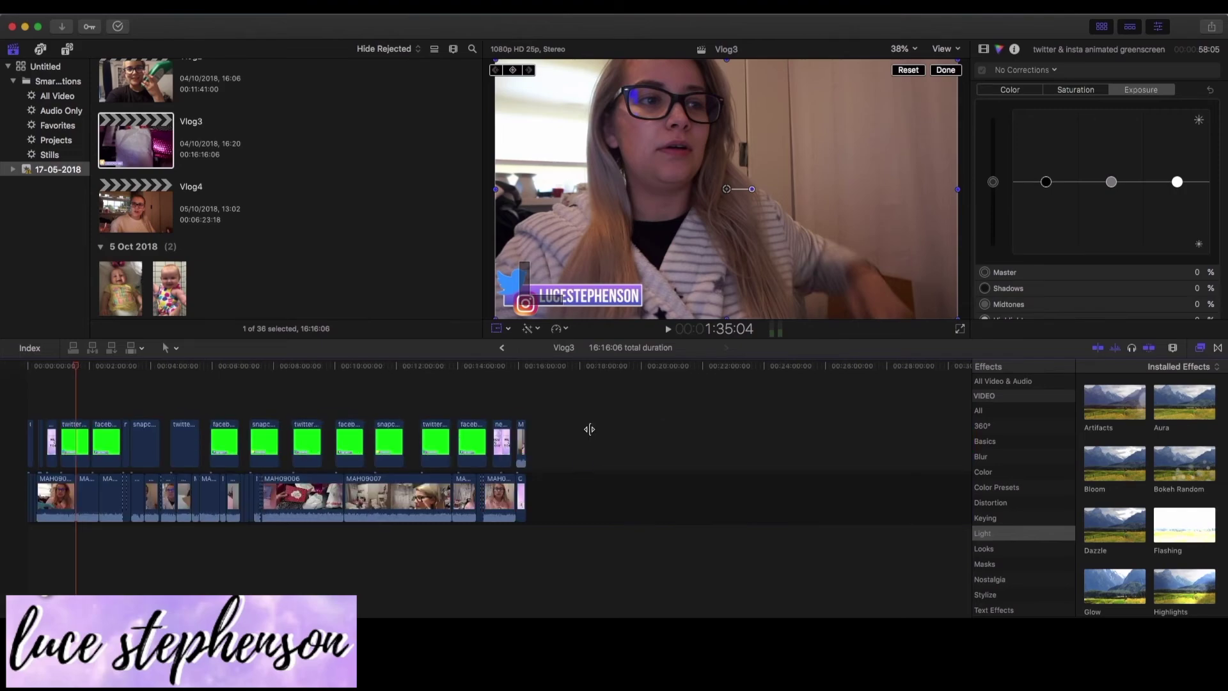
drag(154, 404, 476, 463)
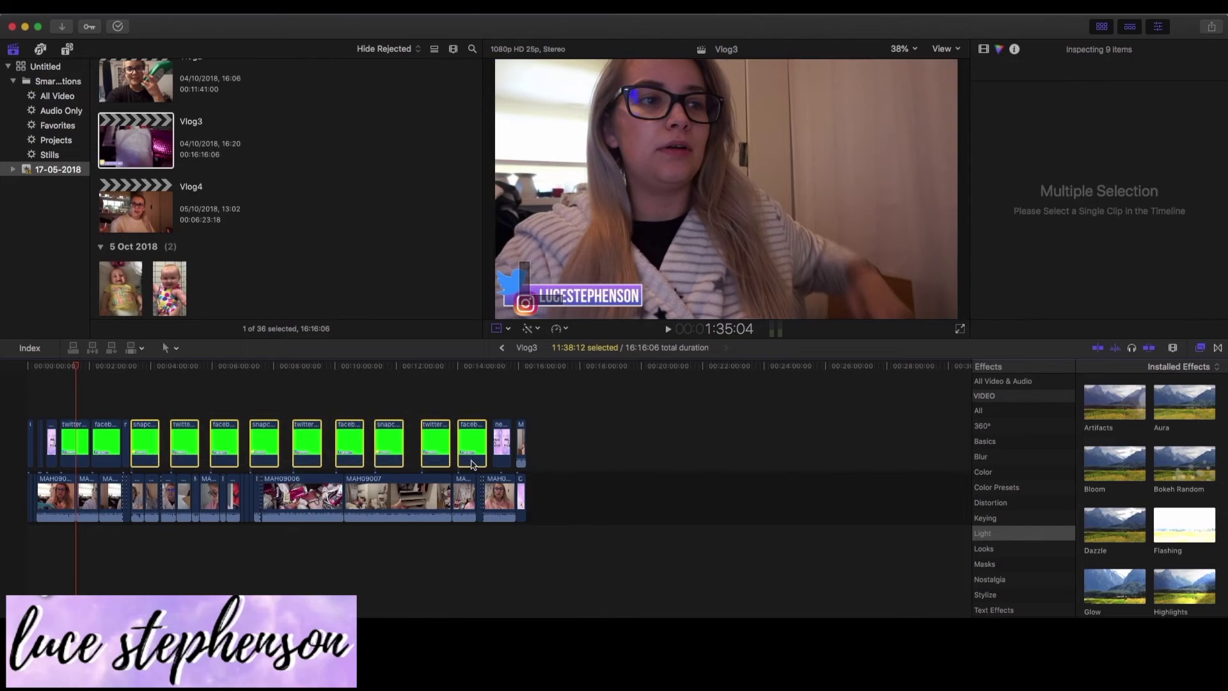
click(662, 448)
- Go back to the Vlog4 timeline and view its full length with the attached overlays
click(503, 348)
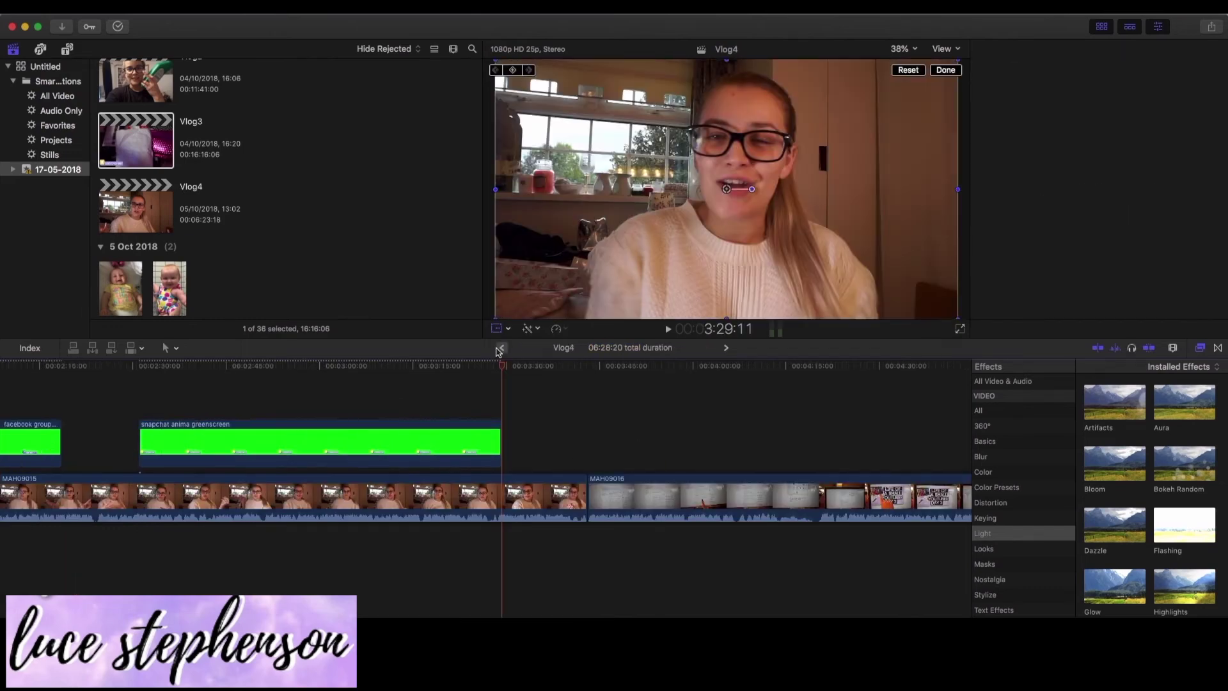
key(super+minus)
key(super+minus)
key(super+minus)
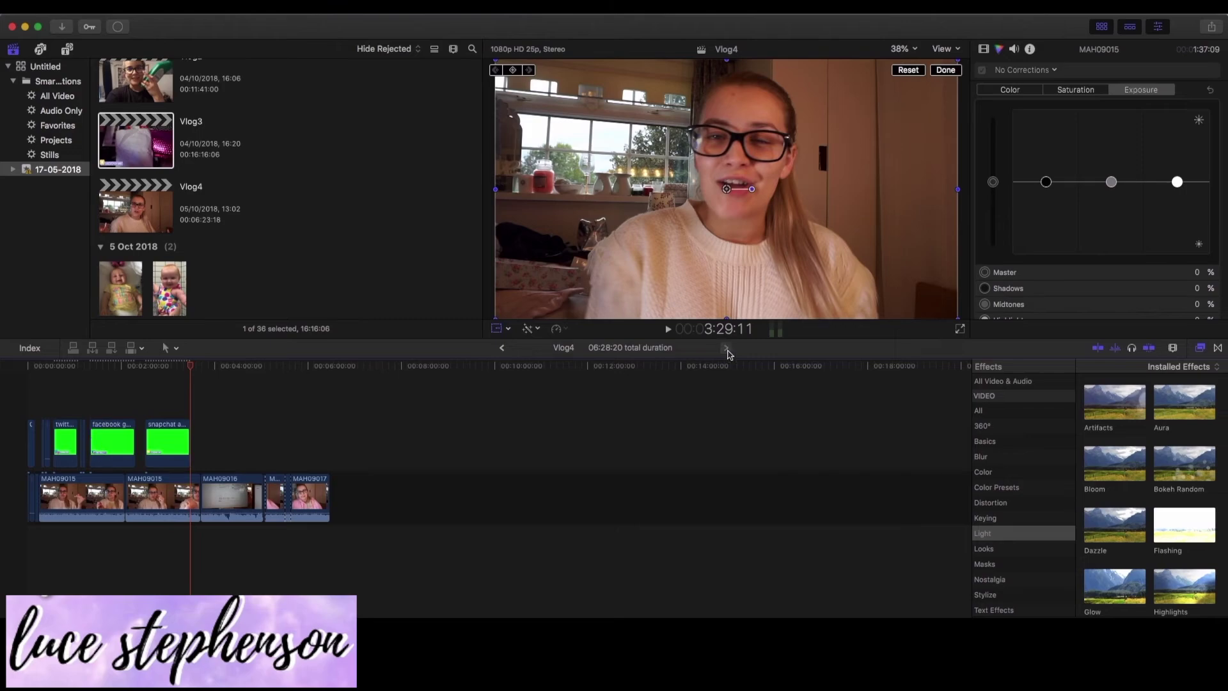
- Check the overlay order in Vlog3, then copy Vlog4's twitter & insta overlay and attach the copy at 3:43:04
click(725, 347)
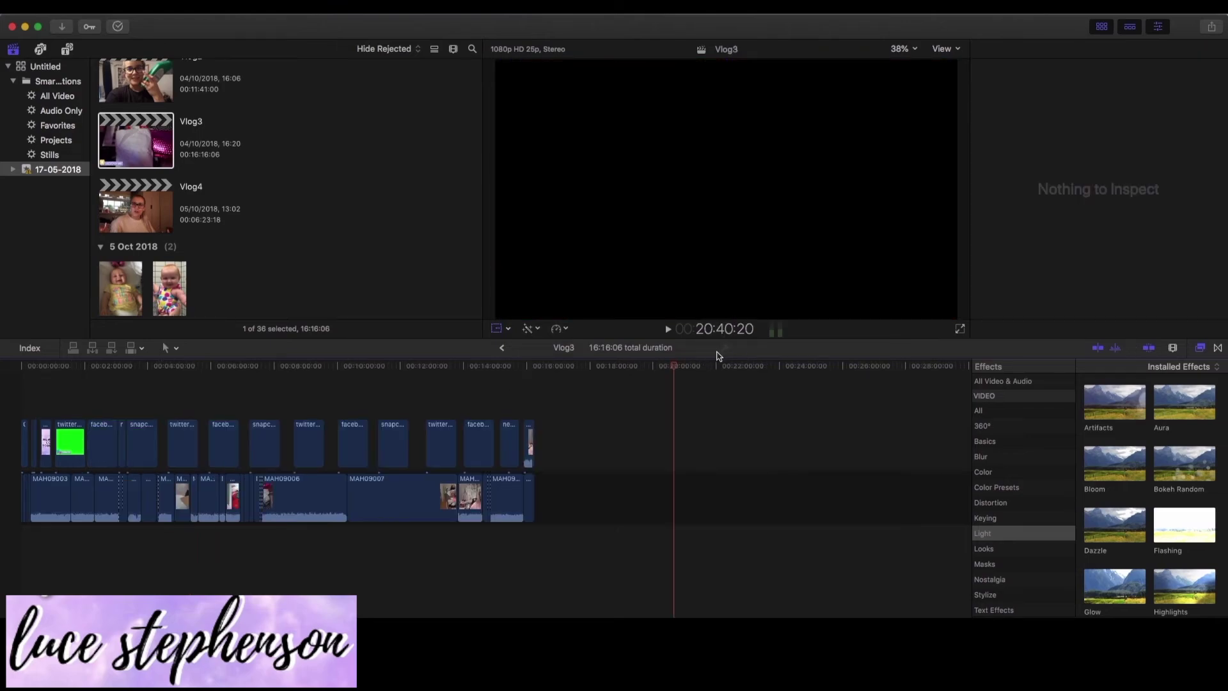
click(502, 347)
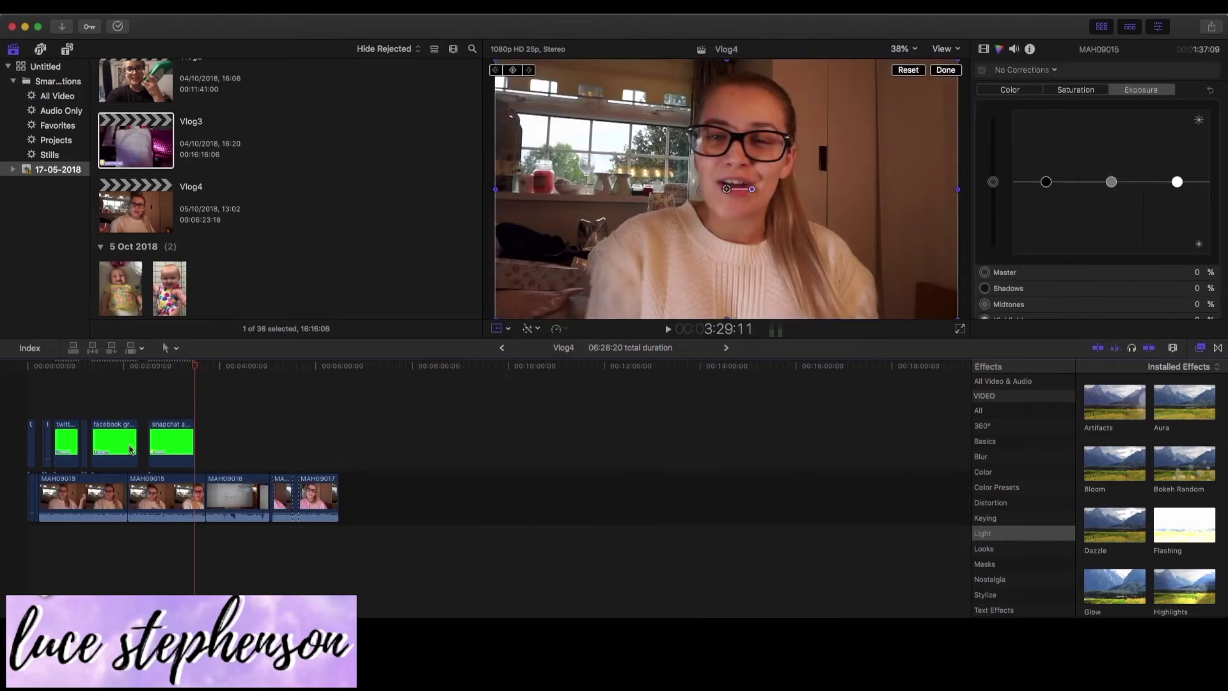
click(68, 442)
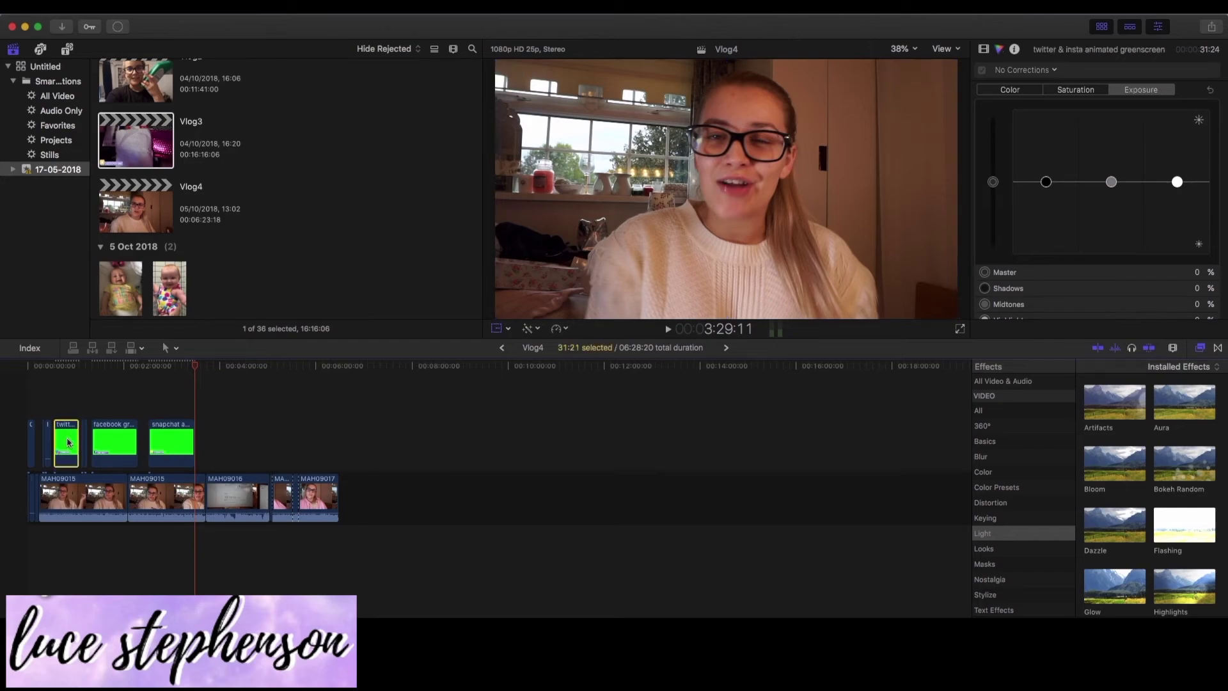
click(205, 404)
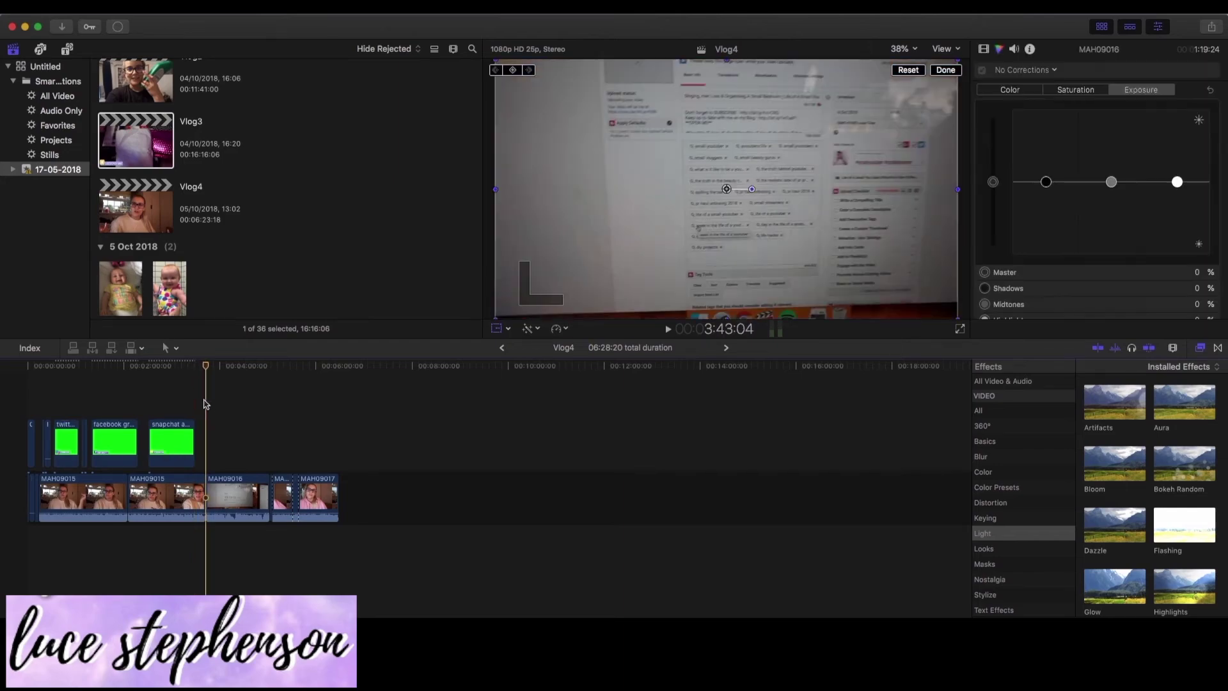
key(super+v)
- Attach copies of the facebook group and snapchat overlays in sequence after the second twitter & insta overlay
click(115, 440)
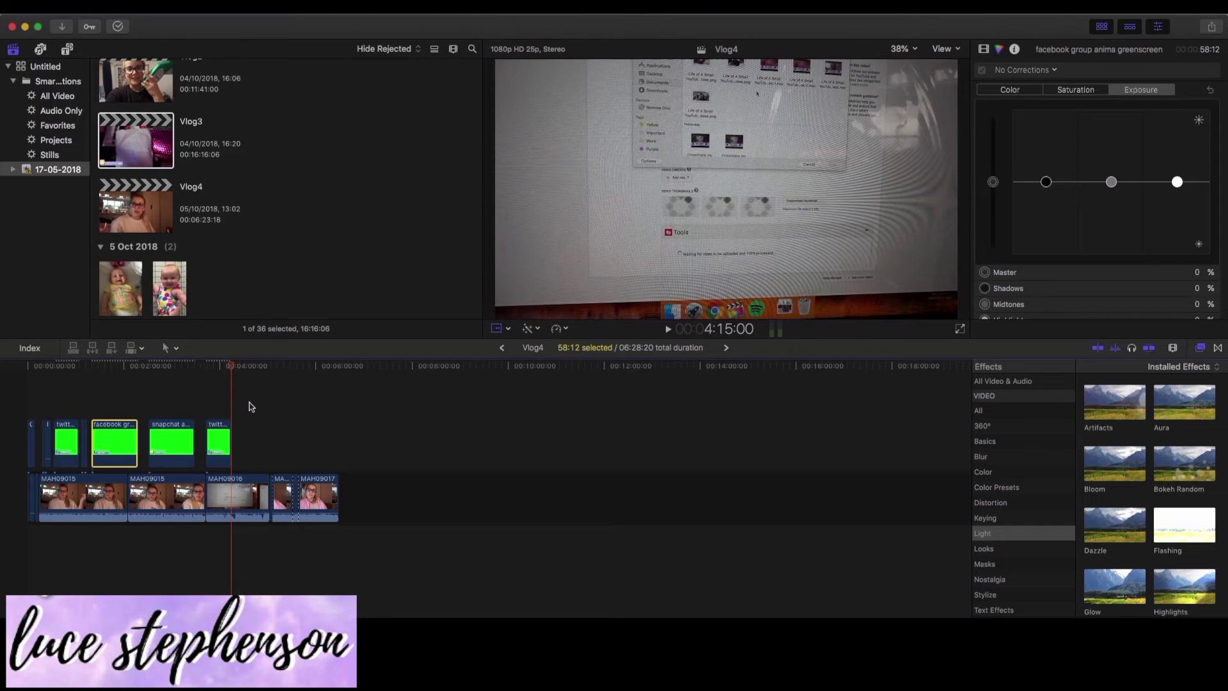
click(249, 407)
key(super+v)
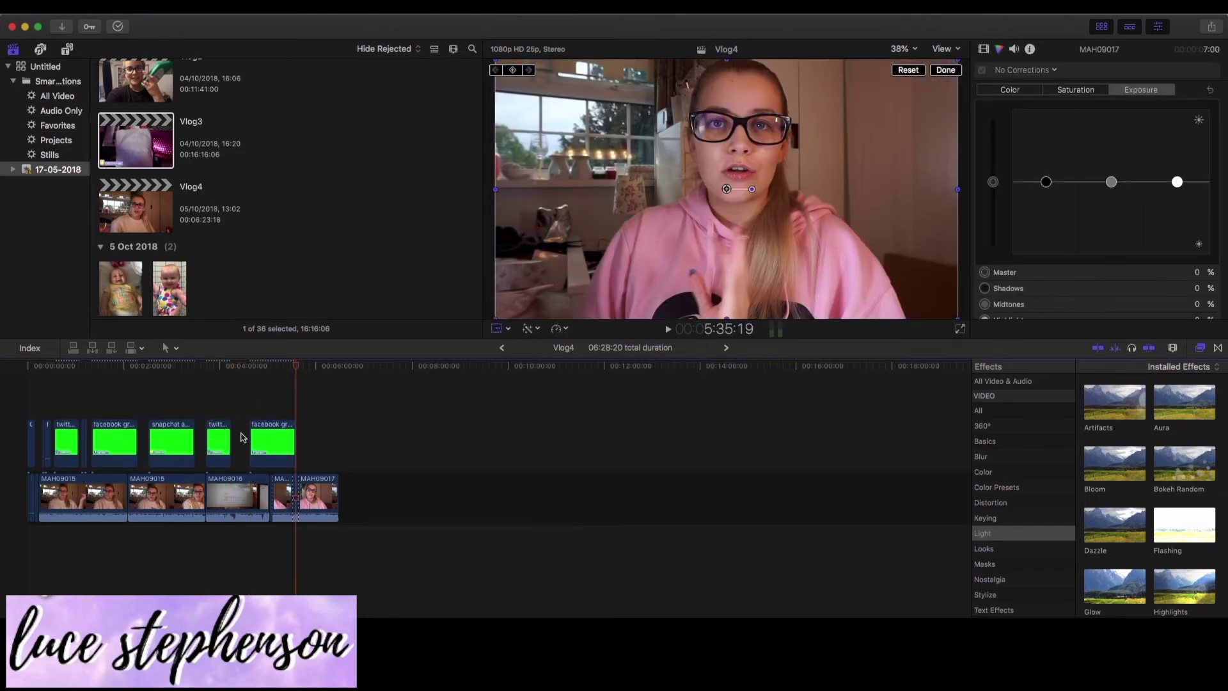
click(170, 446)
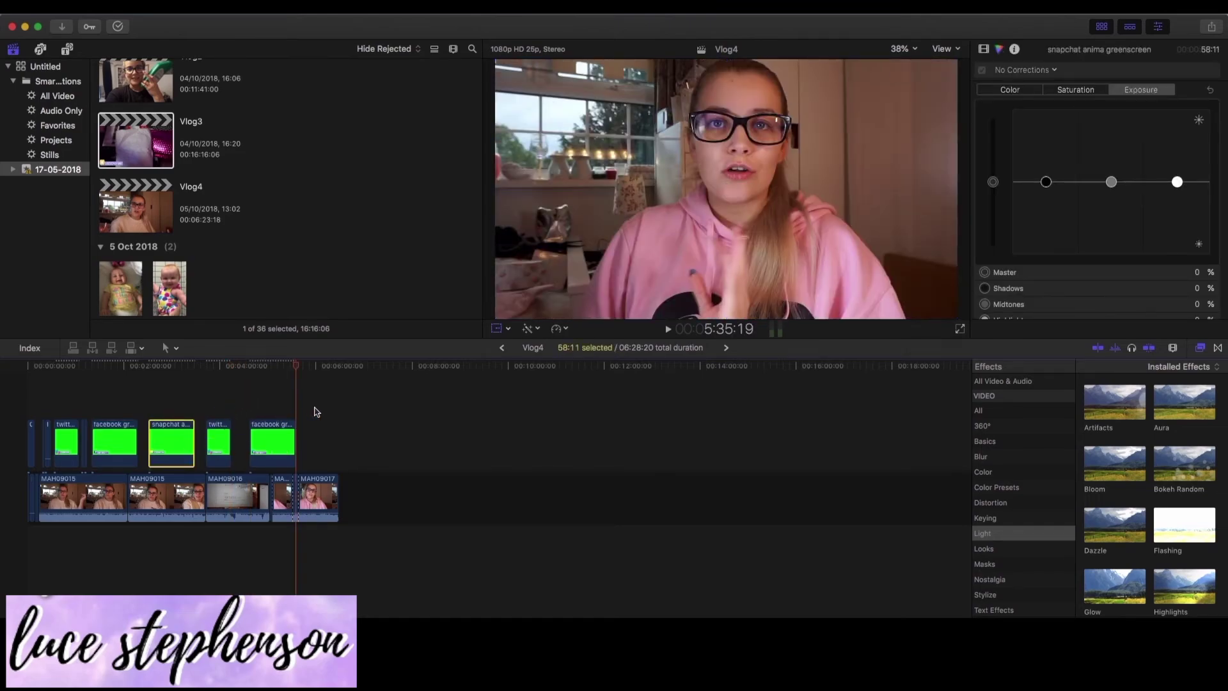
click(312, 416)
key(super+v)
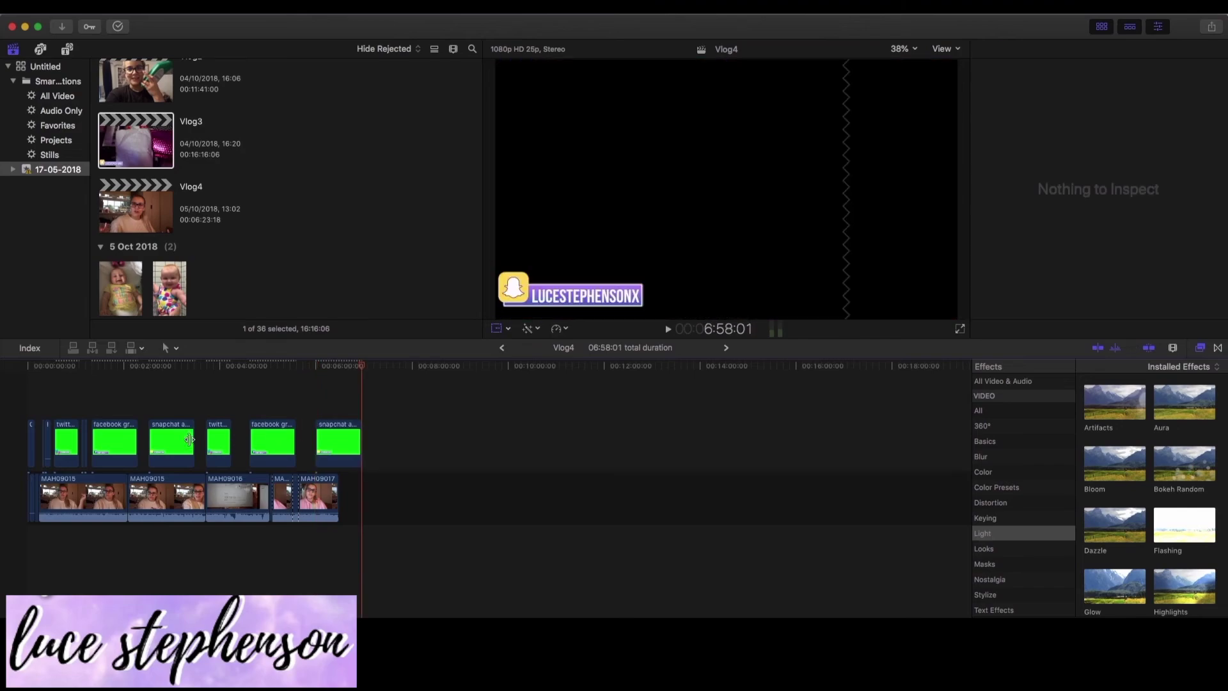
- Shift the first snapchat, second facebook group and last snapchat overlays earlier, ending the last one near the end of the footage
drag(185, 444, 181, 446)
click(262, 441)
drag(337, 439, 319, 441)
- Split the last snapchat overlay at 6:01:05 and delete the part after the cut
click(318, 410)
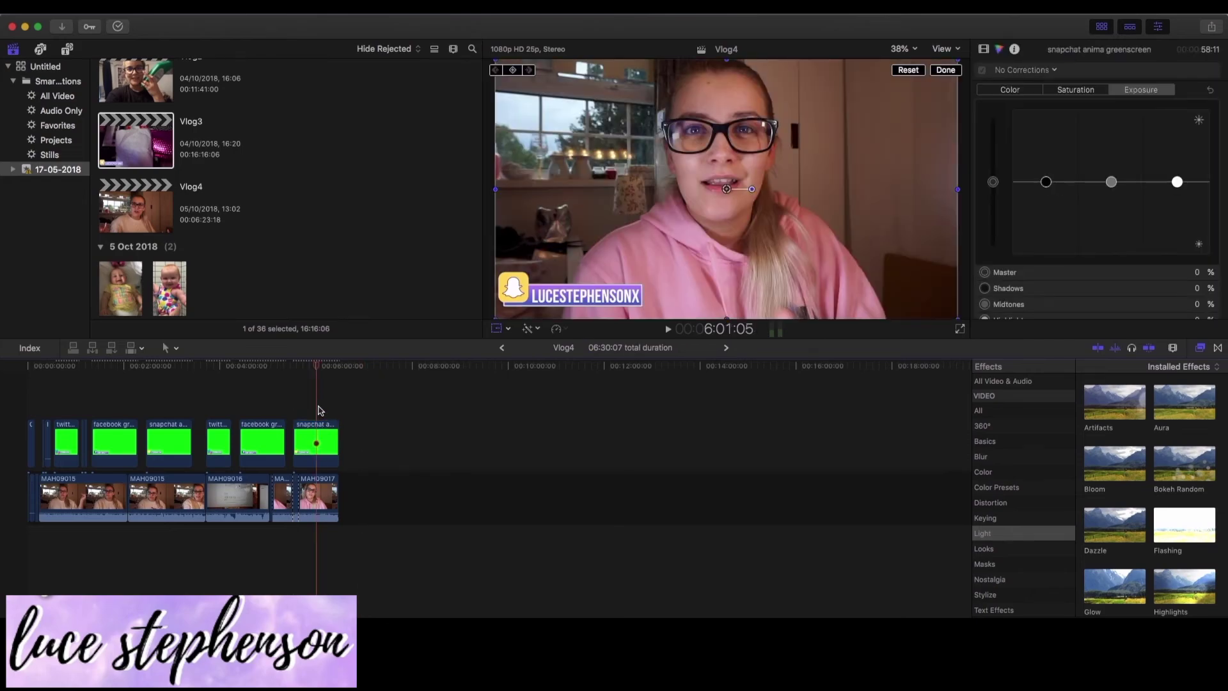
click(318, 432)
key(super+b)
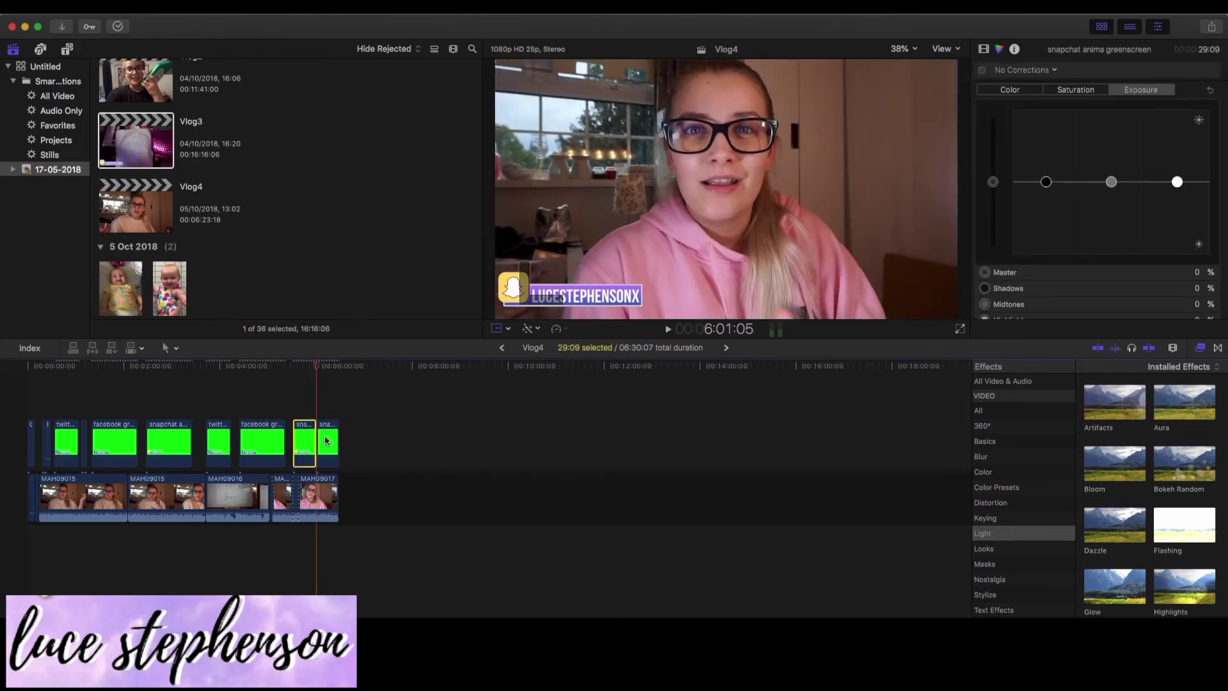
click(326, 440)
key(Delete)
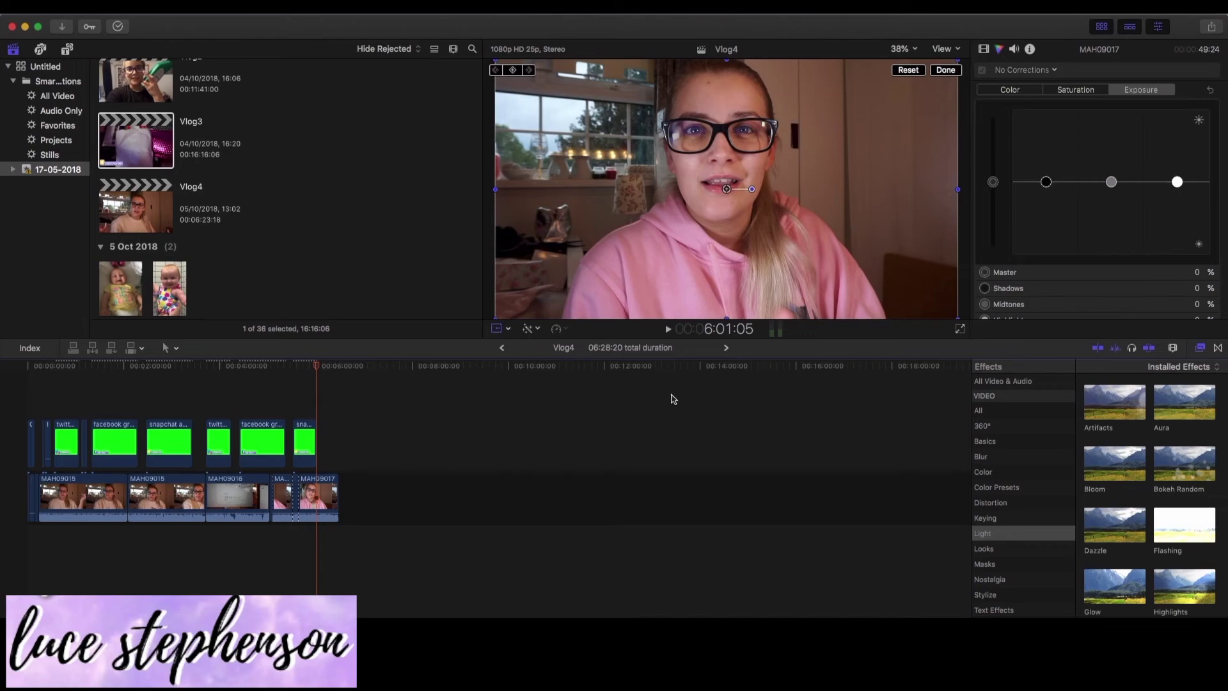
- Examine the spacing of the overlays along the Vlog4 timeline and the free stretch at its end
key(super+equal)
key(super+equal)
key(super+equal)
key(super+equal)
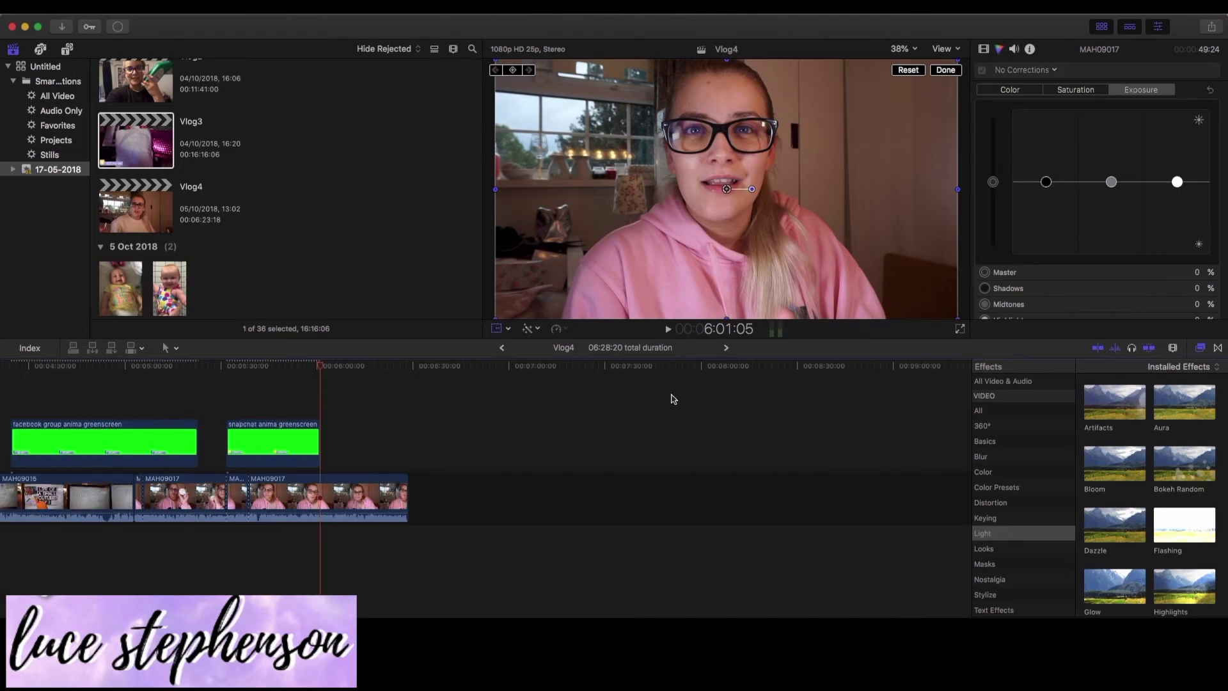
key(super+minus)
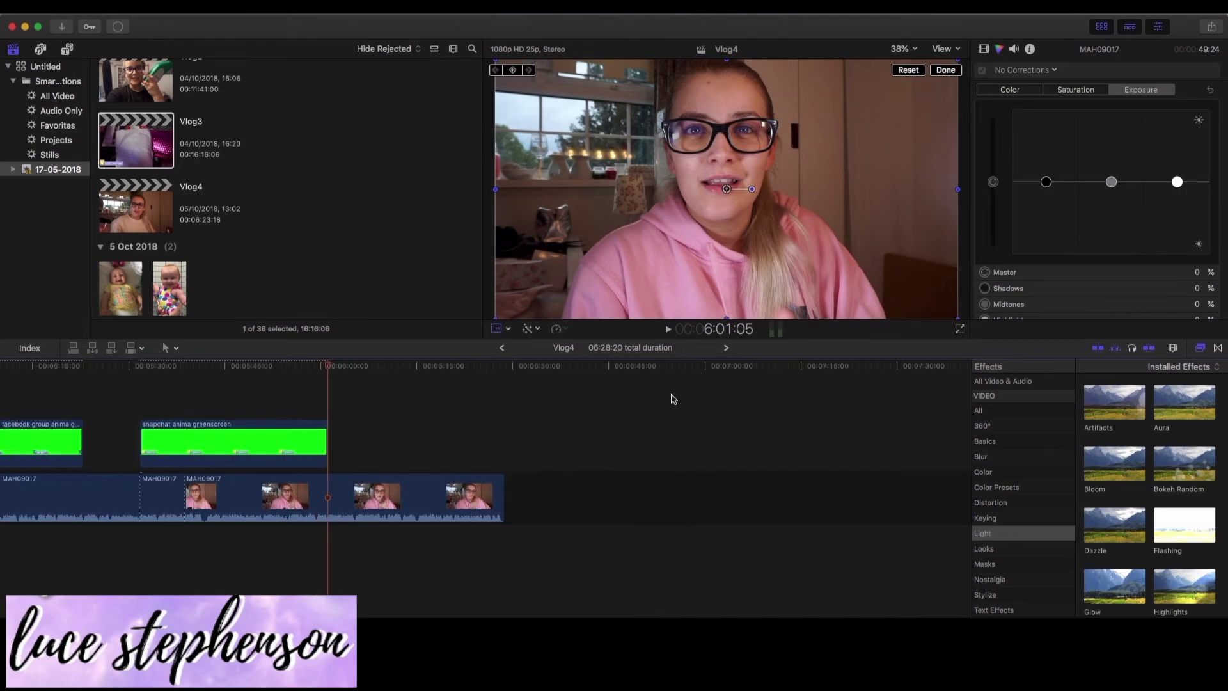
scroll(673, 399, left, 20)
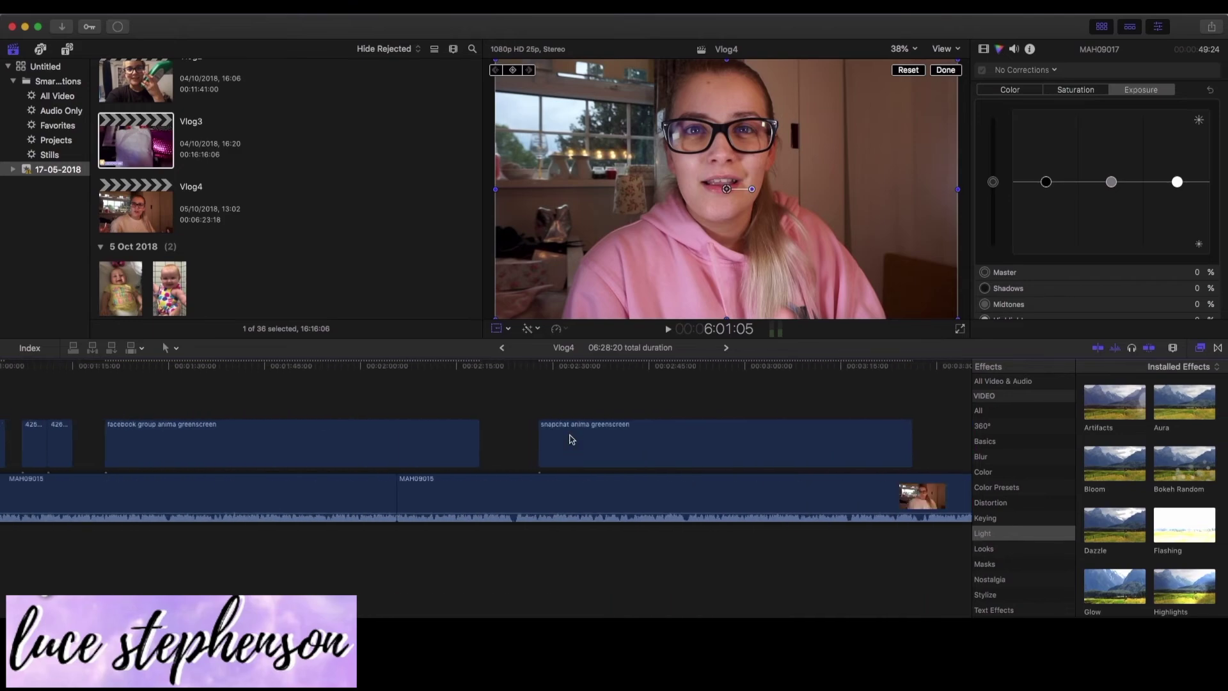
scroll(571, 438, right, 20)
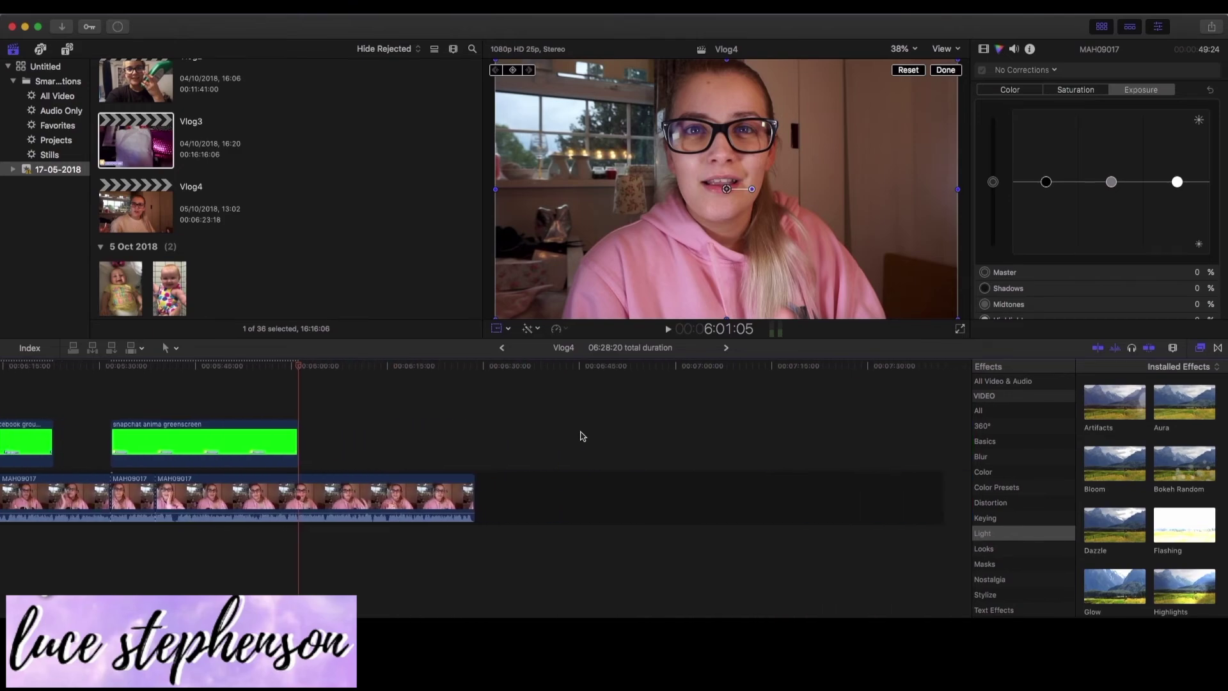
- Copy the purple end screen clip from the end of Vlog3 and paste it after the last clip in Vlog4
click(725, 348)
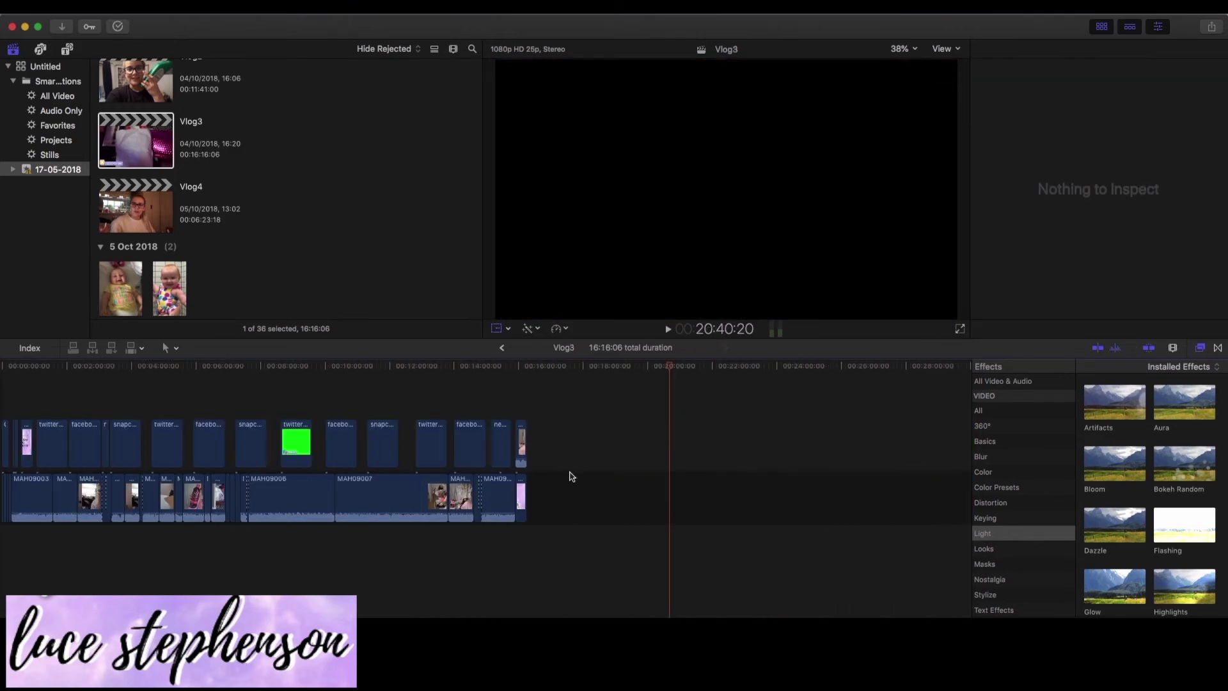
key(super+equal)
key(super+equal)
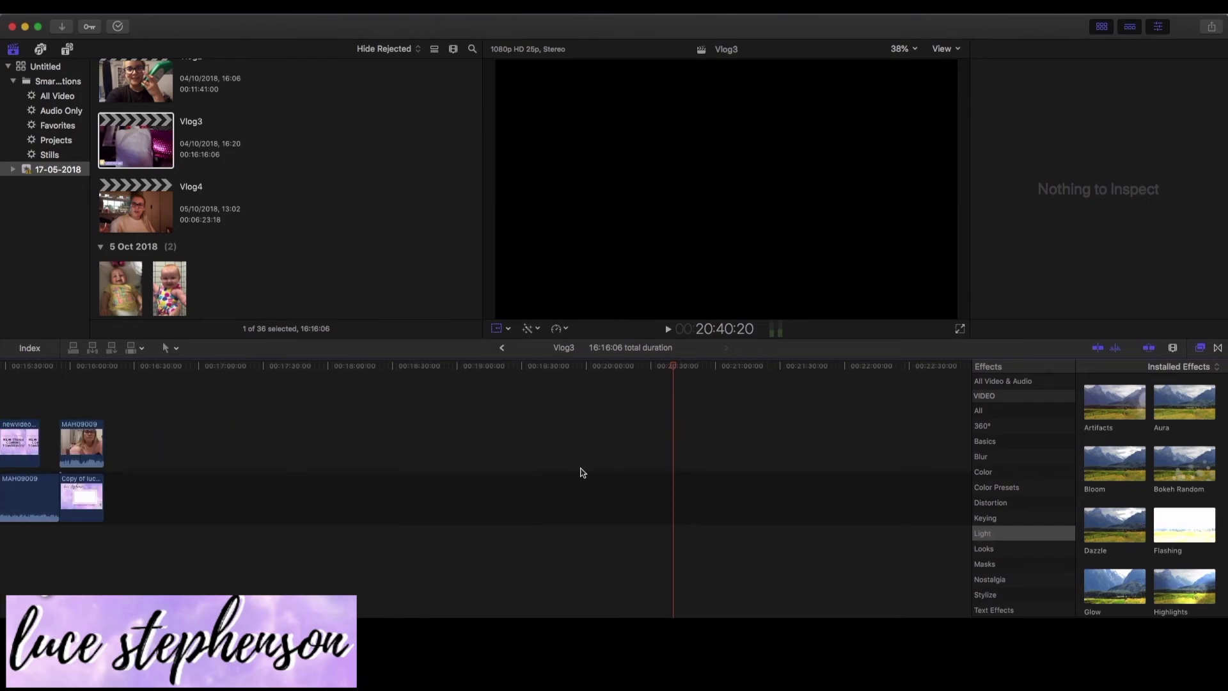
scroll(582, 472, left, 5)
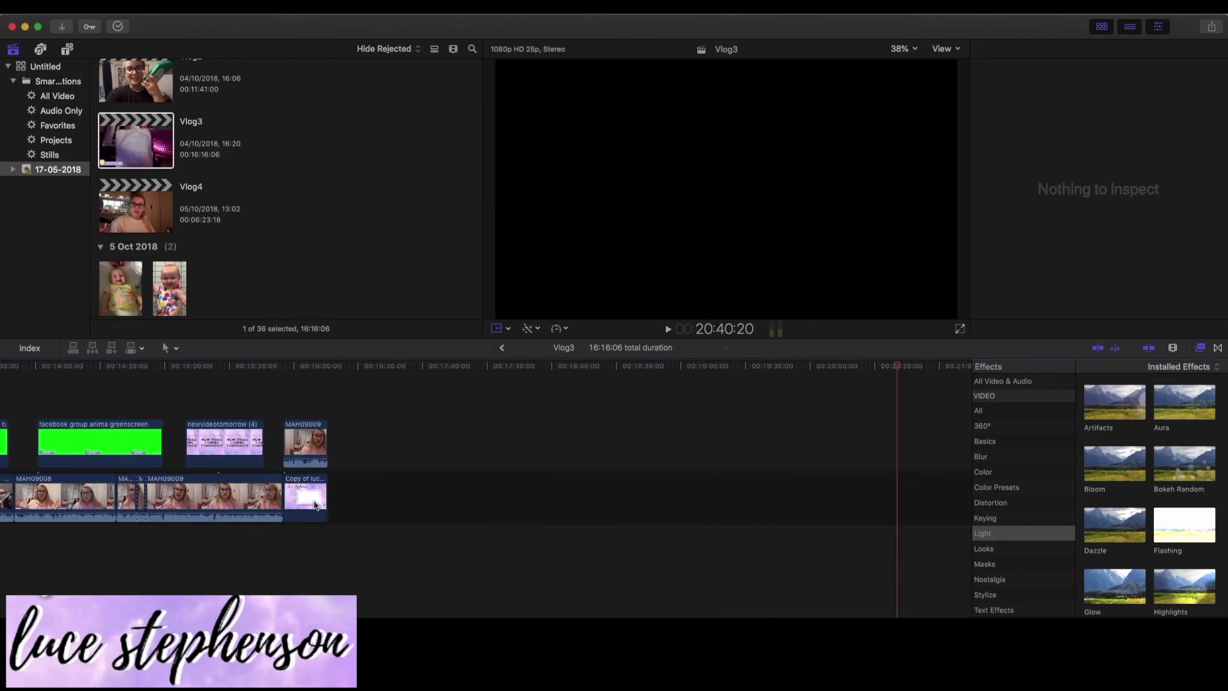
click(312, 503)
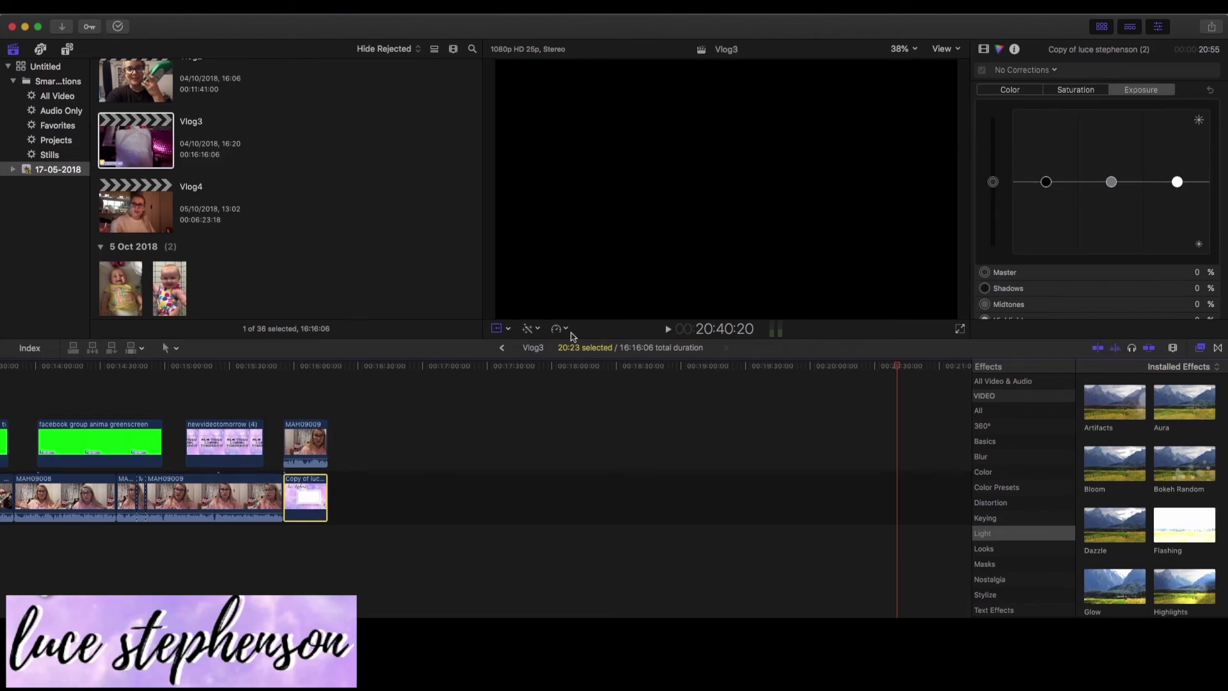
click(501, 348)
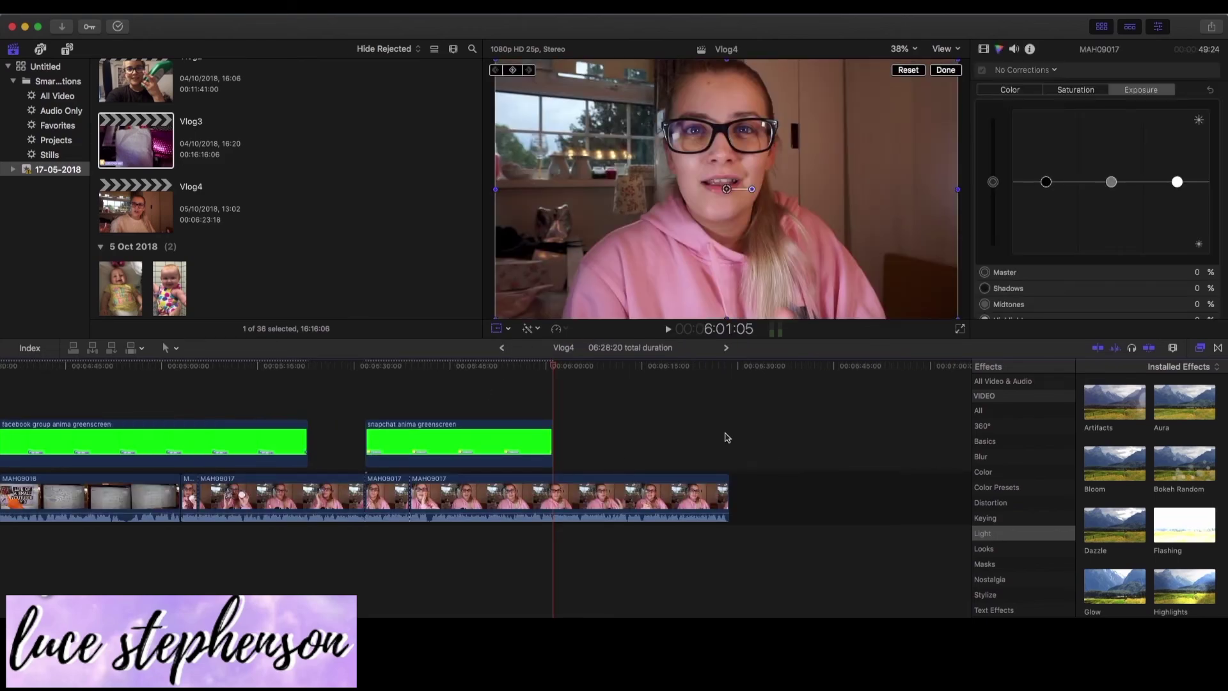
click(728, 438)
key(super+v)
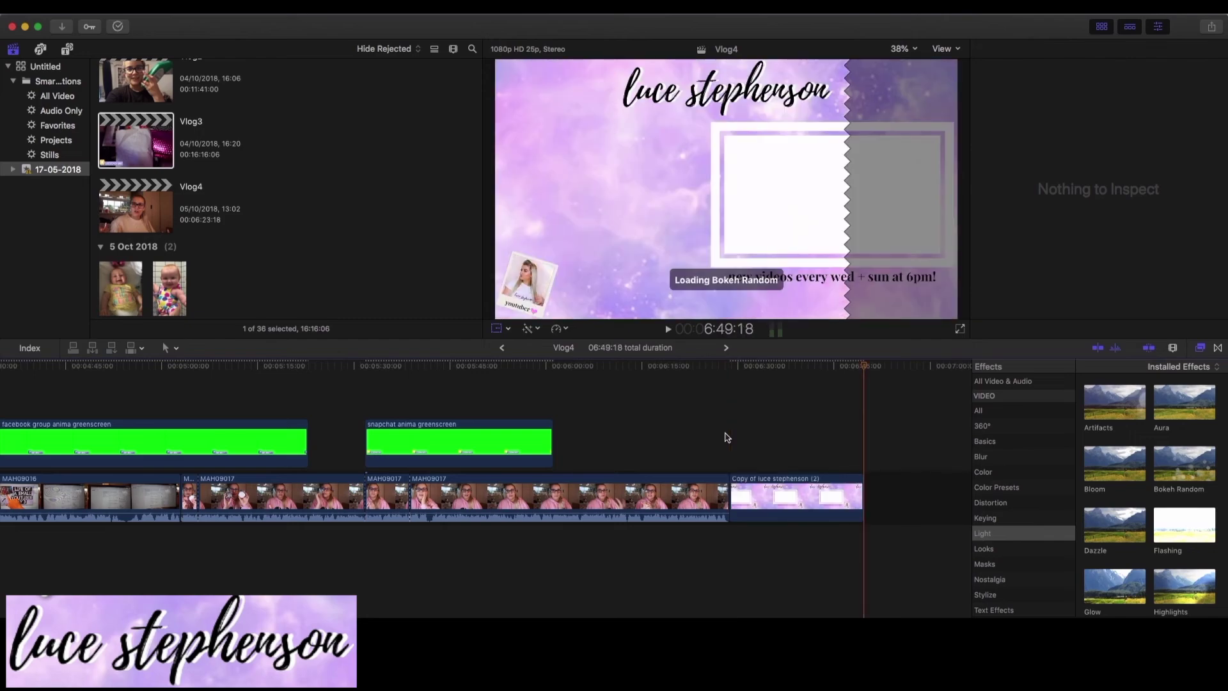
- Move the end screen clip above the final MAH09017 clip, aligning their ends
scroll(725, 434, right, 5)
click(663, 465)
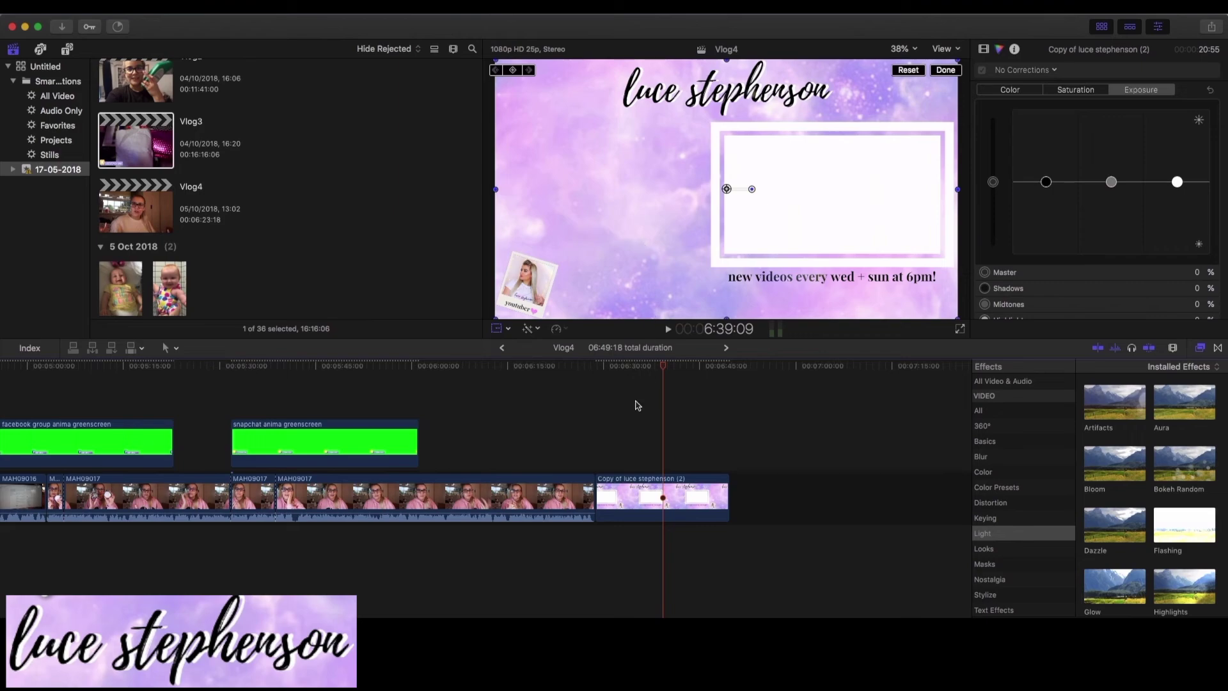
click(642, 486)
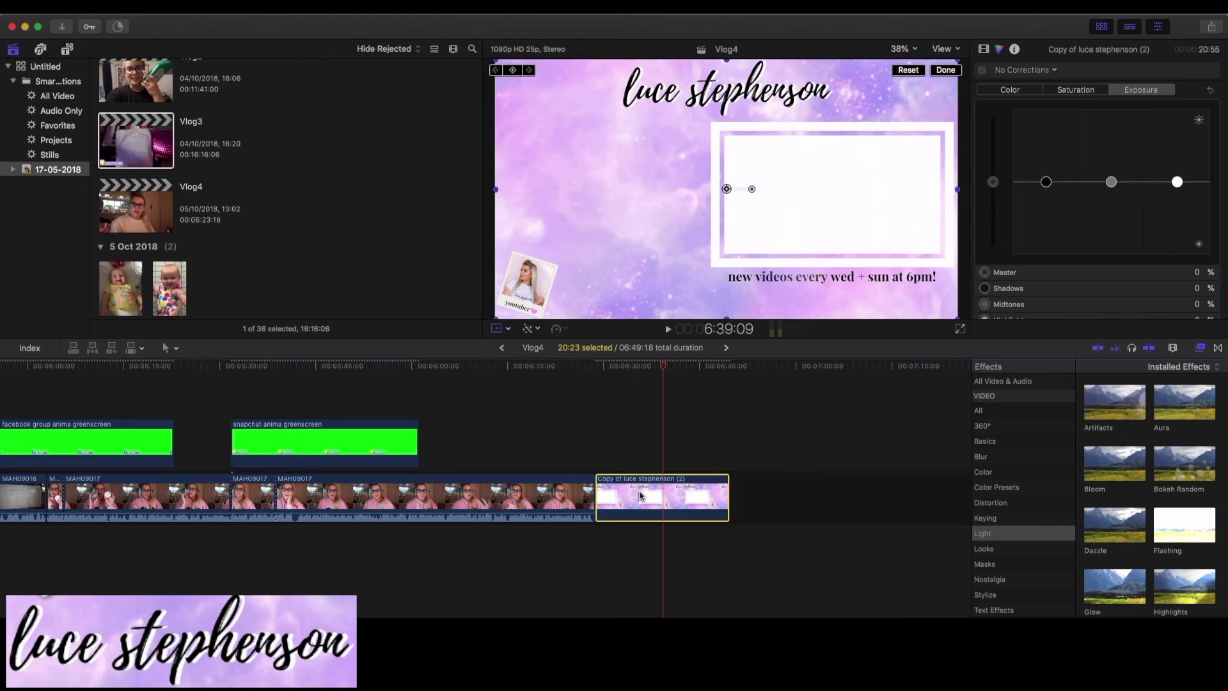
drag(640, 494, 506, 444)
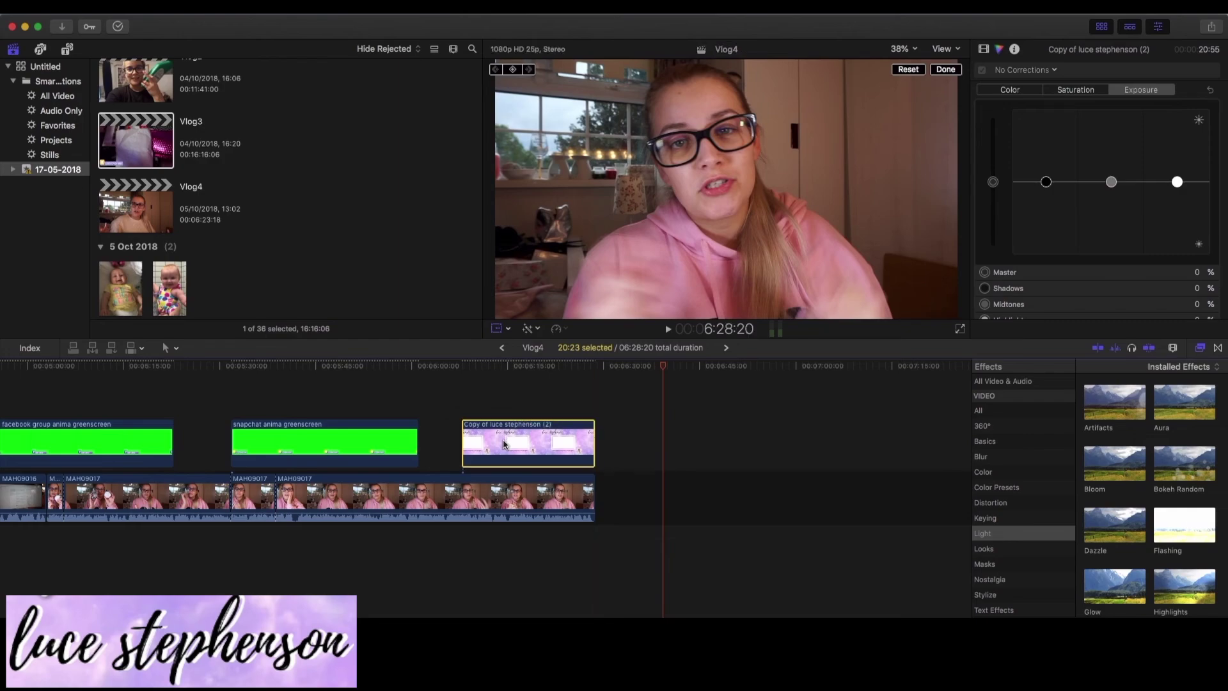
- Split the final MAH09017 clip at 6:07:22, where the end screen starts
click(459, 404)
key(shift+t)
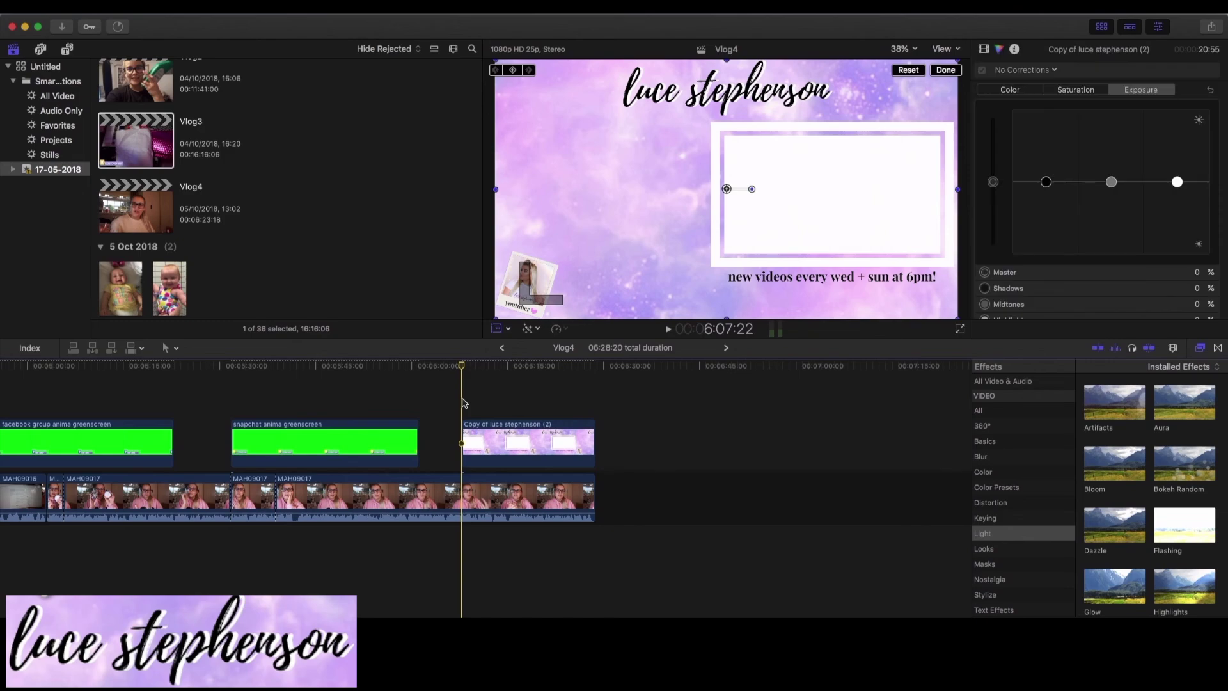
click(466, 500)
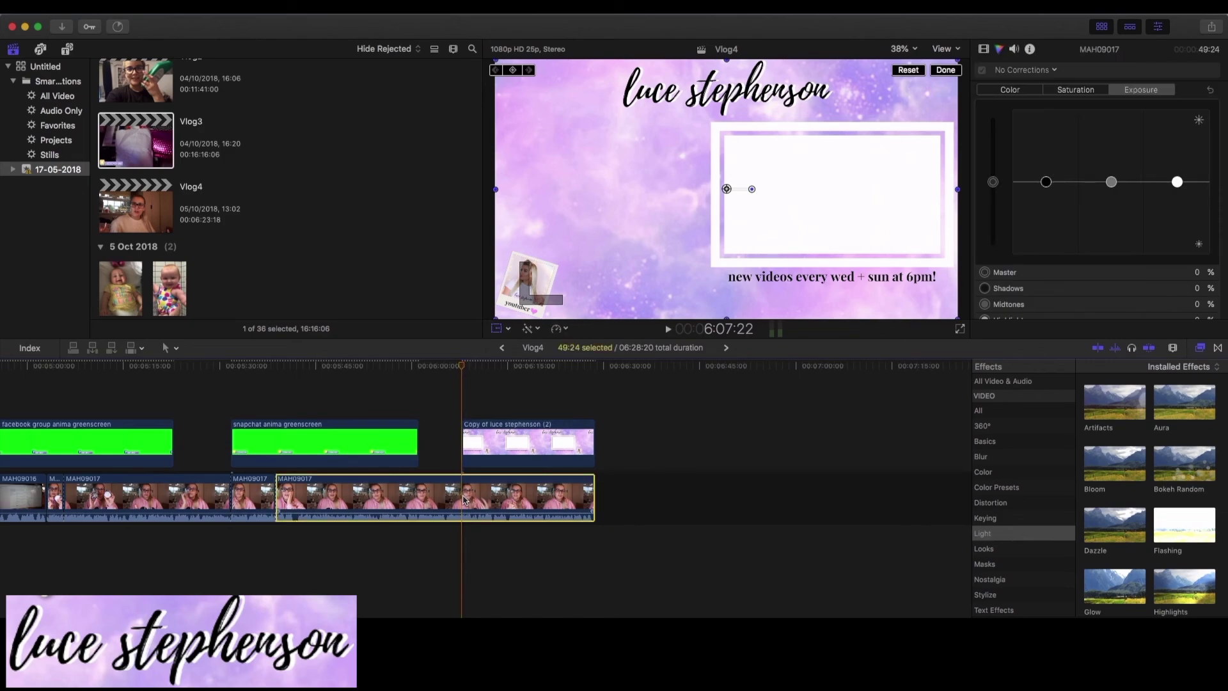
key(super+b)
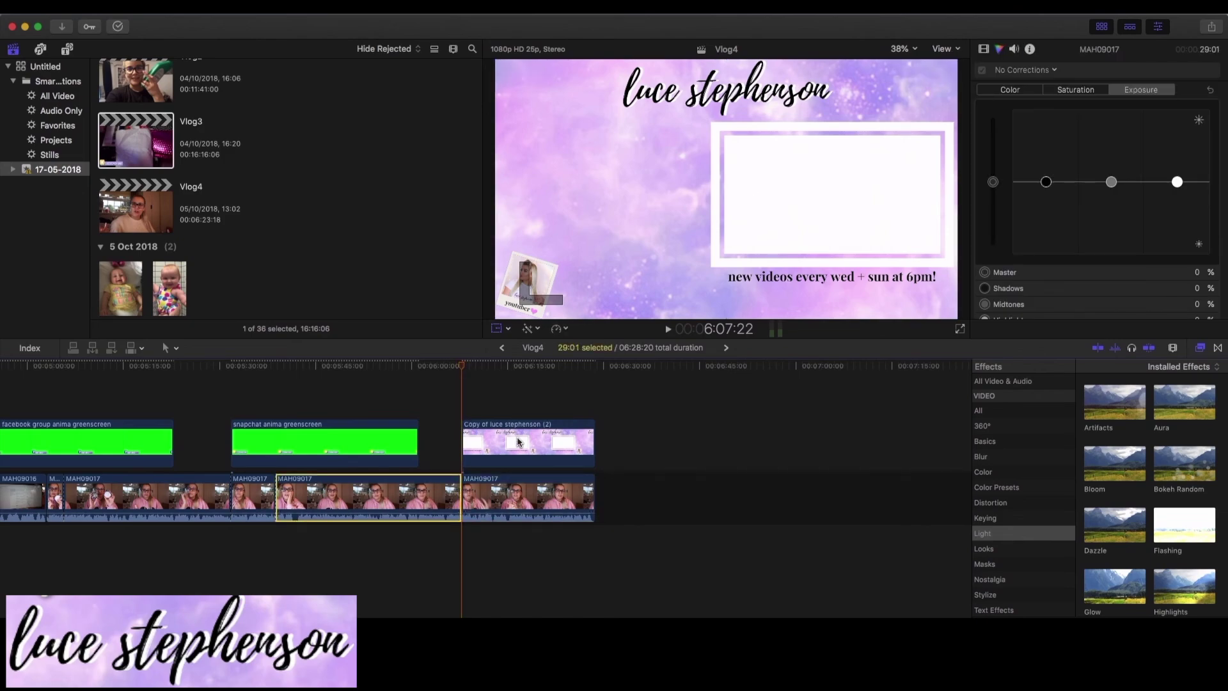
- Return the end screen to the end of the main storyline and connect the last MAH09017 piece directly above it
drag(521, 443, 657, 494)
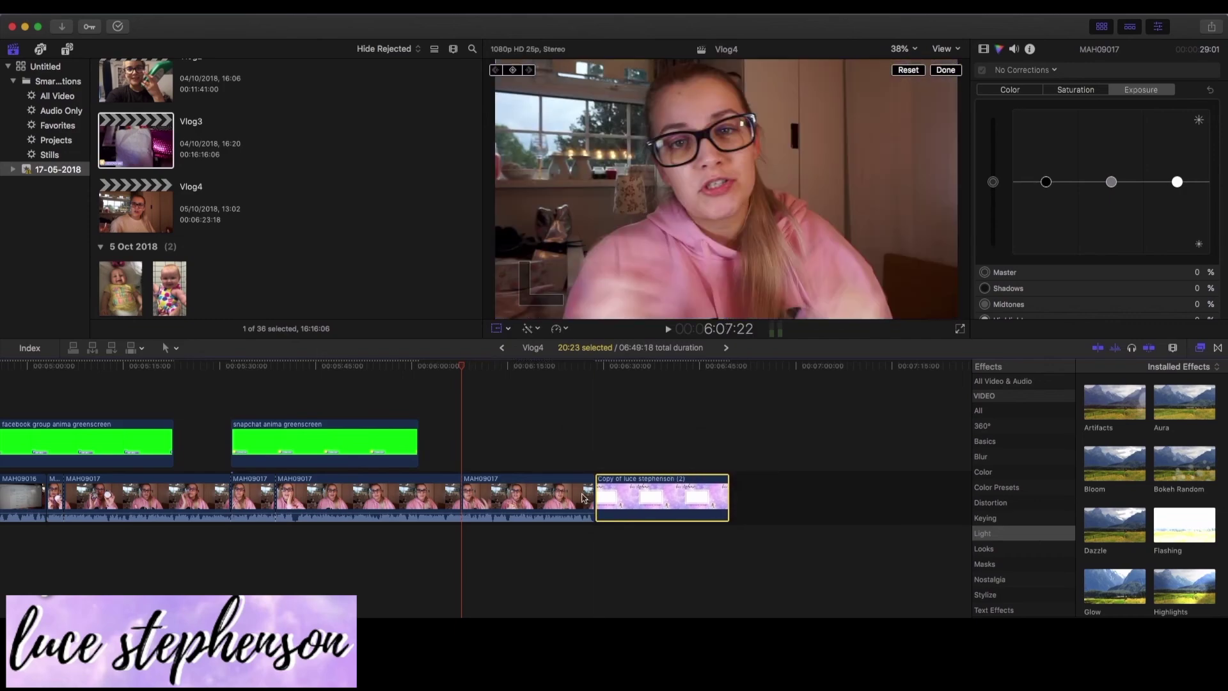
click(522, 500)
drag(523, 501, 519, 446)
- Transform the connected MAH09017 clip, scaling it down and positioning it inside the end screen's white frame
click(505, 435)
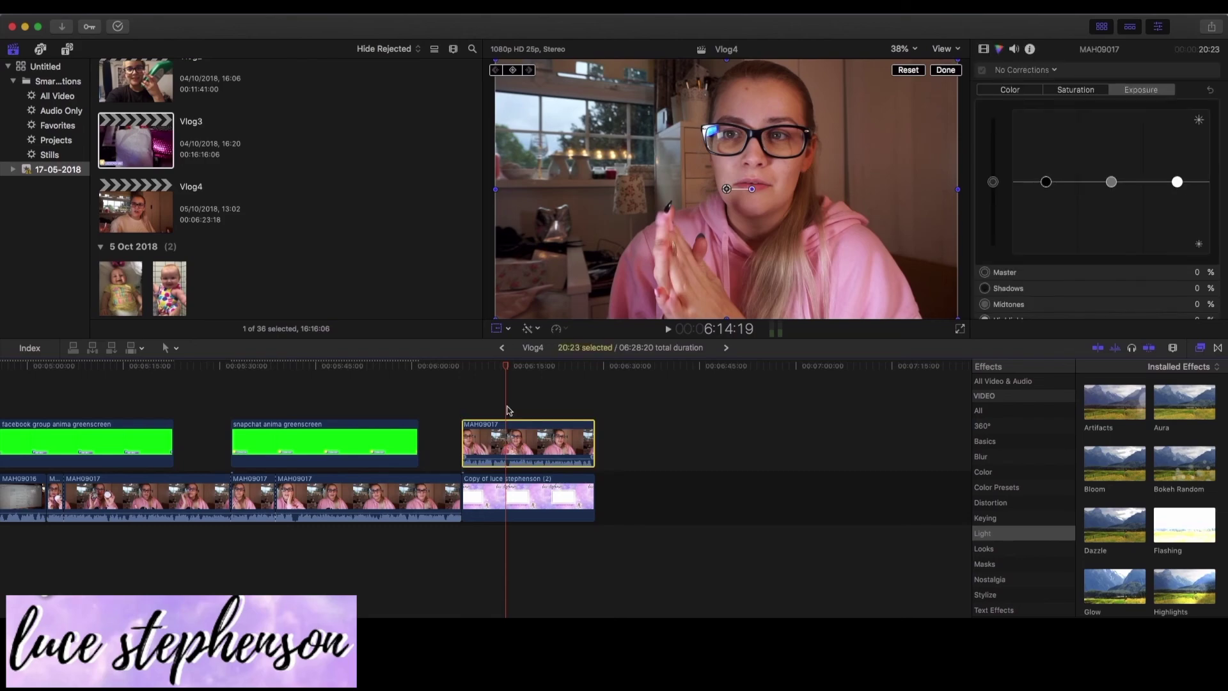
click(509, 330)
click(515, 356)
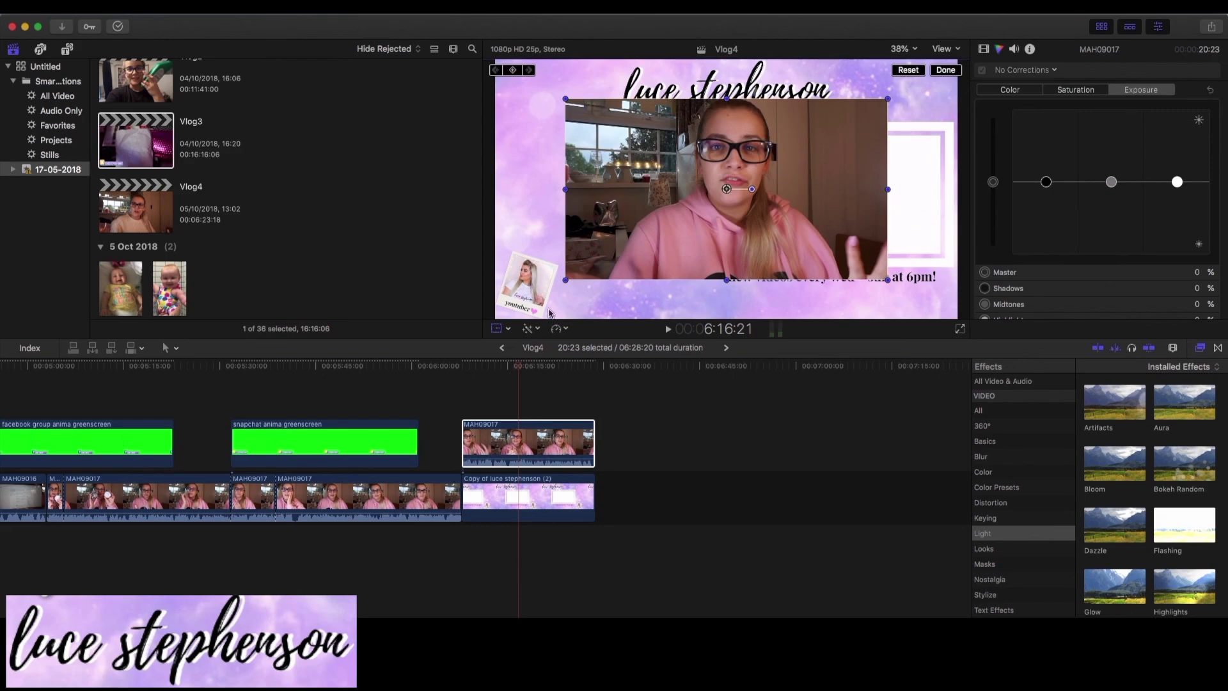
drag(561, 283, 616, 260)
drag(686, 211, 778, 231)
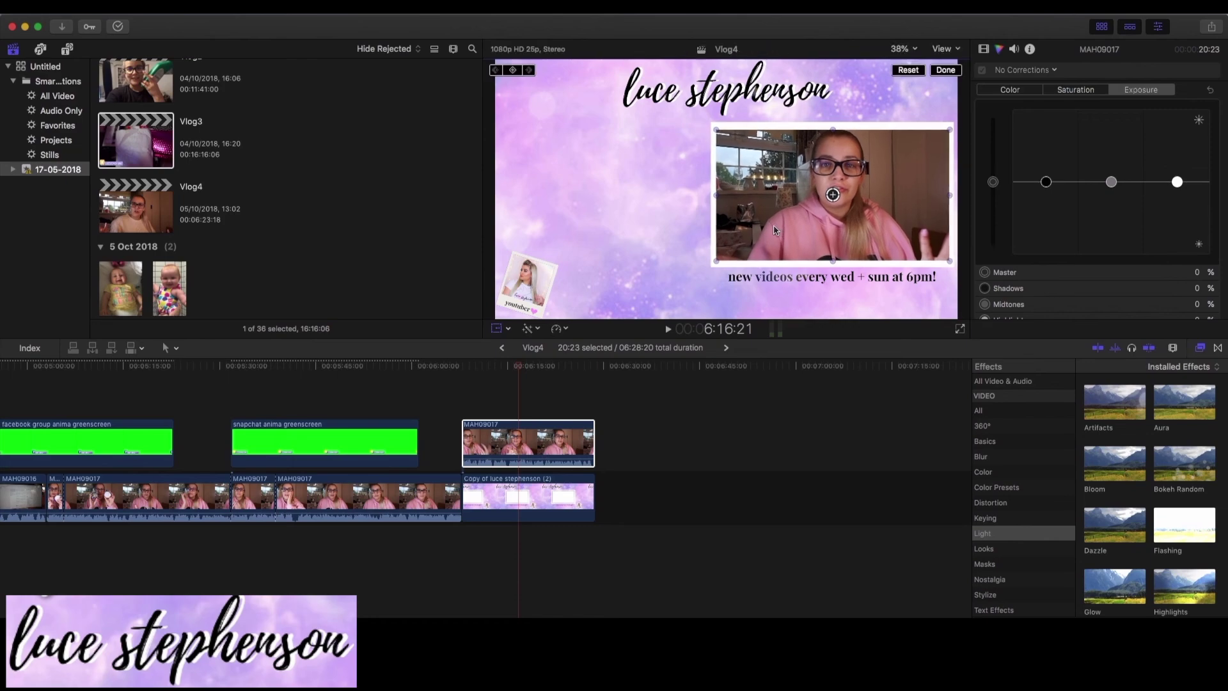
- Play back the ending from just before the end screen
key(XF86AudioMute)
click(446, 414)
key(space)
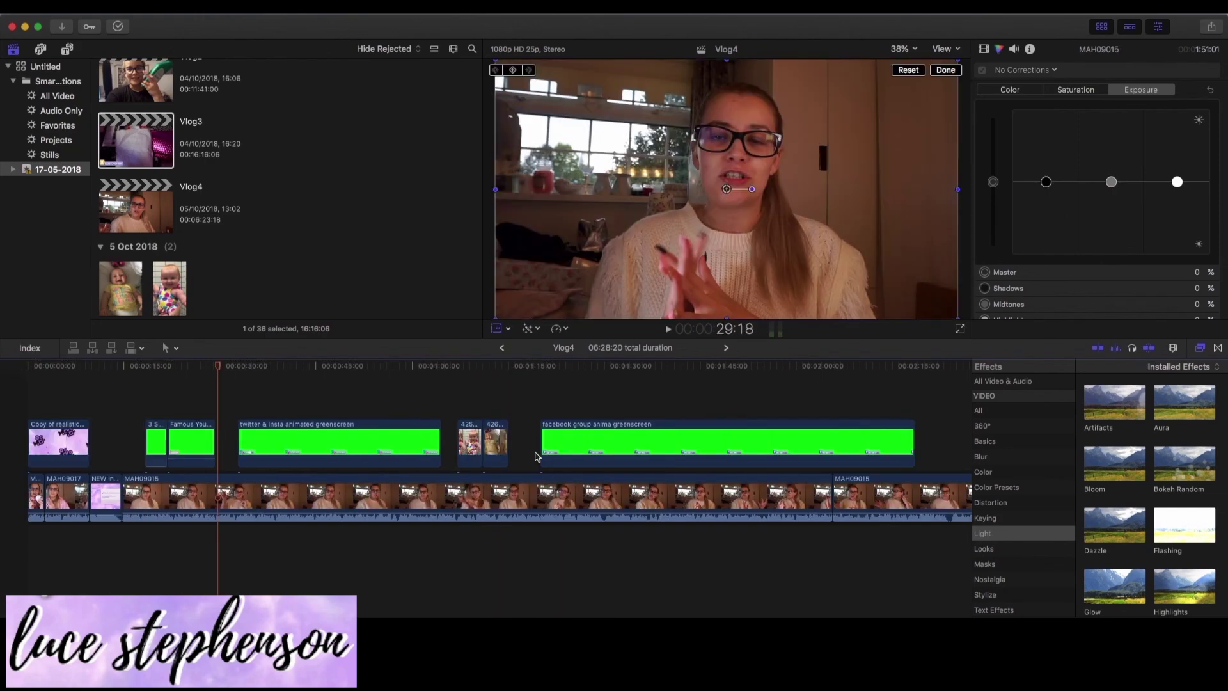
- Share the Vlog4 project as an export and check its progress in the background tasks
click(1211, 28)
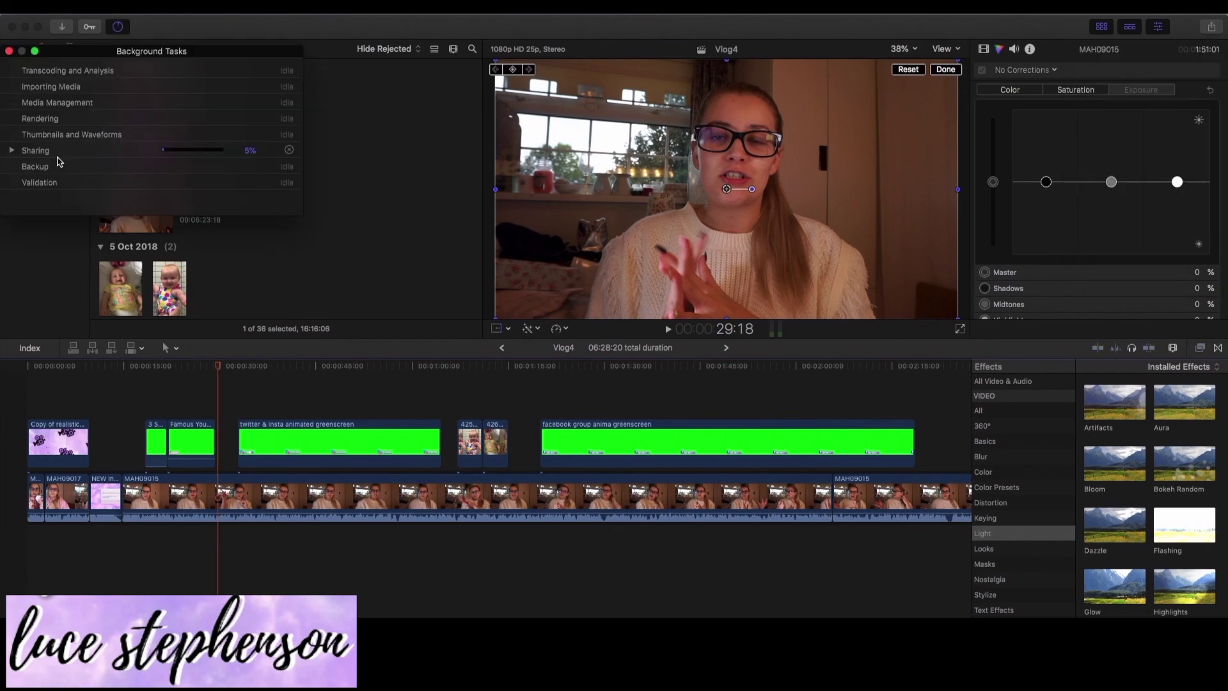
click(264, 280)
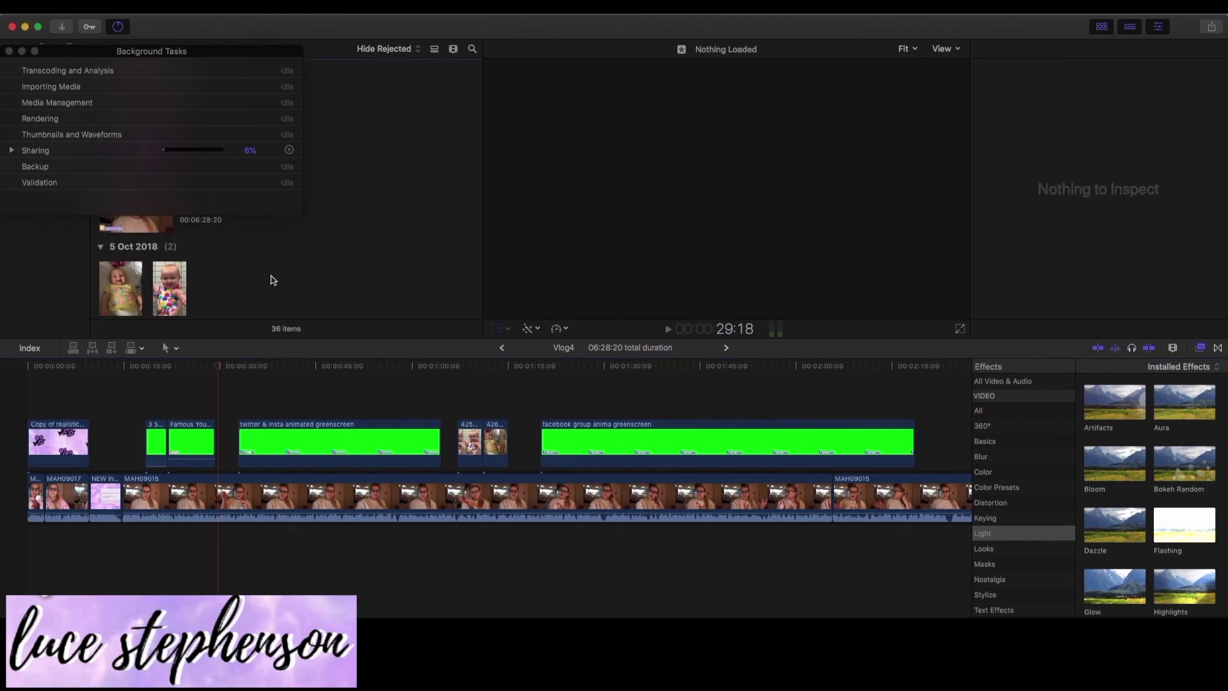
click(125, 30)
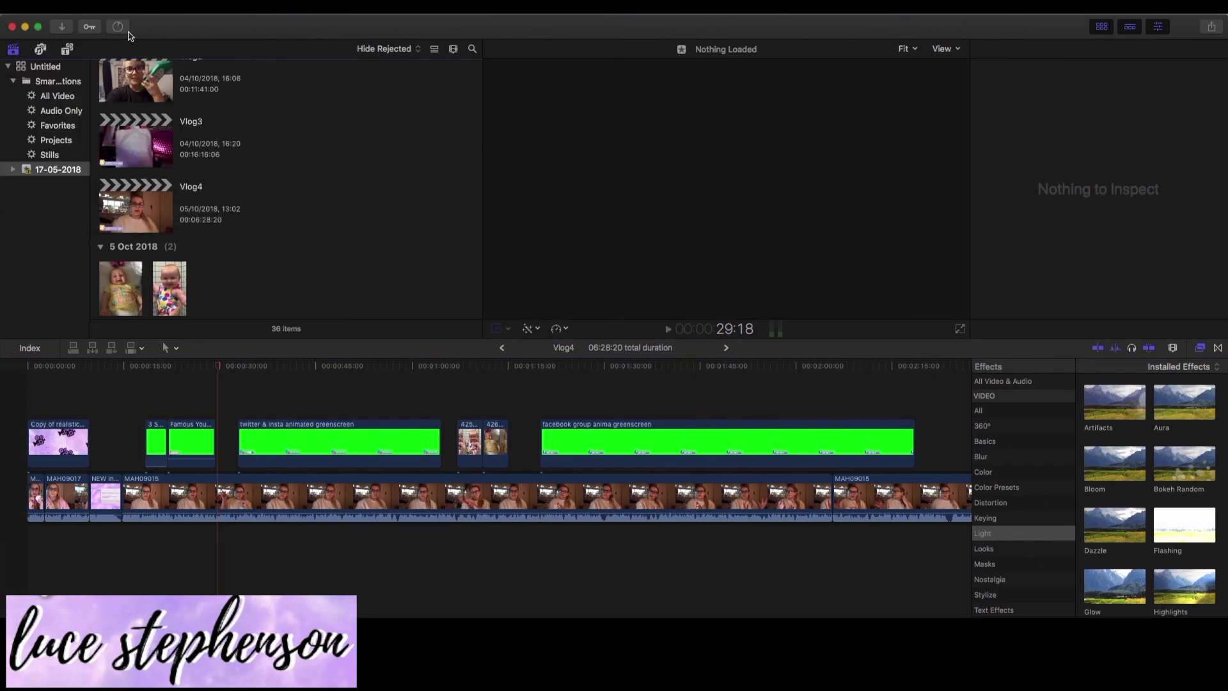